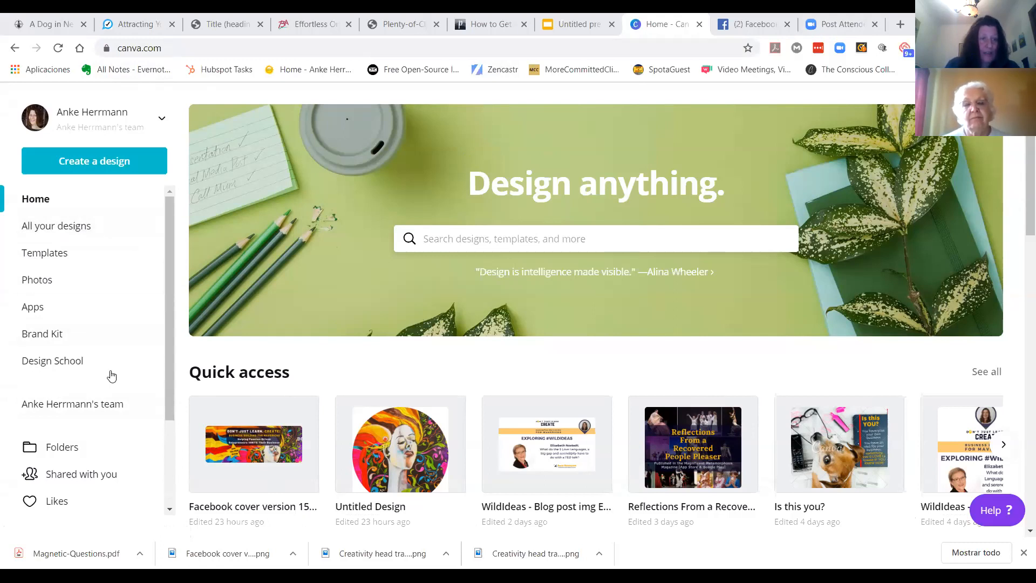
Step: Start a new design using the Facebook Post size
click(103, 164)
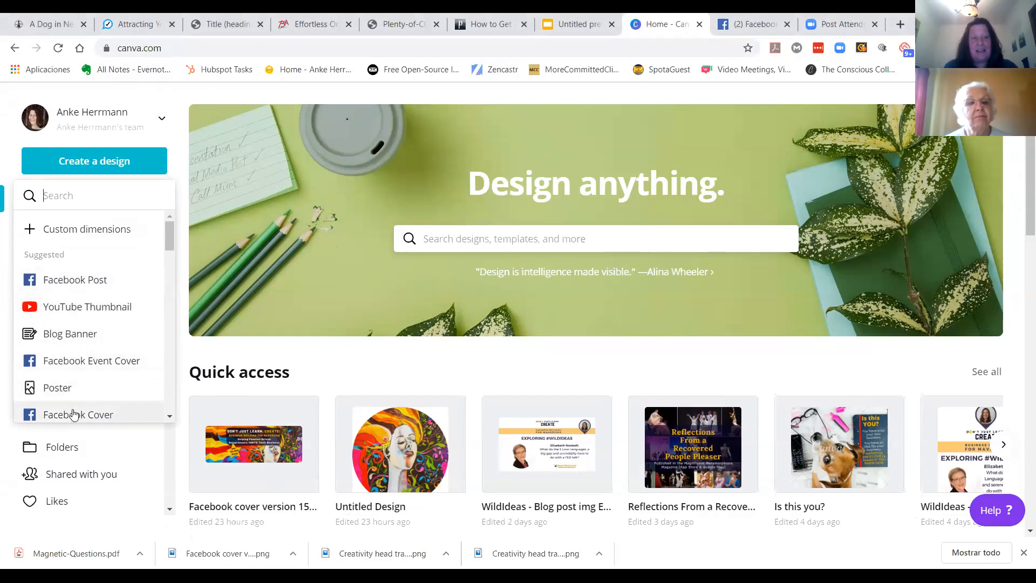
mouse_move(169, 239)
mouse_down()
mouse_move(178, 408)
mouse_move(175, 246)
mouse_up()
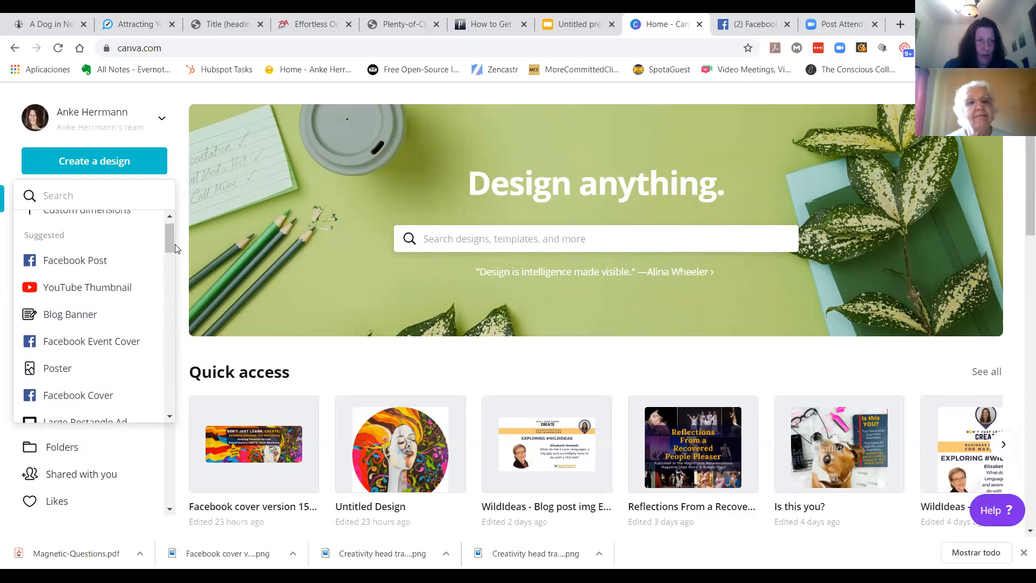
click(61, 262)
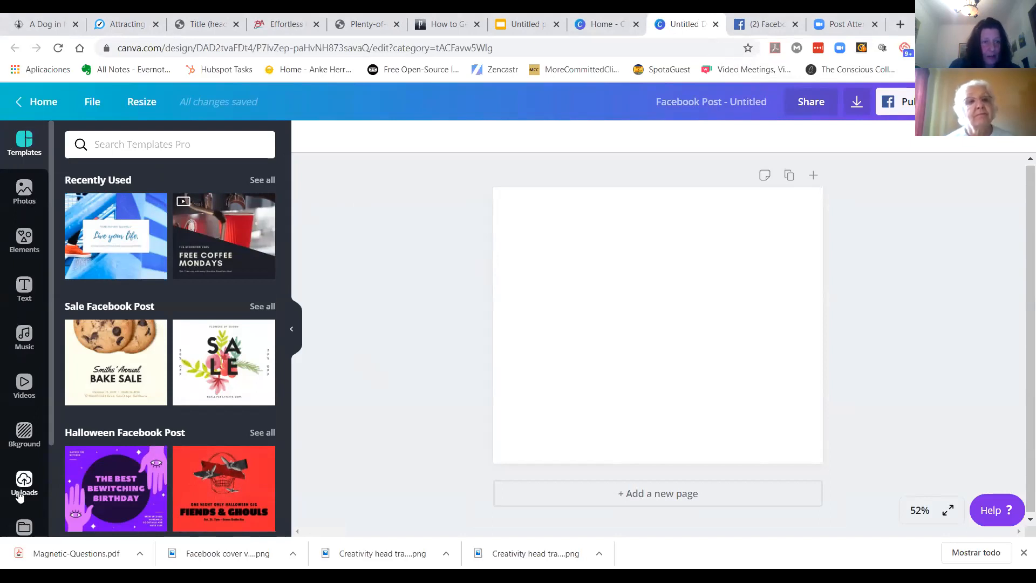
Step: Try the Grand Flower Sale spring template on the page, then undo it
click(23, 192)
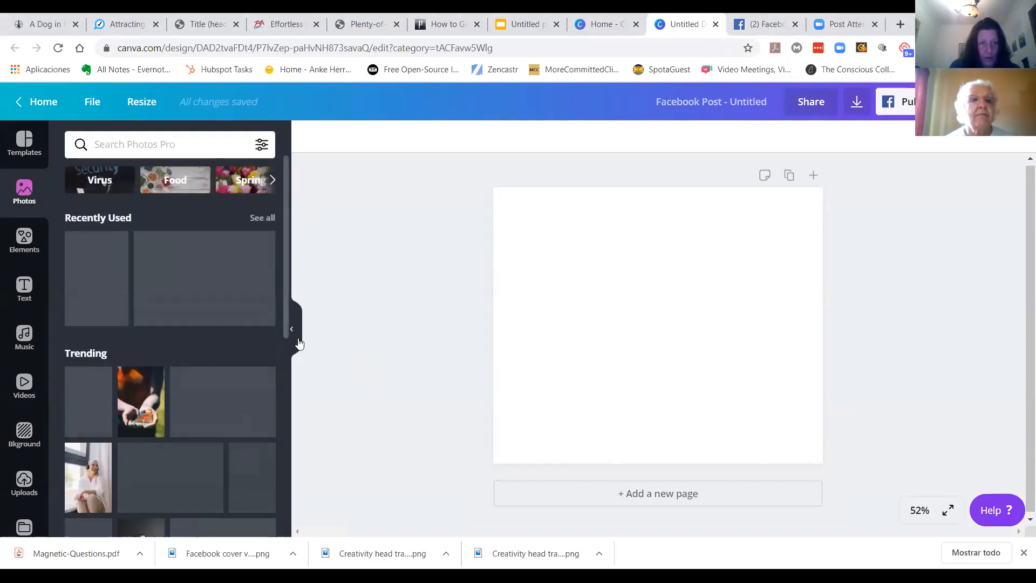
click(25, 143)
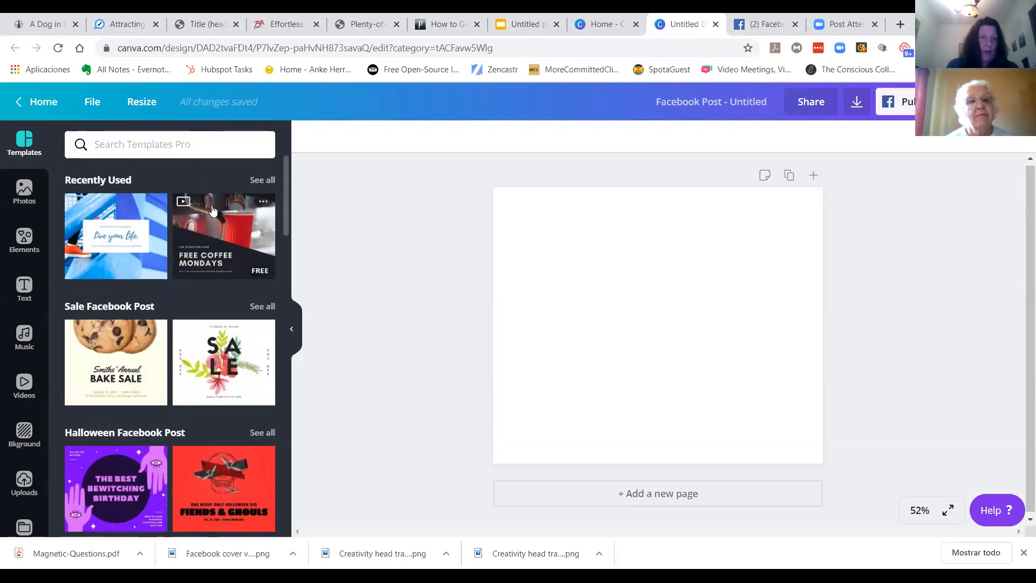
scroll(183, 296, down, 6)
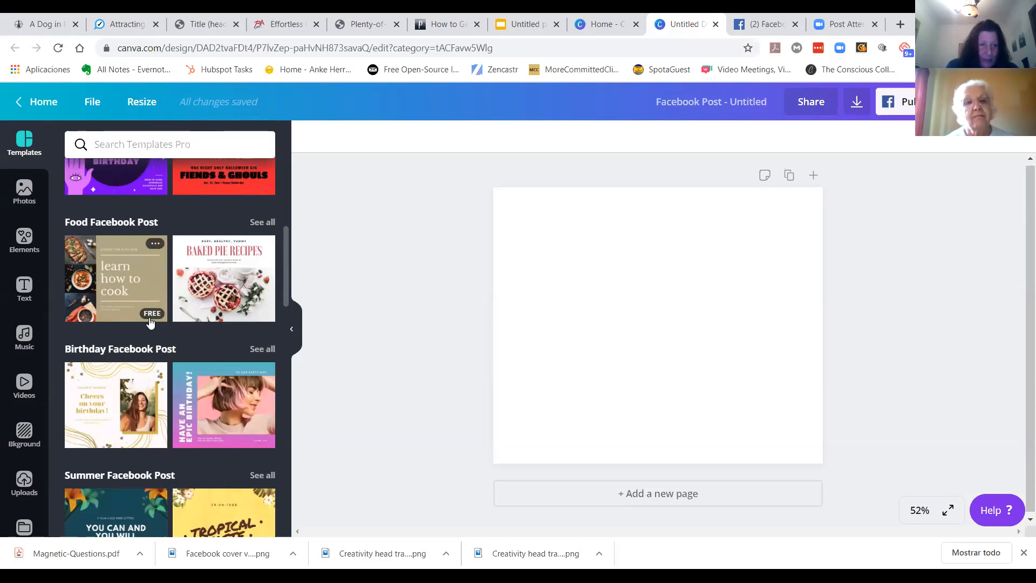
scroll(237, 334, down, 4)
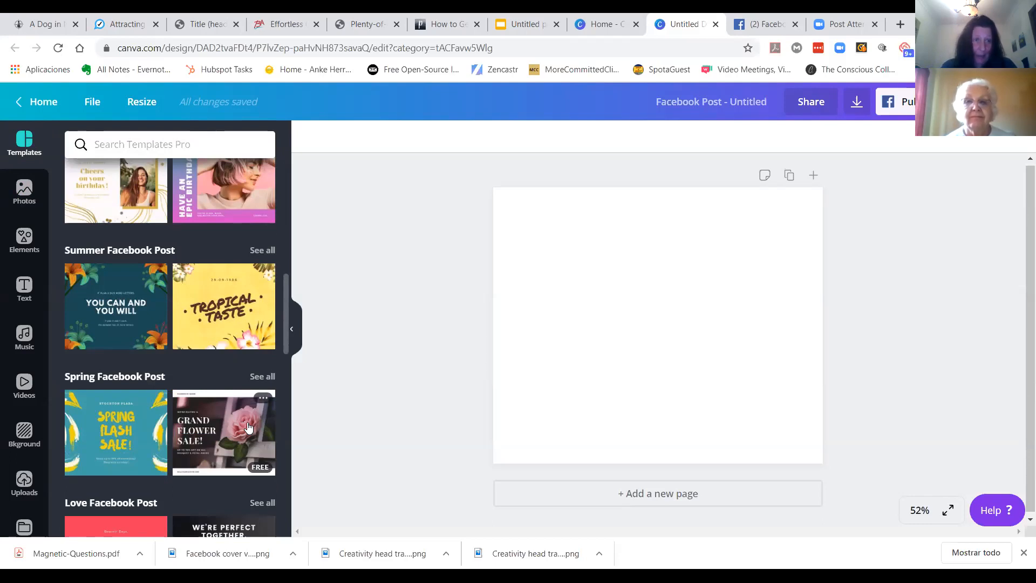
scroll(247, 427, down, 2)
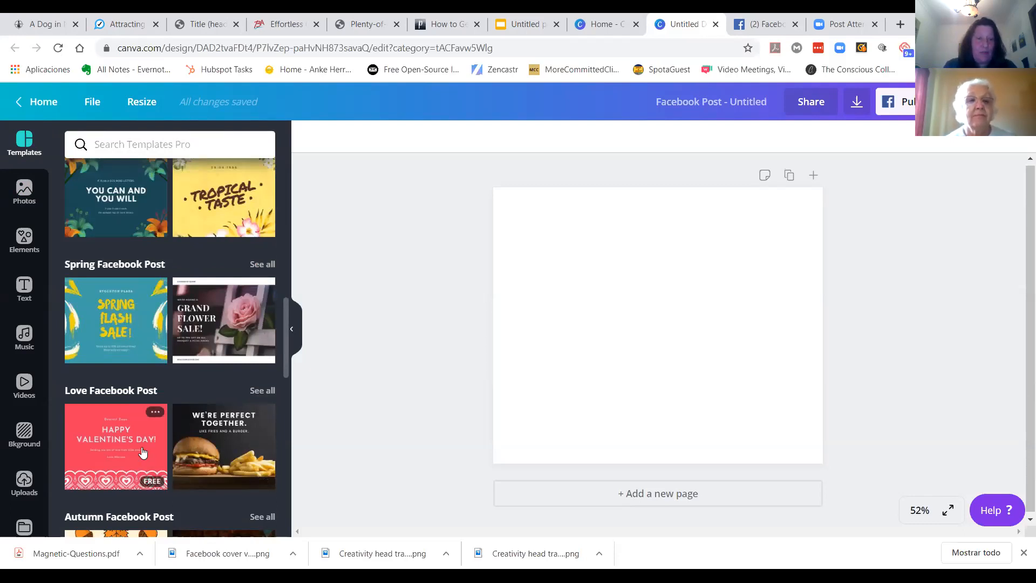
click(220, 321)
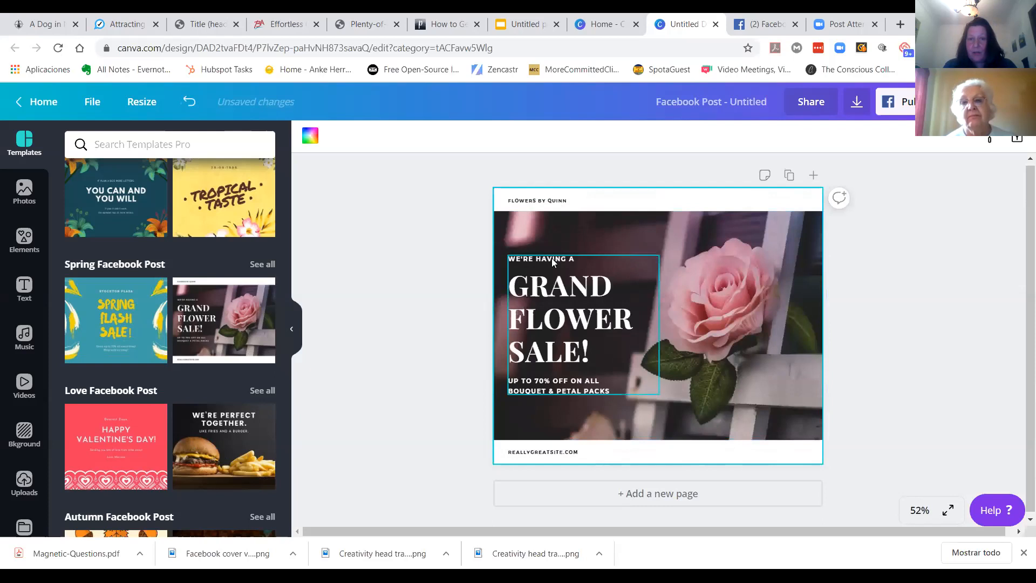
click(570, 328)
click(745, 284)
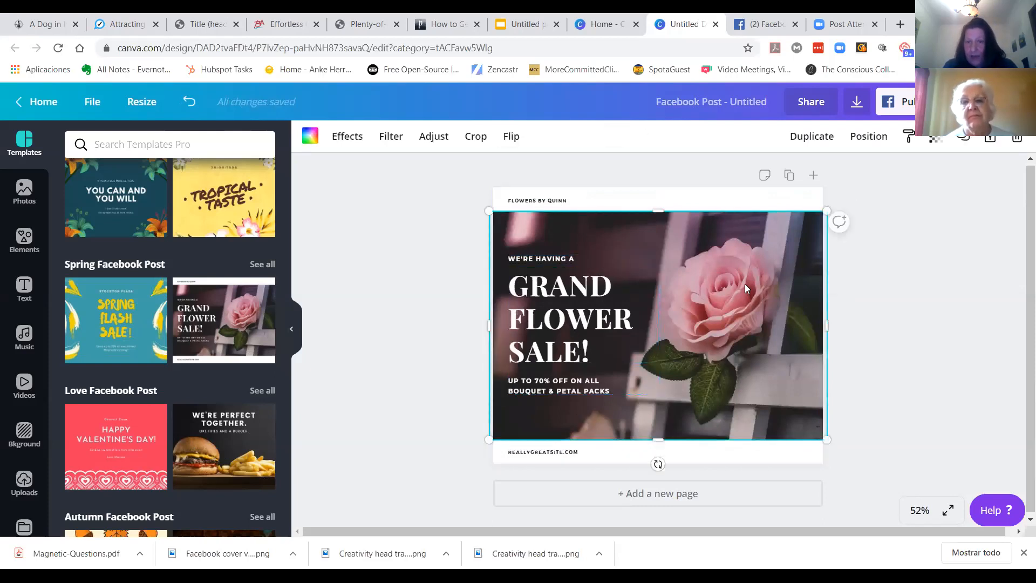
click(557, 203)
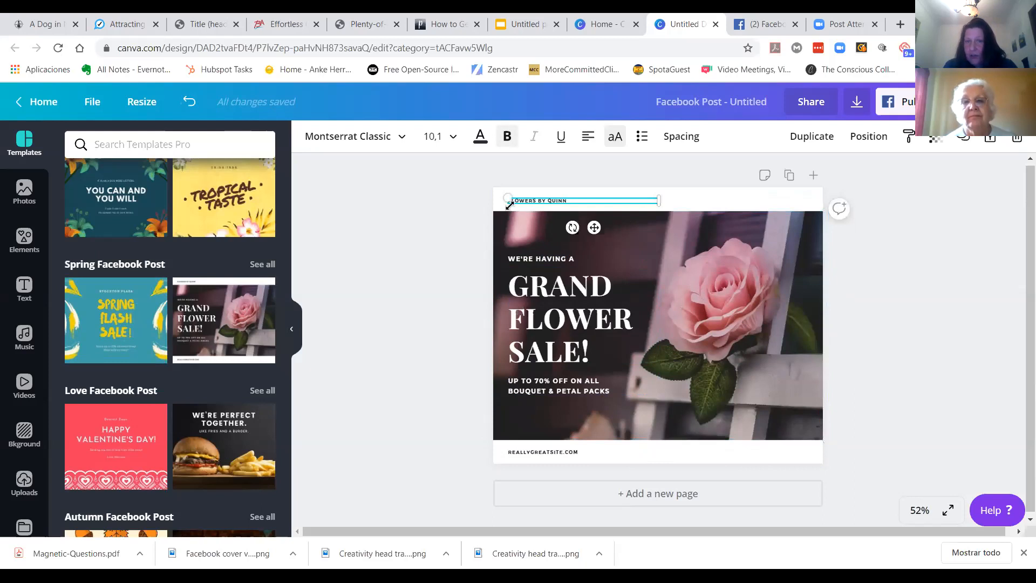
click(706, 405)
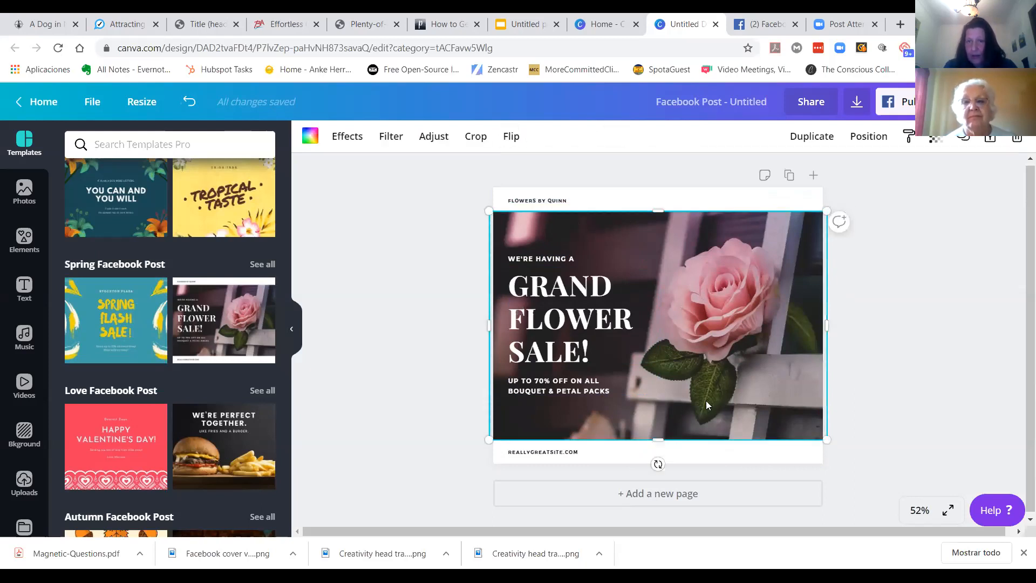
click(190, 100)
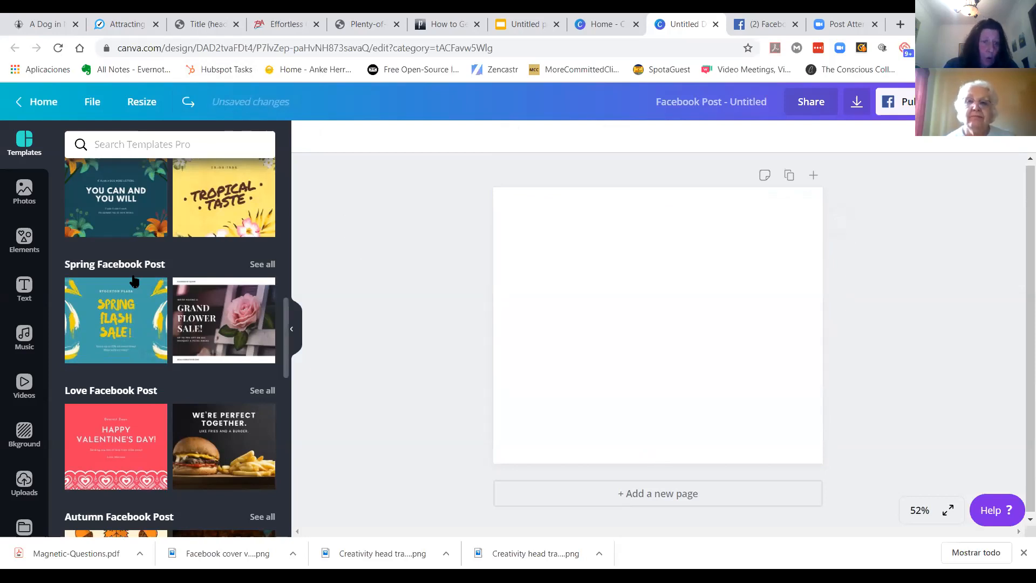
Step: Try a pink flower on blue sky background on the page, then undo it
scroll(133, 274, down, 8)
scroll(134, 278, down, 12)
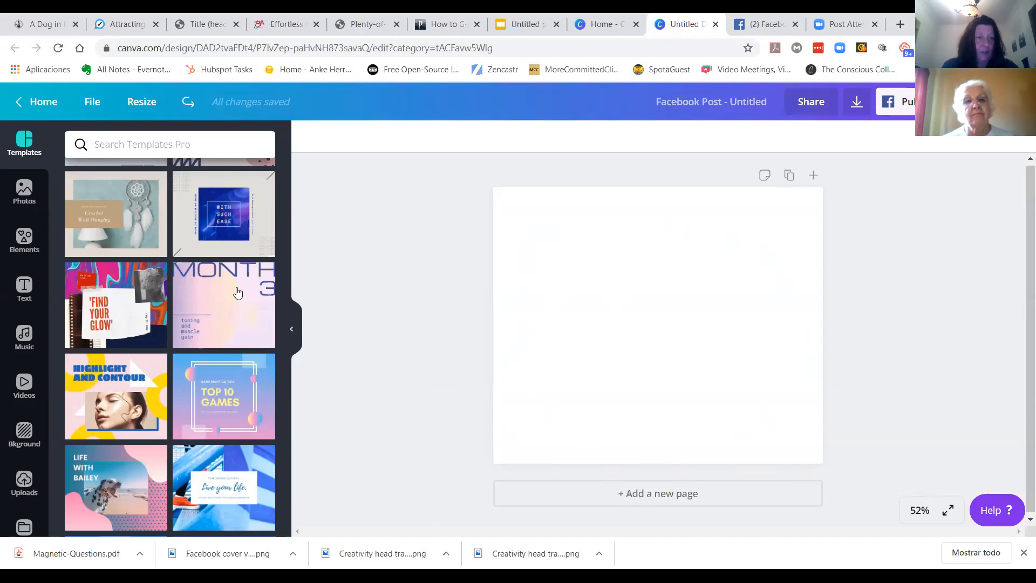
click(23, 437)
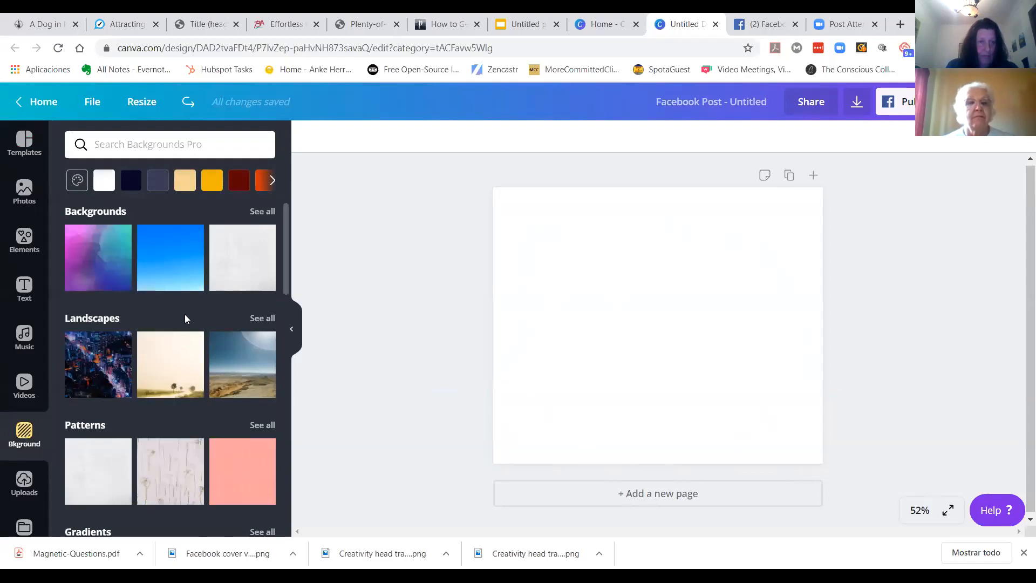
scroll(205, 281, down, 6)
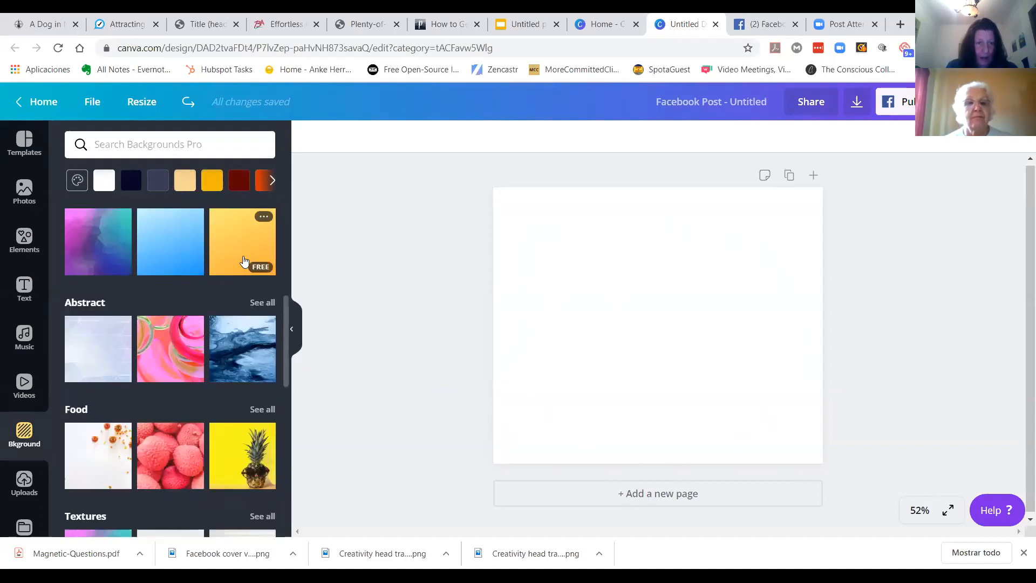
scroll(202, 359, down, 4)
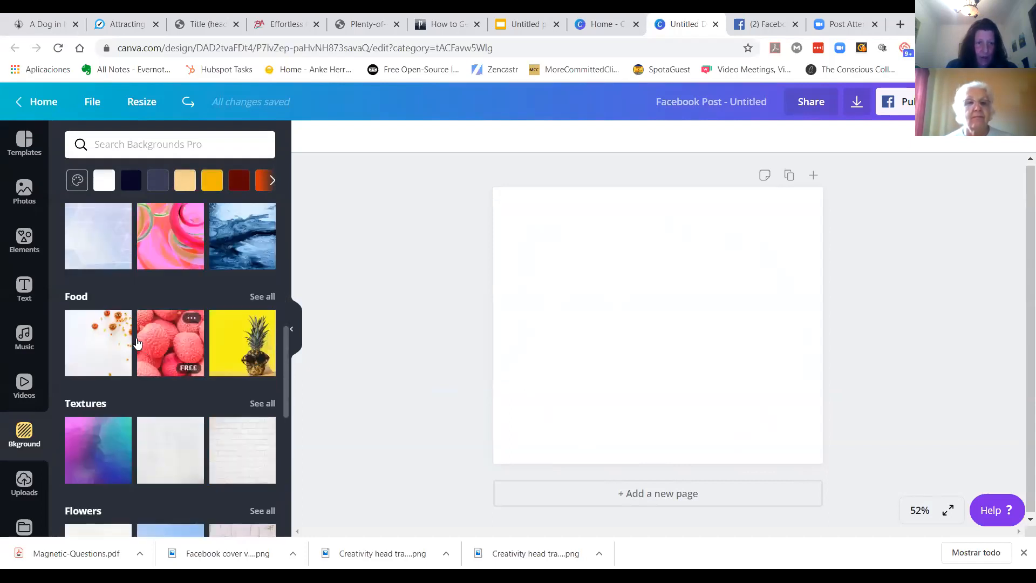
scroll(149, 378, down, 10)
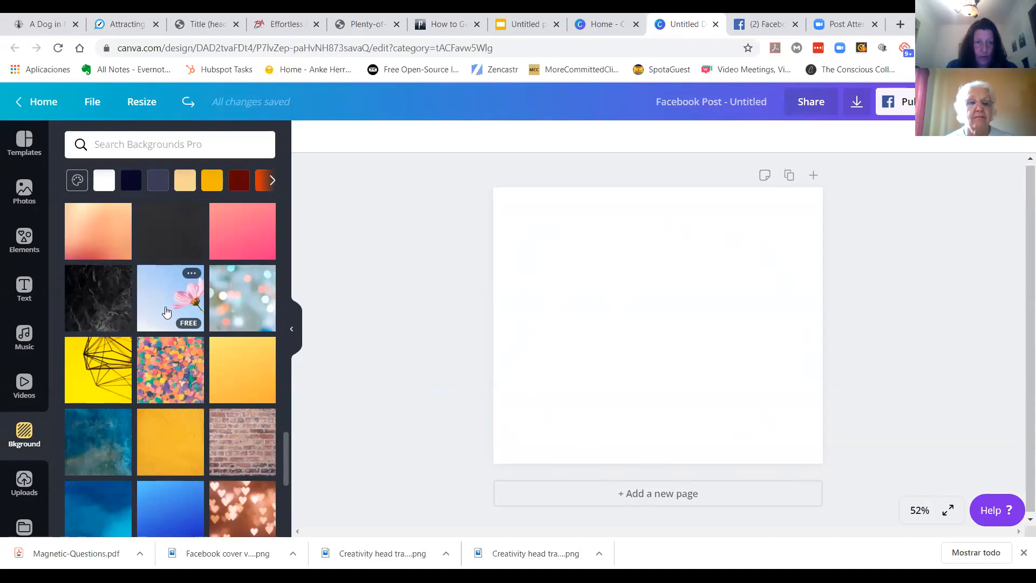
click(166, 311)
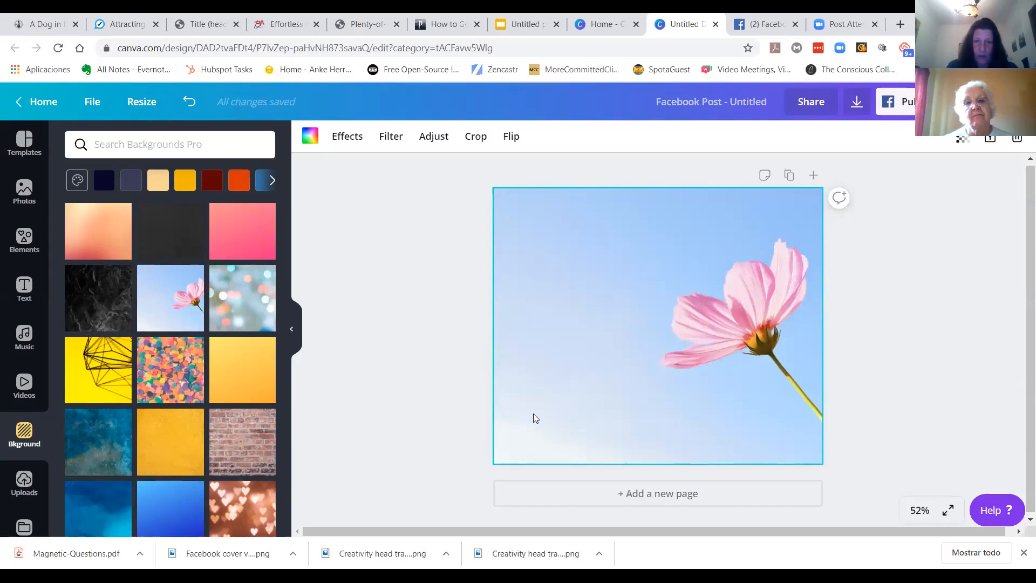
scroll(146, 374, down, 10)
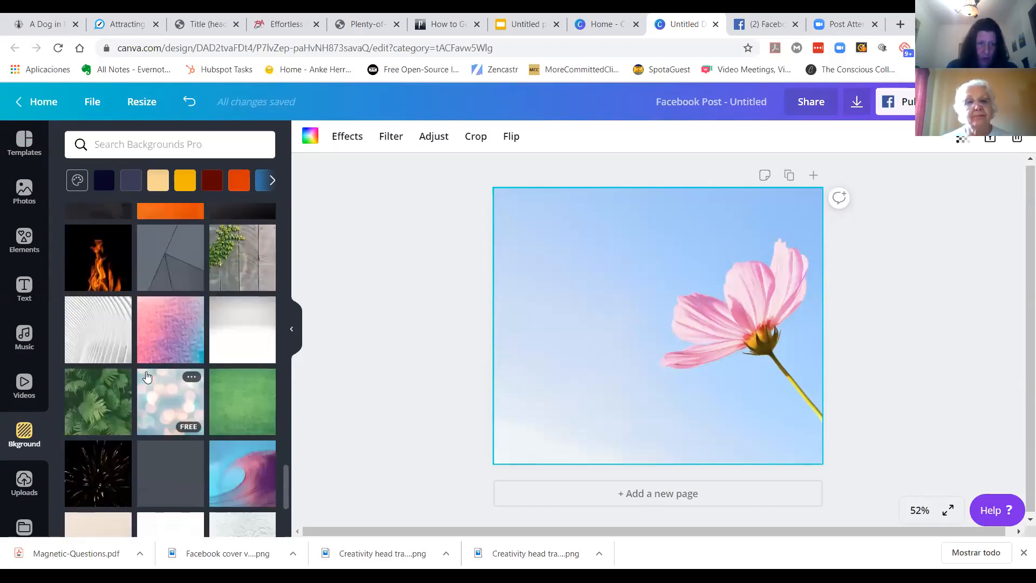
click(190, 101)
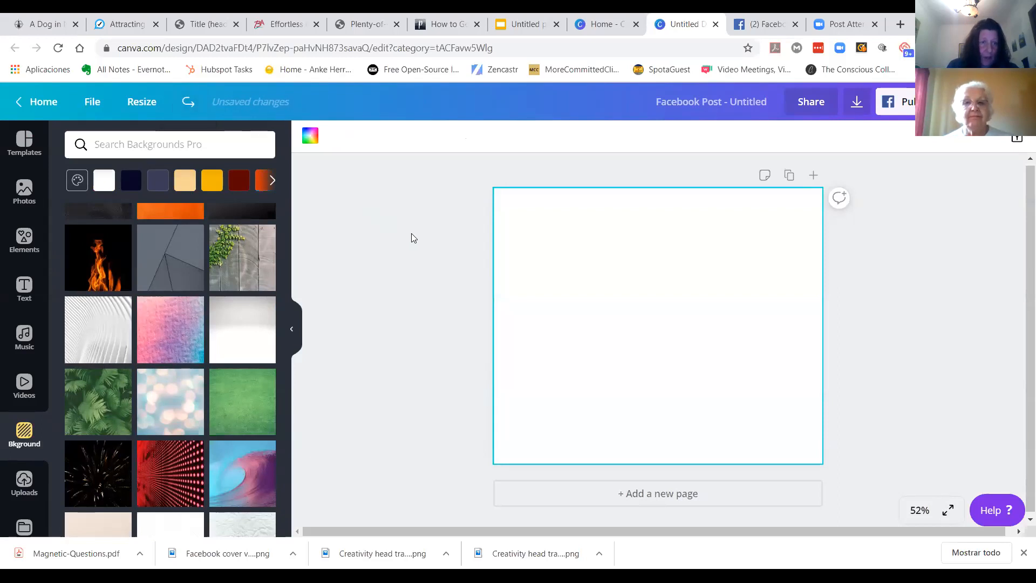
Step: Search free photos for creativity and add the colourful paint splash photo to the page
click(22, 201)
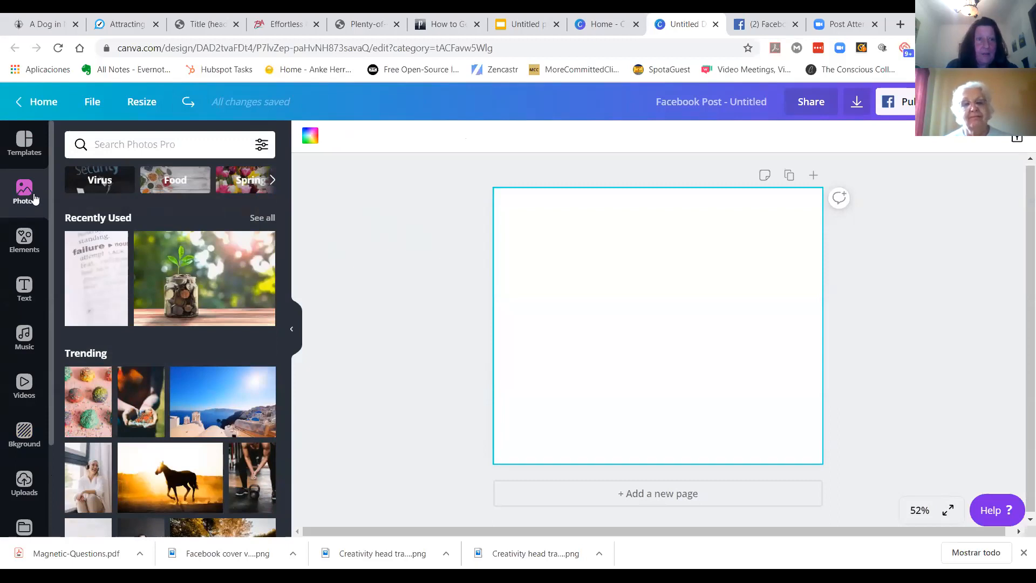
click(151, 145)
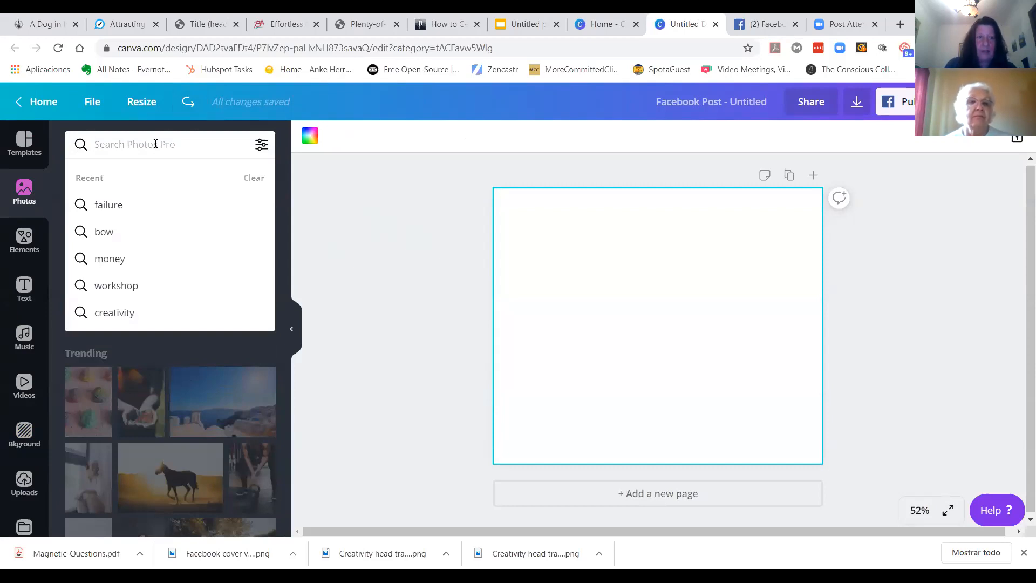
click(118, 307)
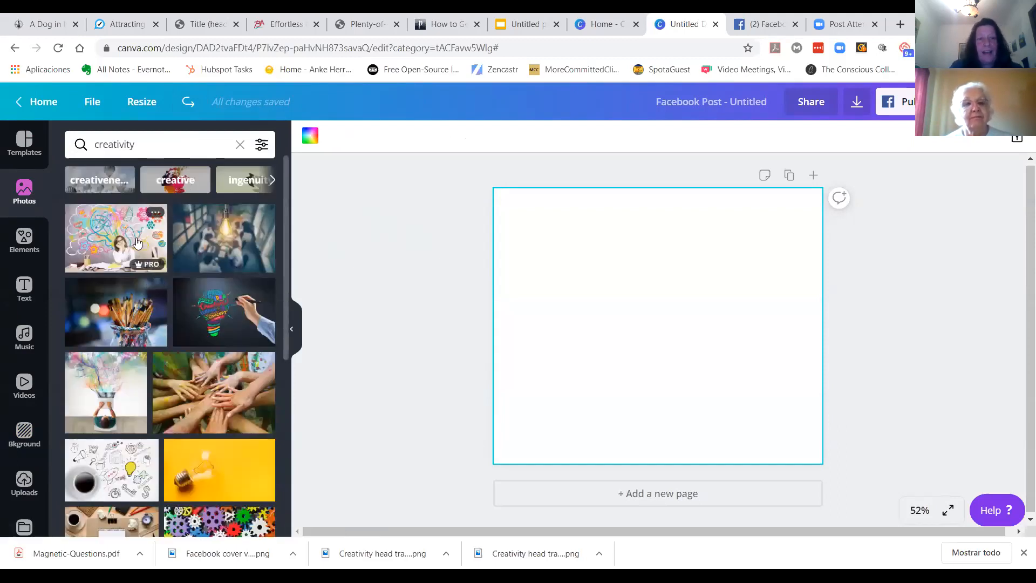
mouse_move(142, 267)
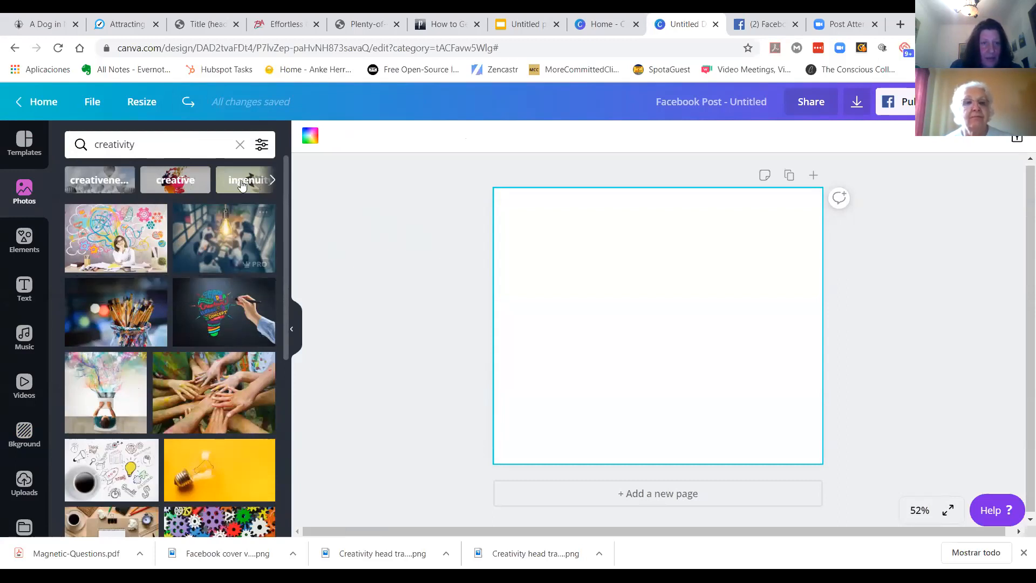
click(262, 146)
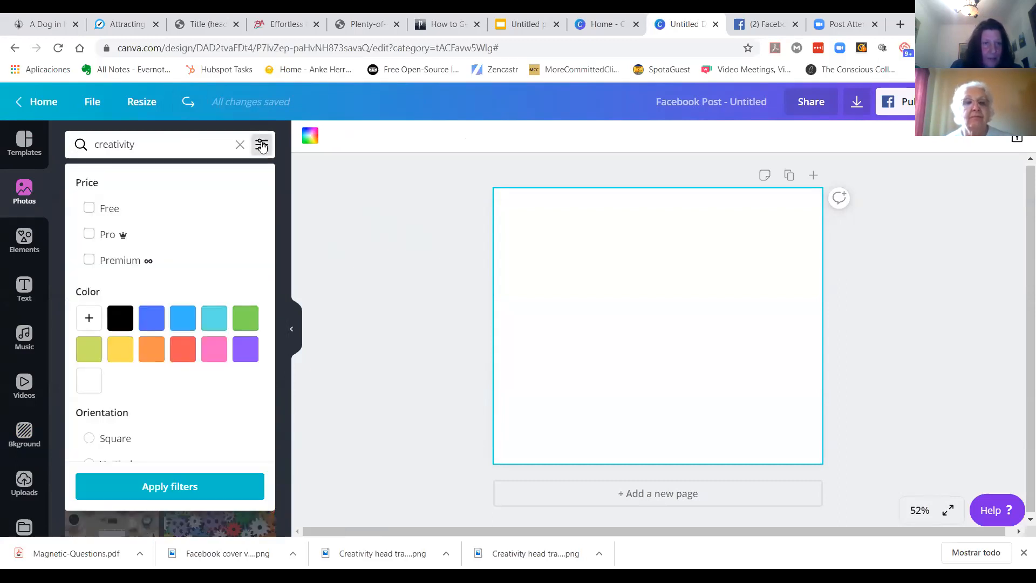
click(92, 209)
click(155, 487)
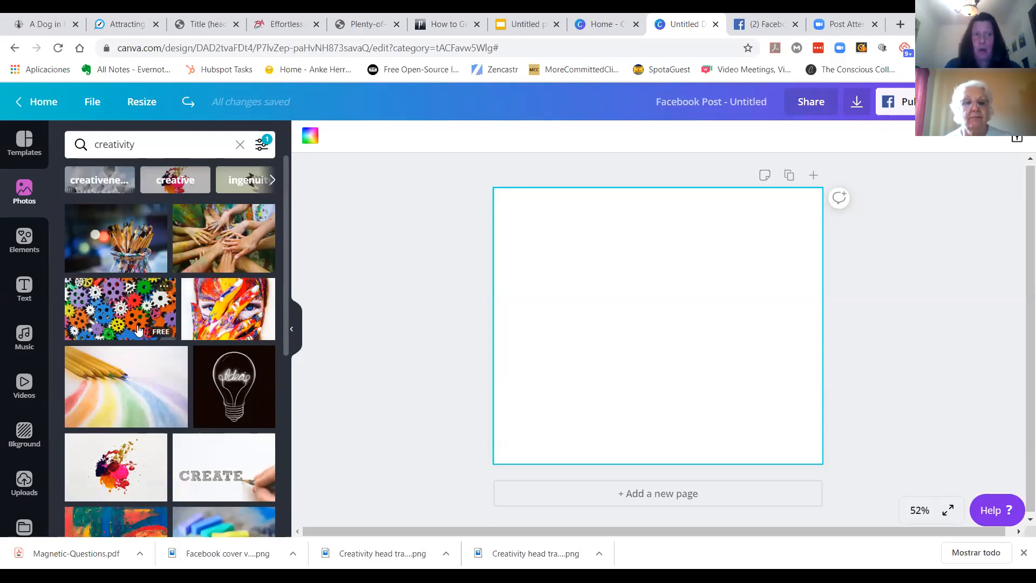
scroll(187, 311, down, 10)
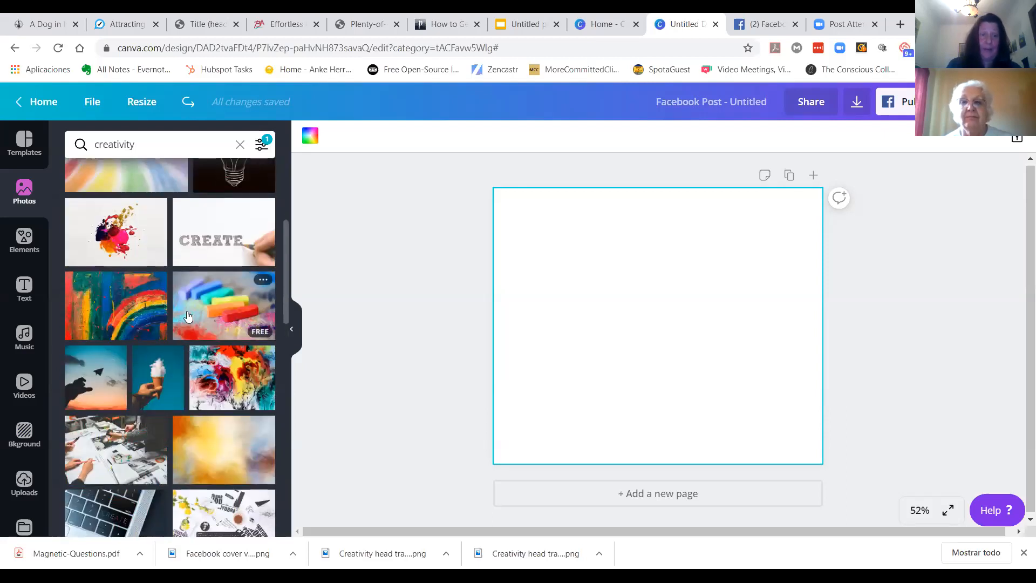
scroll(186, 316, up, 5)
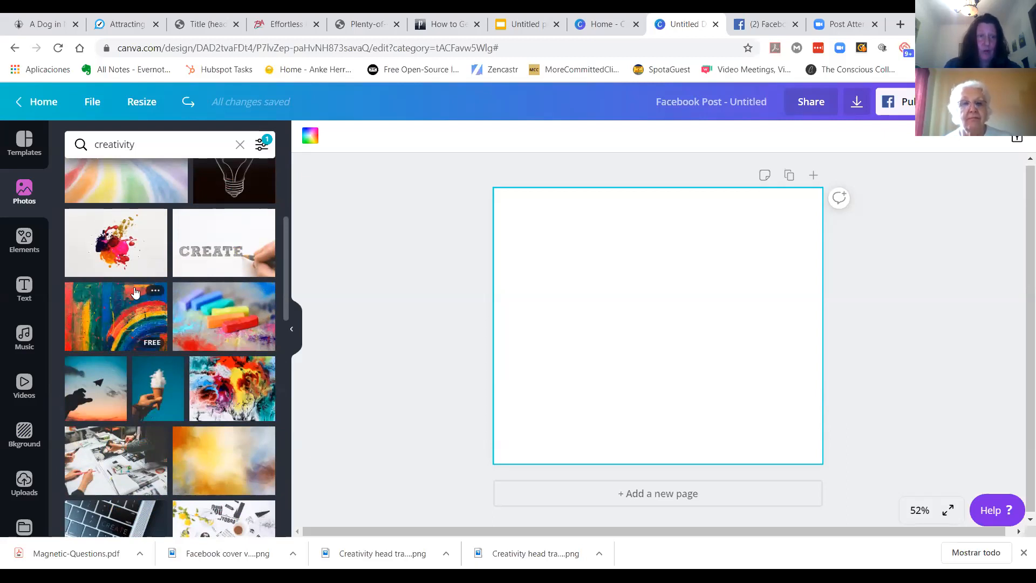
click(131, 251)
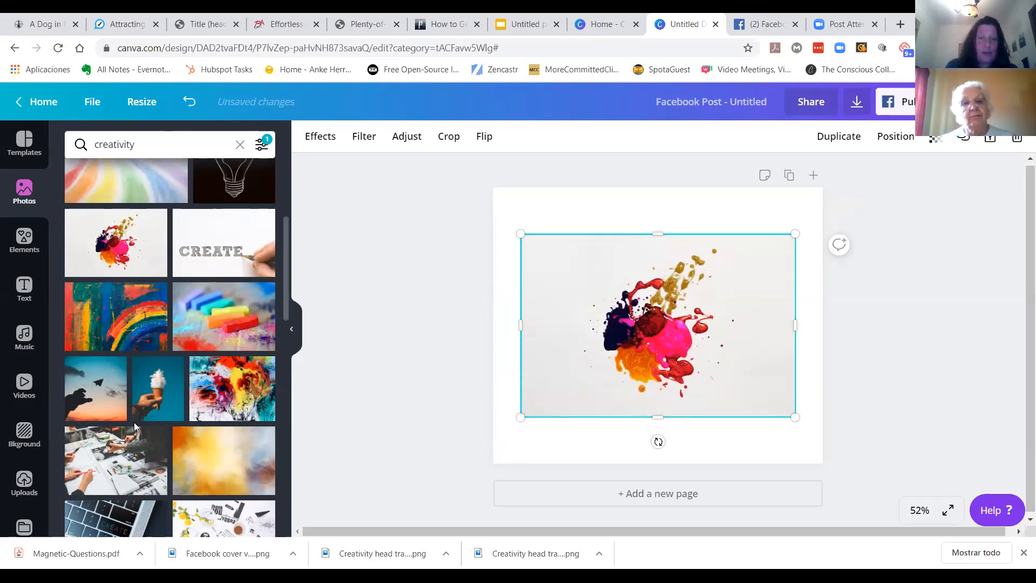
Step: Move and enlarge the paint splash photo so it fills the whole page
click(23, 485)
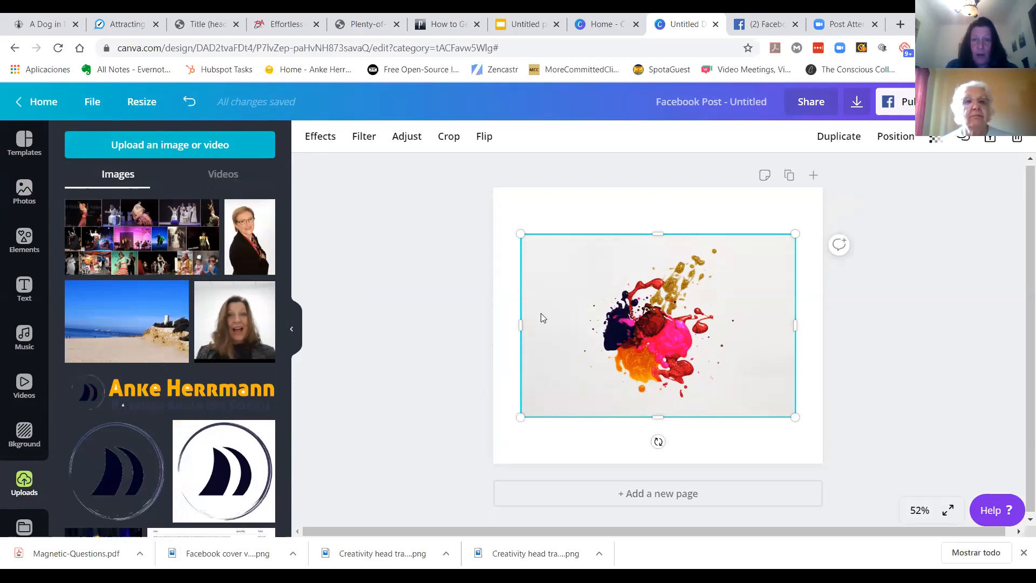
drag(669, 323, 683, 277)
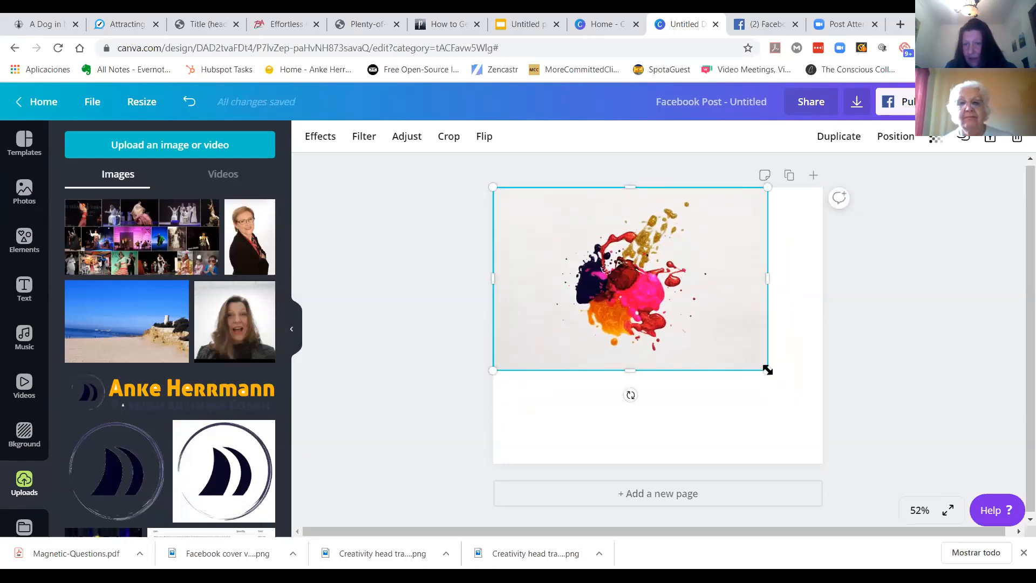
drag(767, 370, 884, 491)
drag(741, 348, 658, 357)
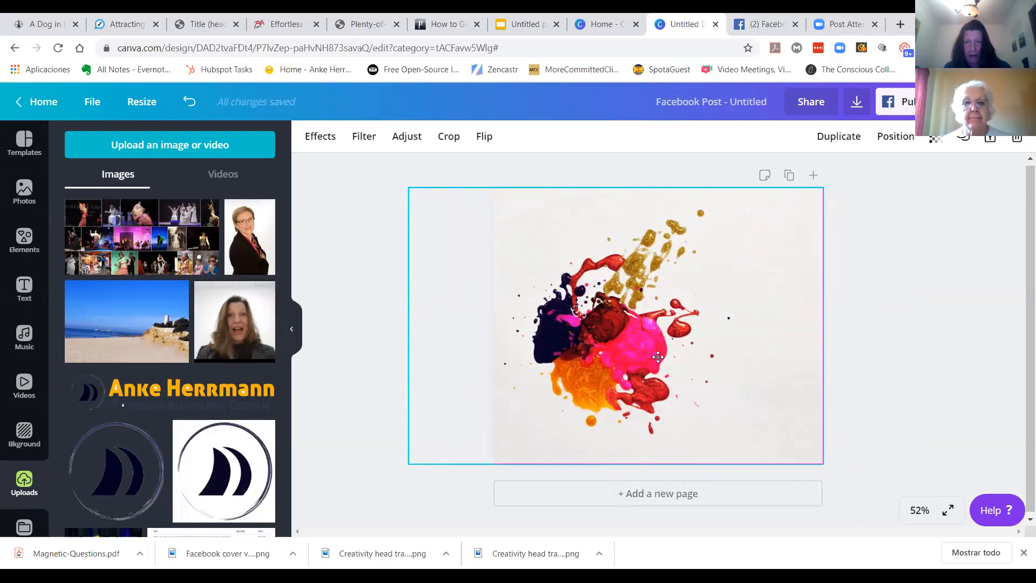
click(350, 354)
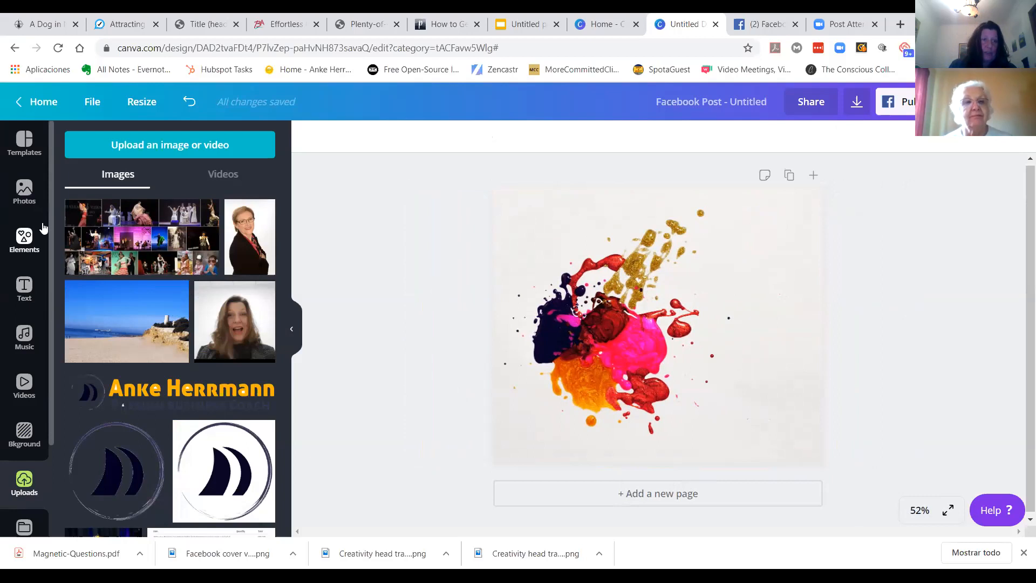
Step: Add a heading to the page and enter the text "The text we want"
click(23, 291)
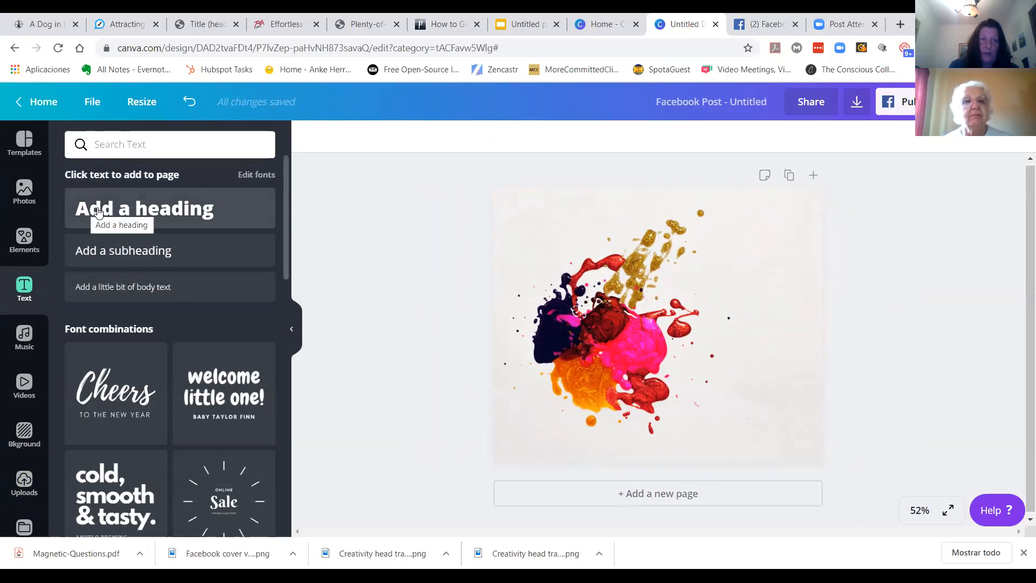
click(134, 208)
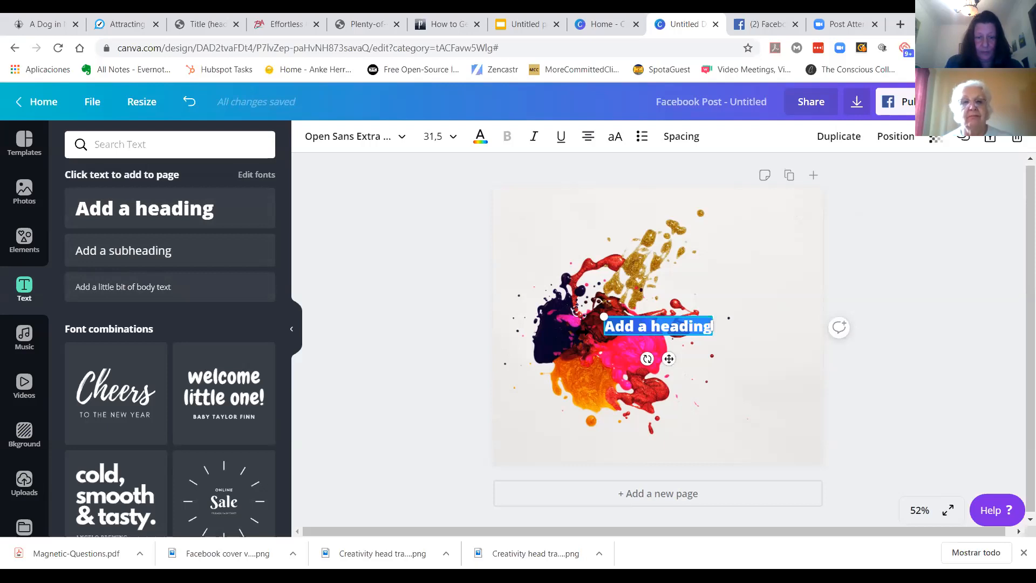
text(The text we want)
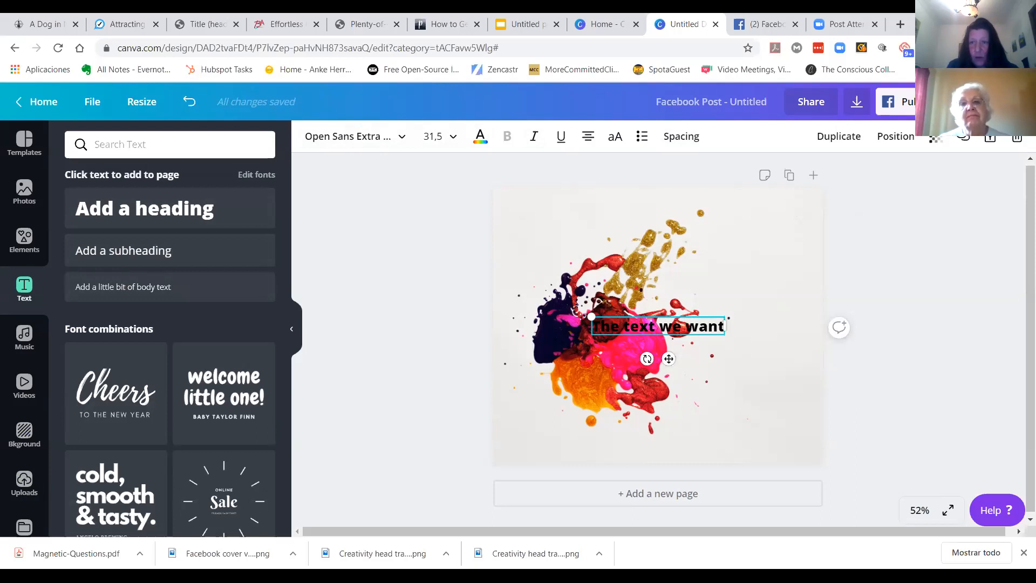
Step: Change the heading's font to Abril Fatface
click(586, 260)
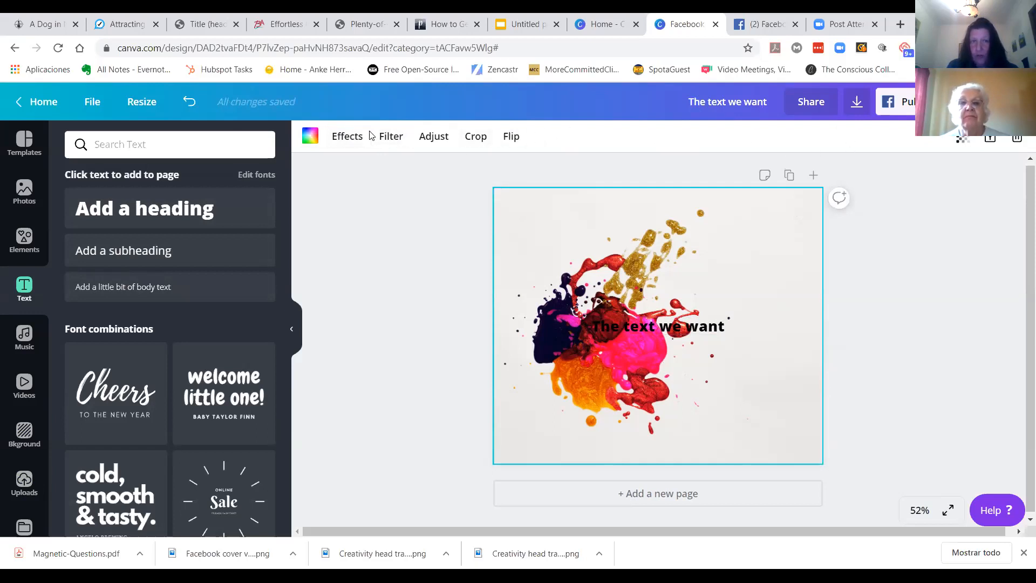
click(650, 326)
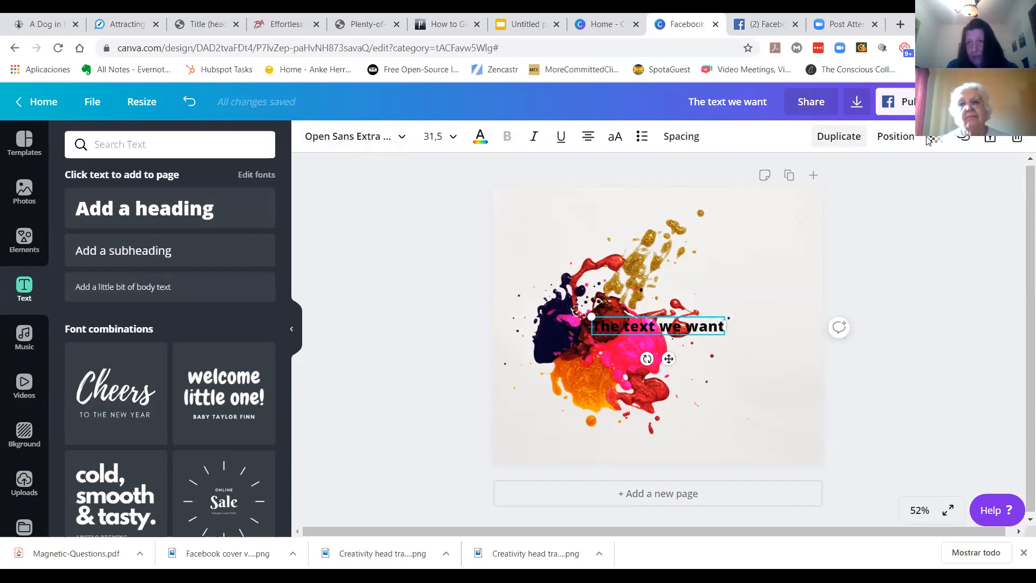
click(398, 143)
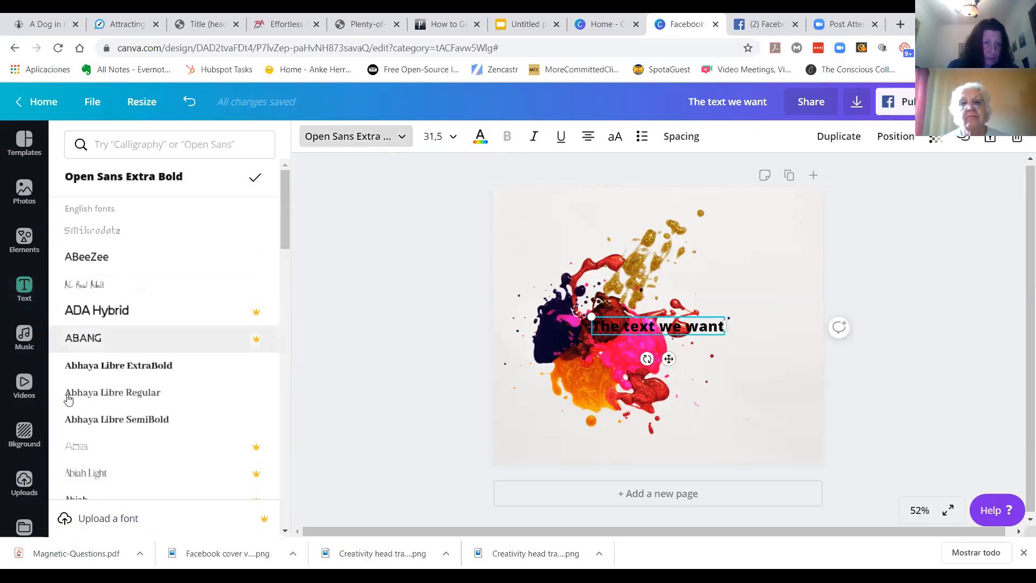
scroll(100, 318, down, 6)
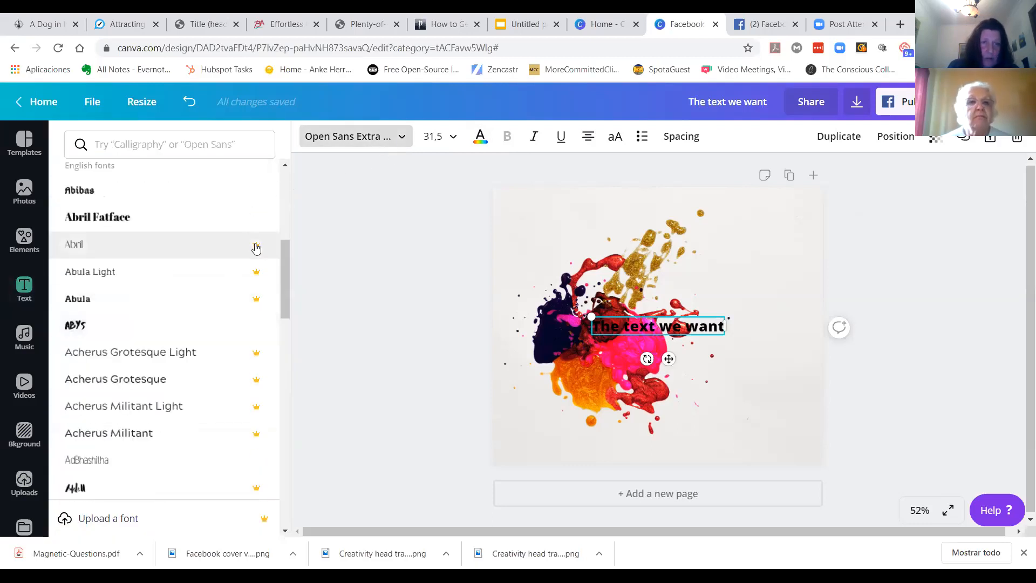
click(98, 221)
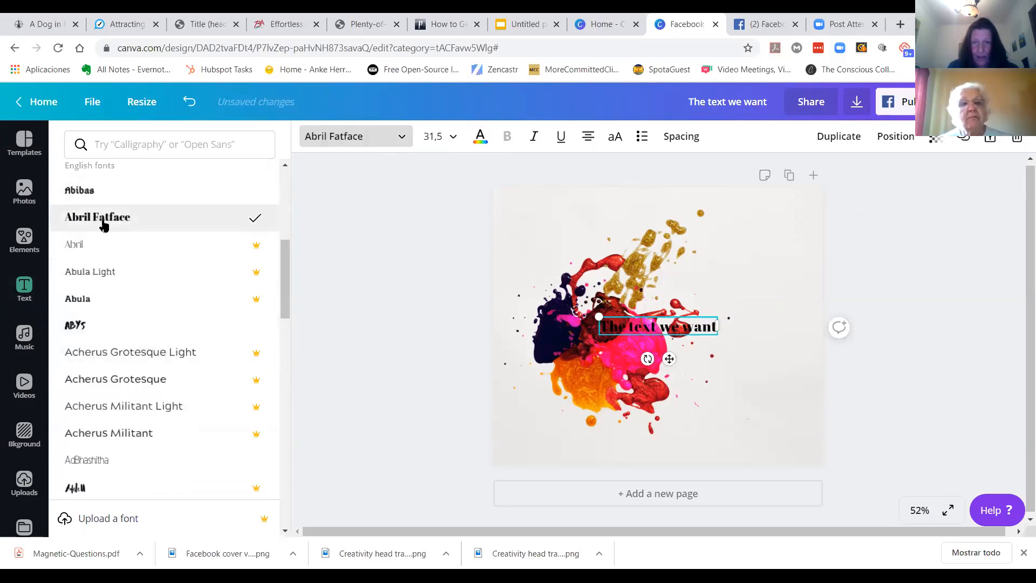
Step: Set the heading's font size to 32
click(456, 139)
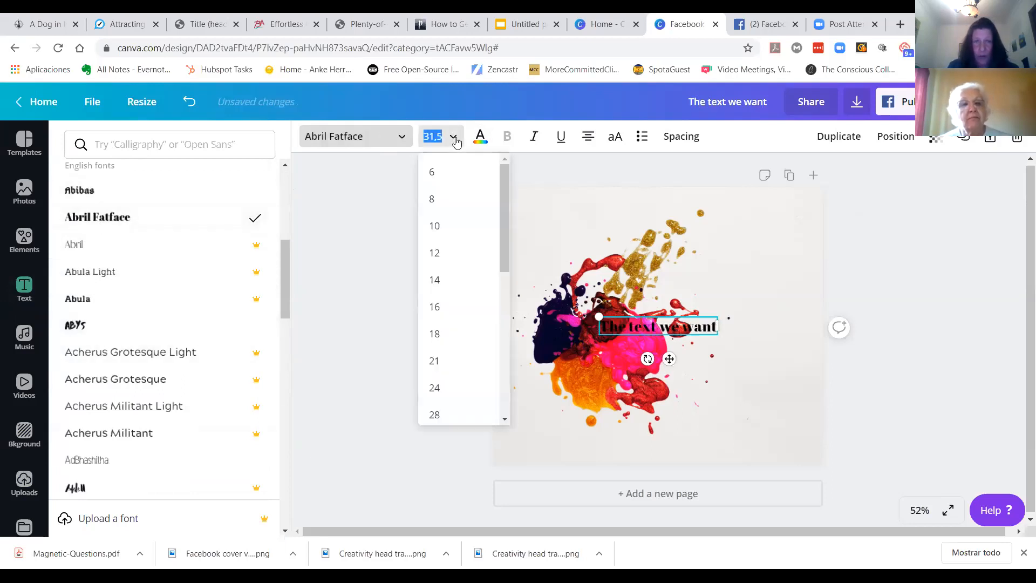
drag(506, 222, 503, 276)
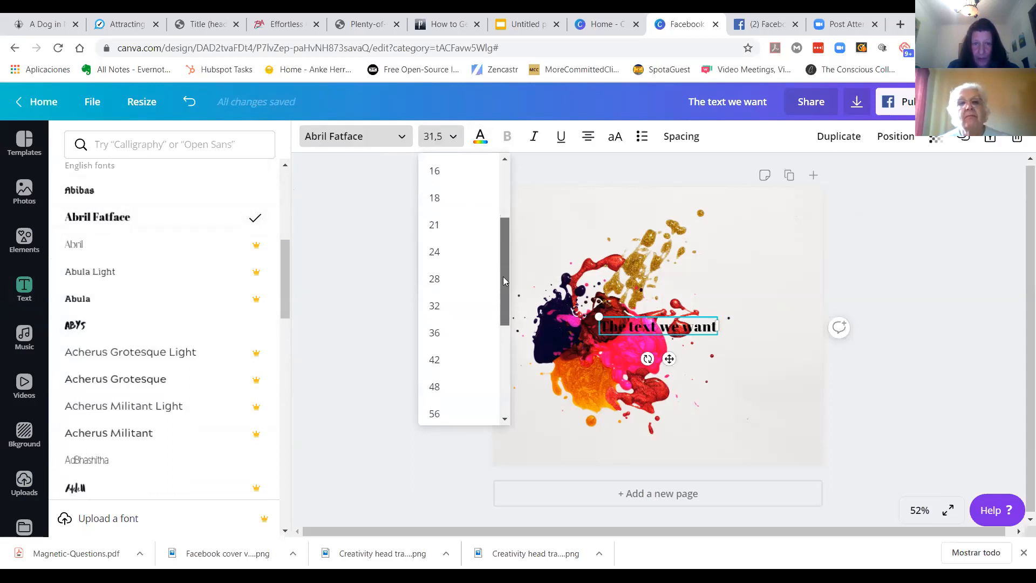
click(437, 308)
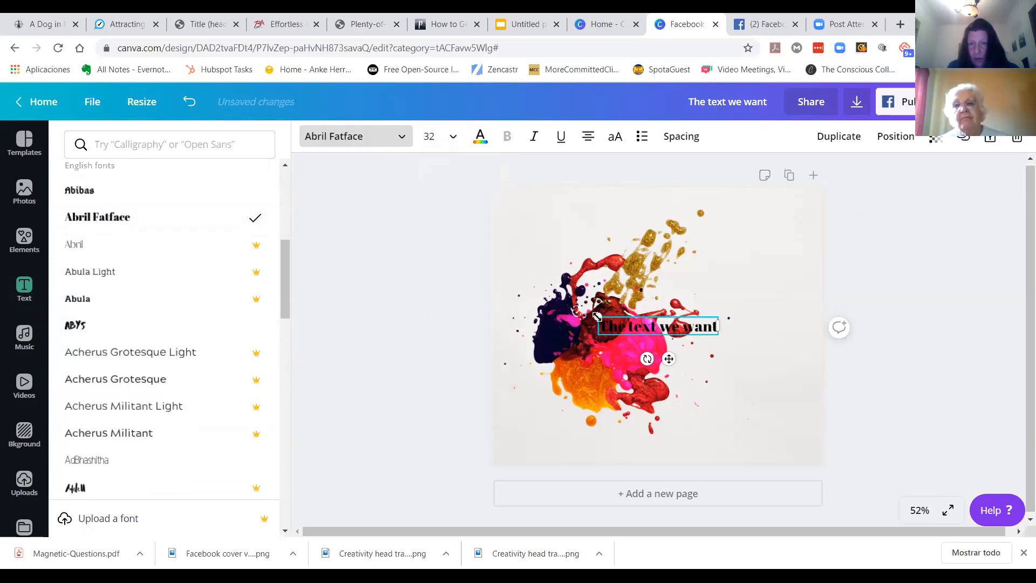
Step: Enlarge the heading to about 57.8 and stretch it across the upper part of the page
drag(597, 316, 694, 246)
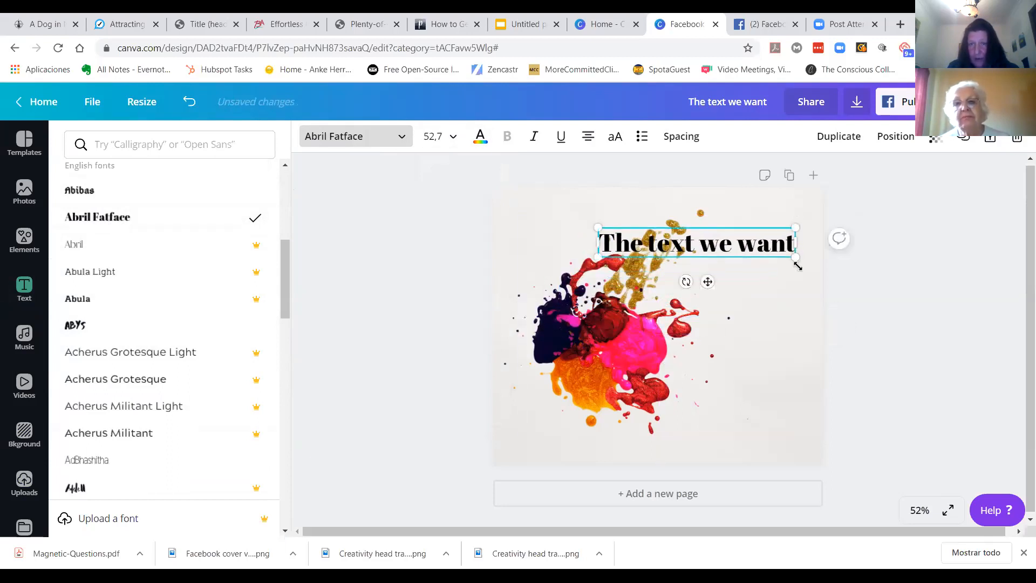
drag(797, 266, 809, 280)
drag(695, 239, 677, 244)
drag(576, 246, 515, 253)
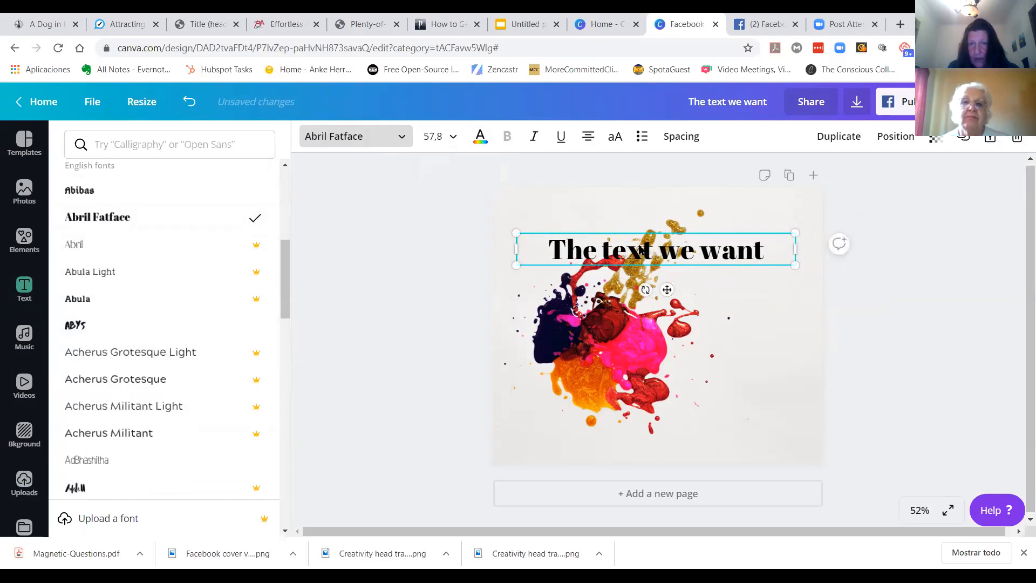
Step: Cycle through the heading's text alignment options back to centred
click(589, 138)
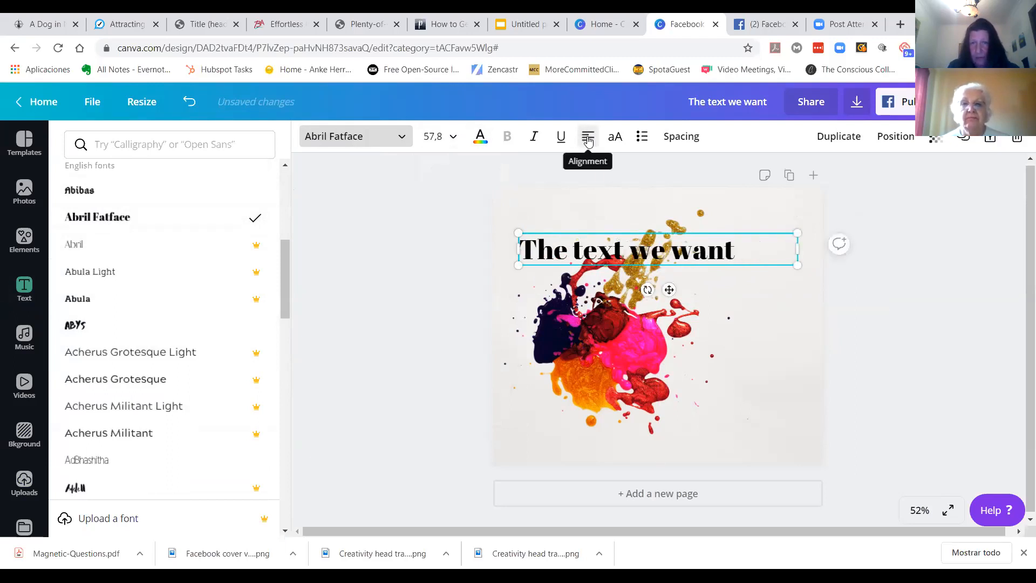
click(588, 139)
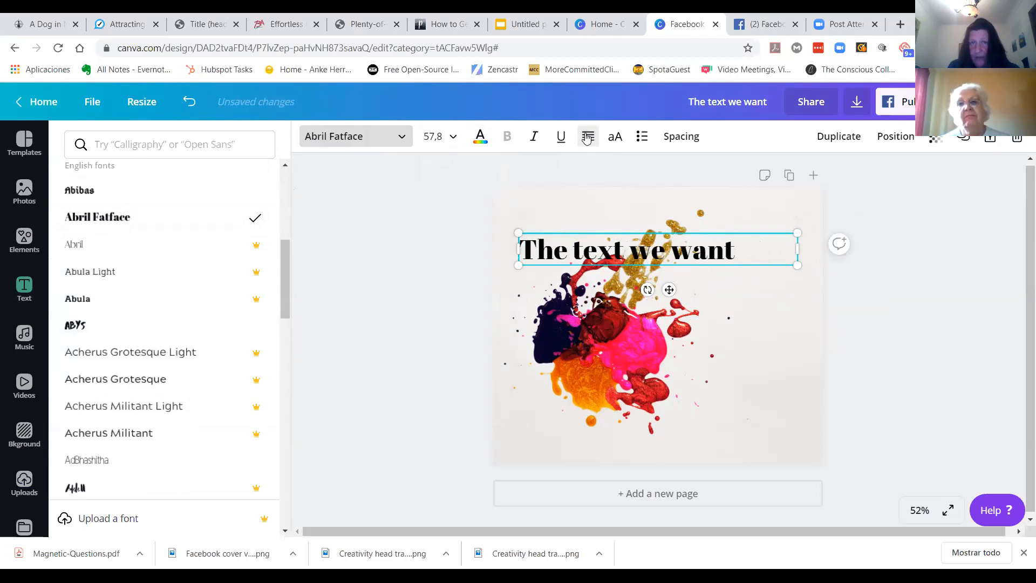
click(587, 138)
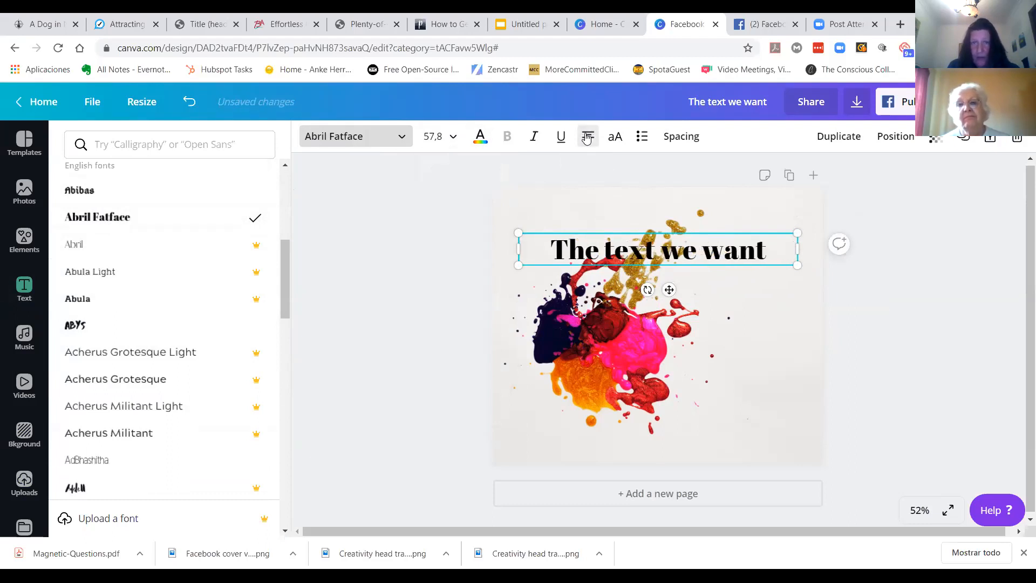
Step: Set the heading's text colour to a custom green, #47ad09
click(481, 140)
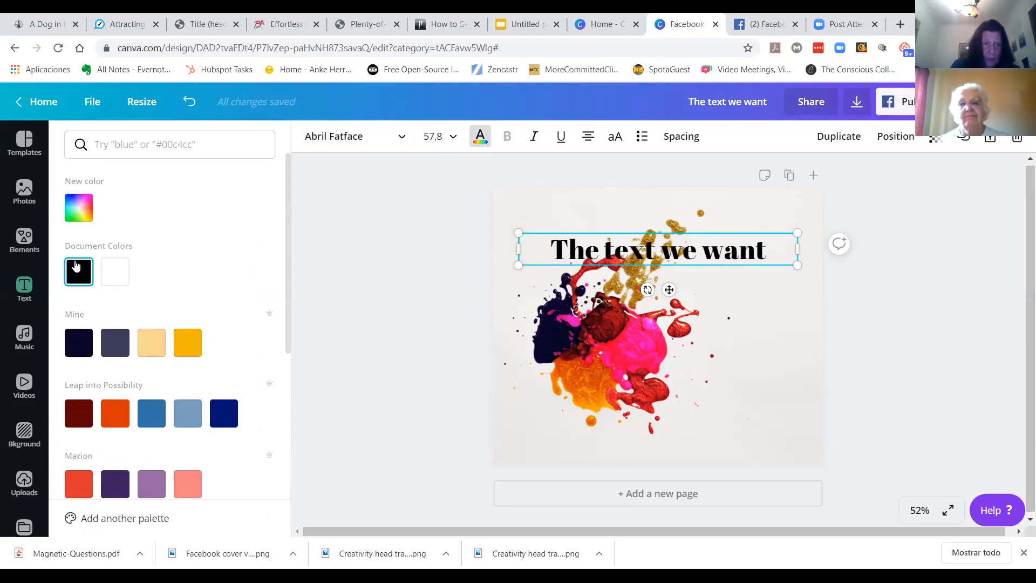
scroll(289, 319, down, 1)
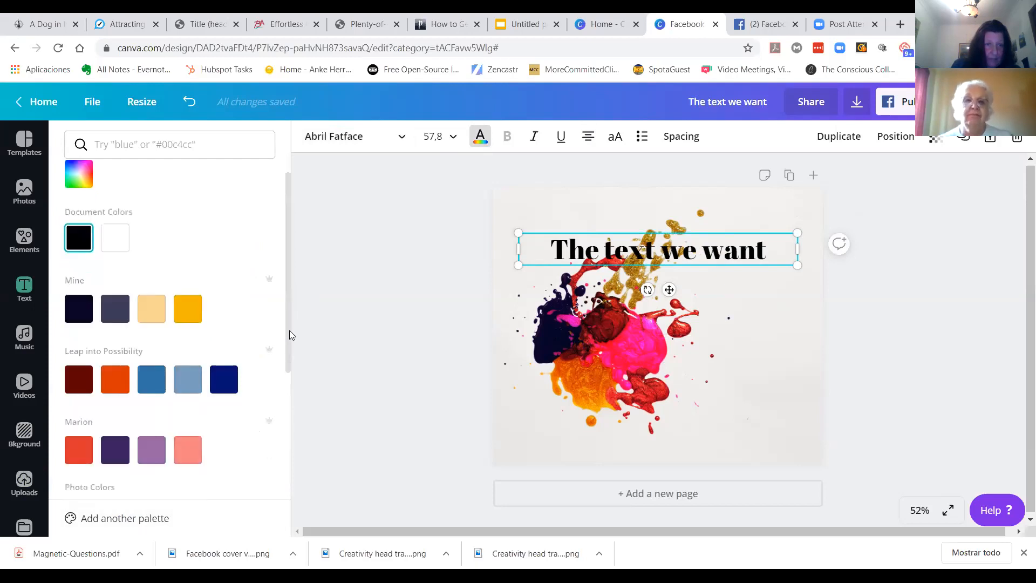
scroll(289, 338, down, 1)
scroll(294, 324, up, 1)
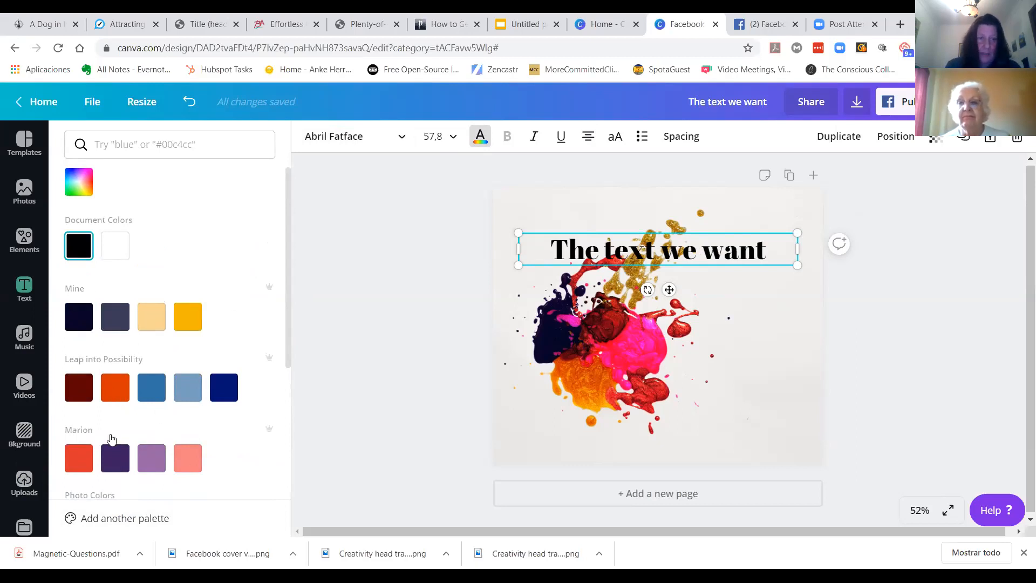
click(78, 186)
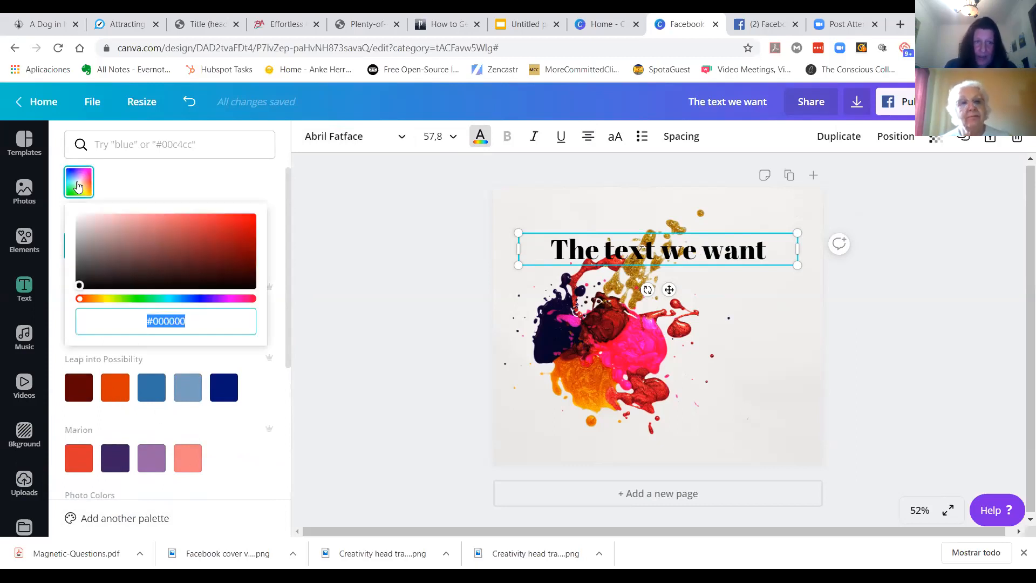
click(126, 299)
click(247, 239)
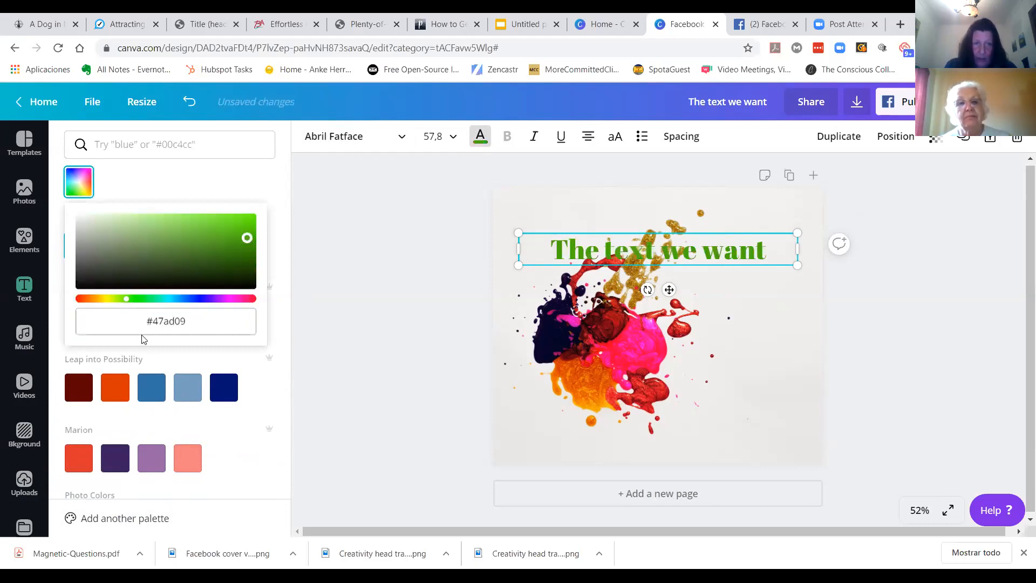
drag(146, 321, 194, 322)
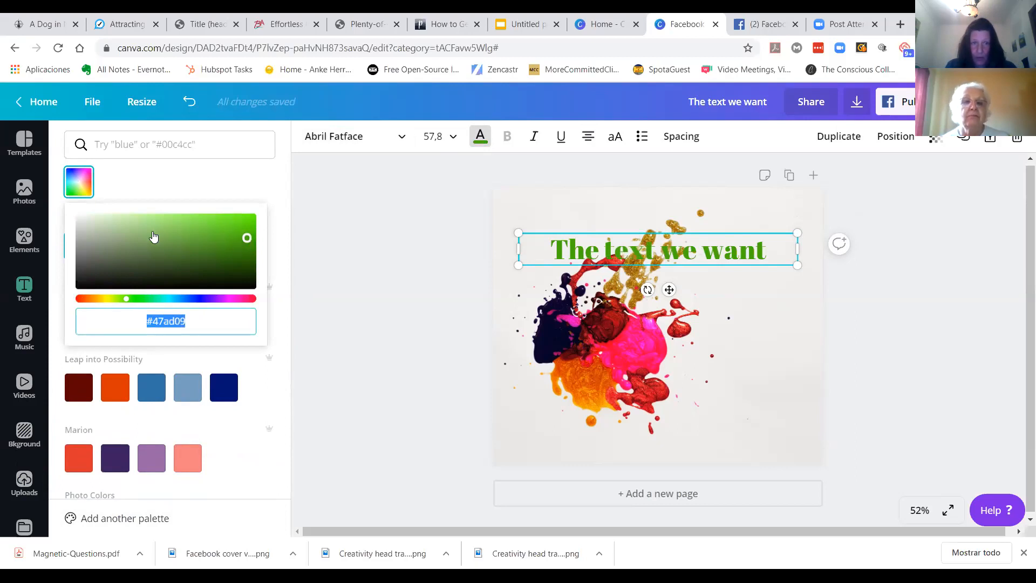
Step: Move the heading slightly higher on the page and deselect it
drag(669, 254, 669, 232)
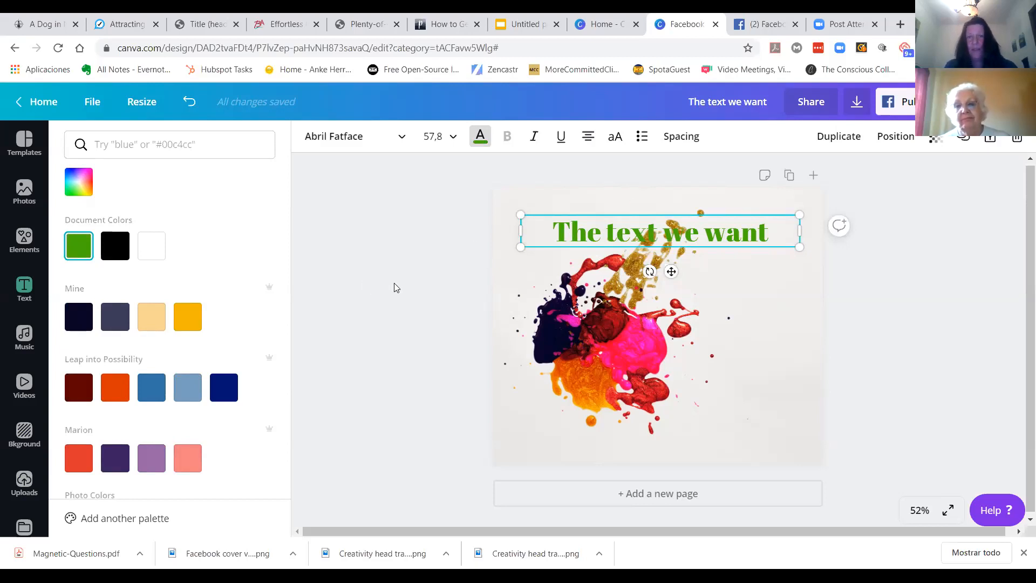
key(Escape)
key(Escape)
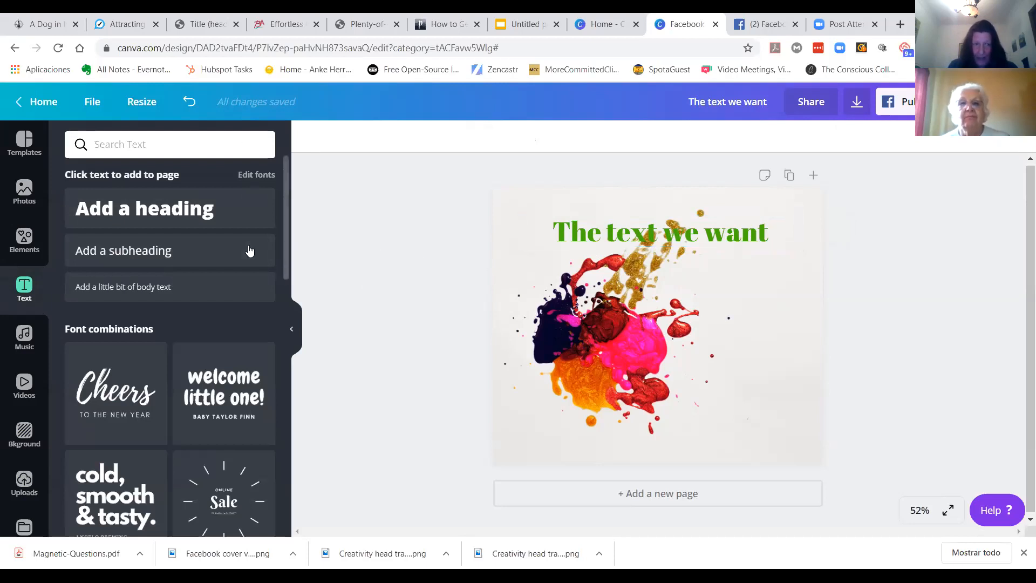
Step: Browse the font combinations available in the text panel
scroll(222, 246, down, 4)
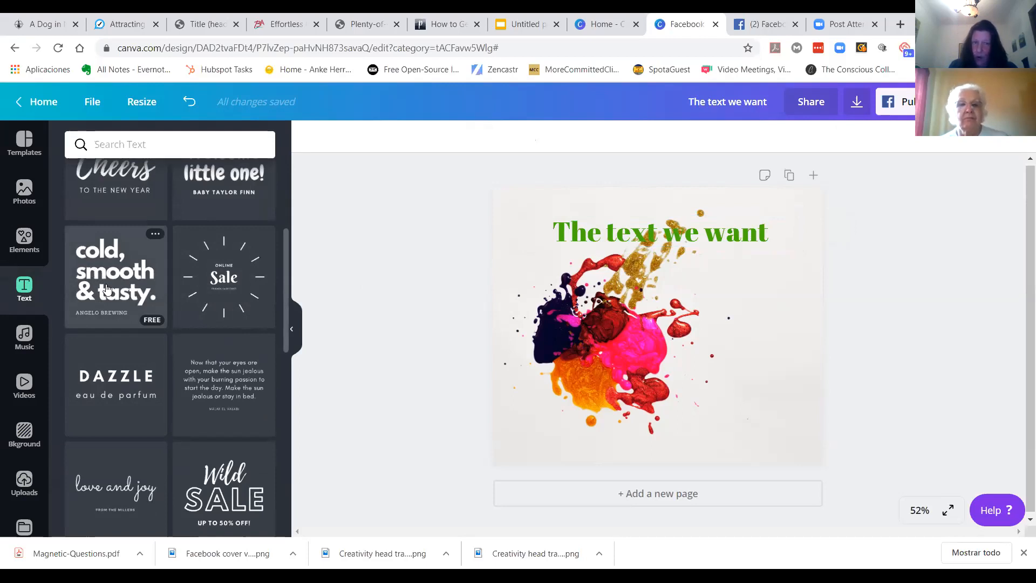
scroll(192, 413, down, 4)
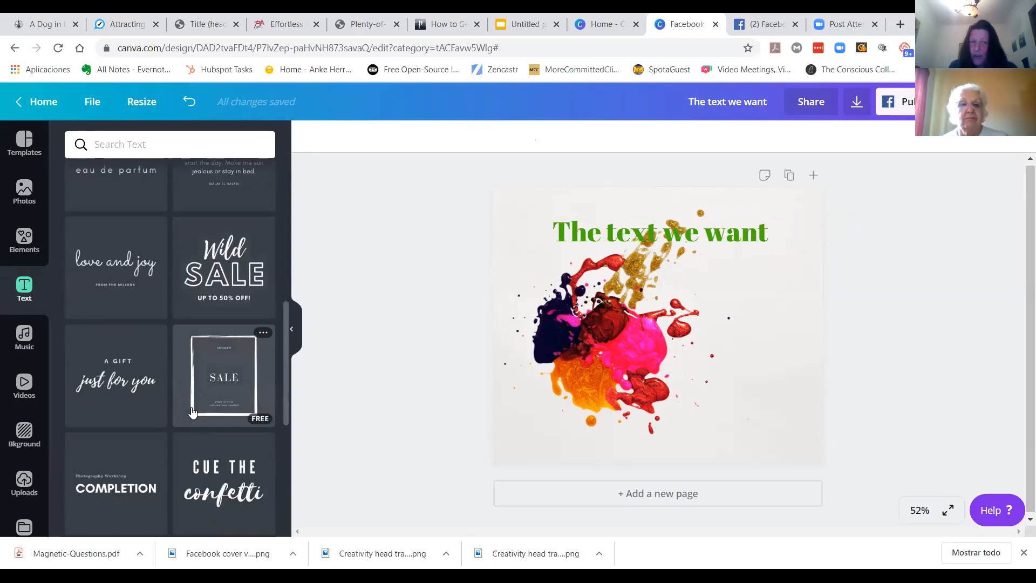
scroll(191, 413, down, 2)
scroll(138, 375, down, 4)
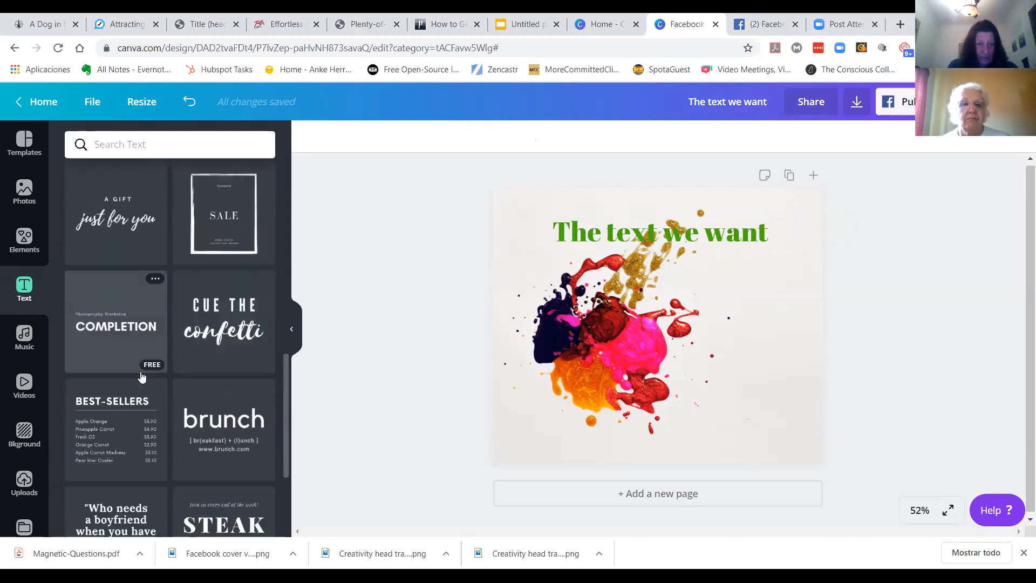
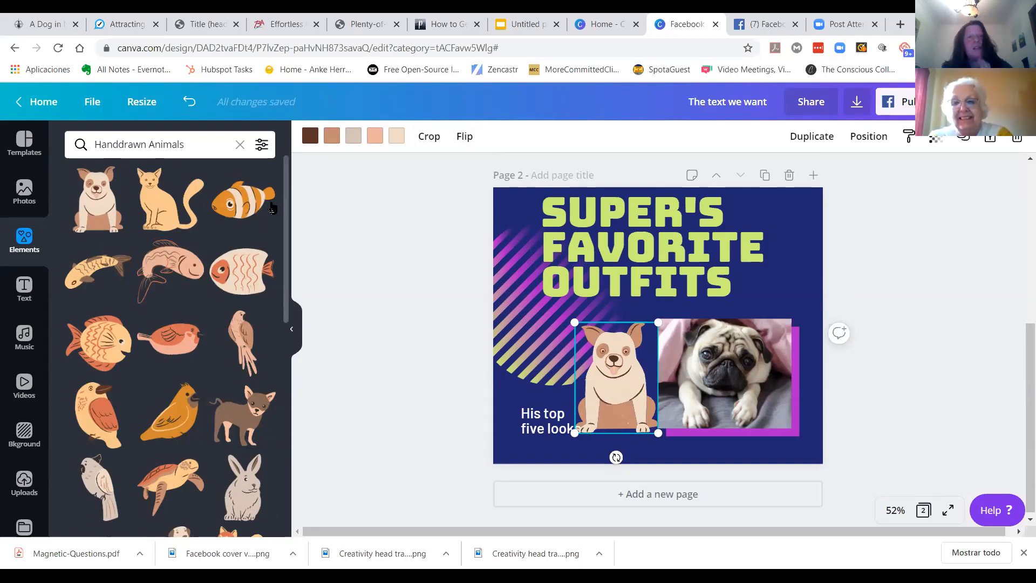
Step: Browse the frames collection in the elements library
click(240, 145)
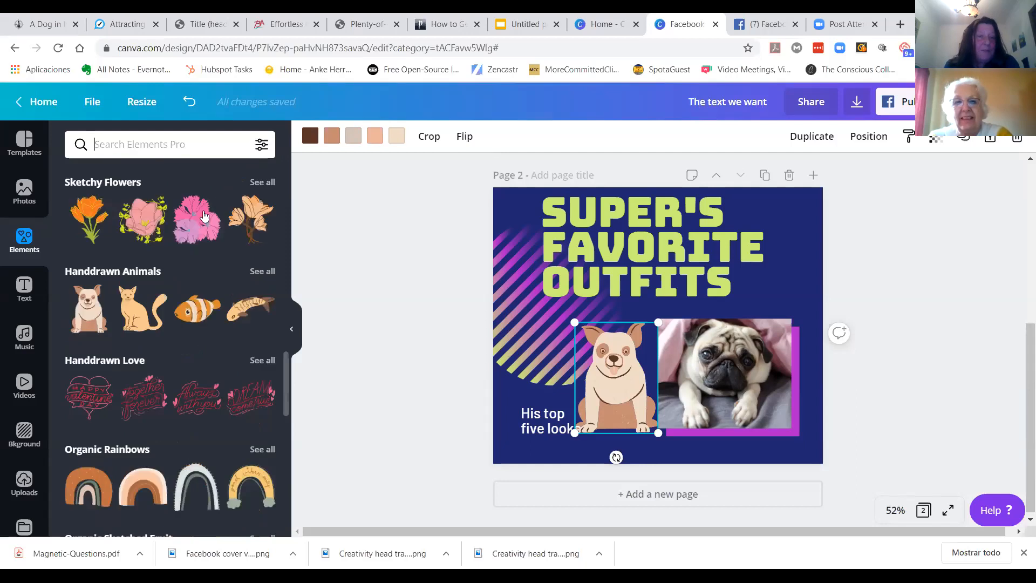
drag(283, 394, 286, 239)
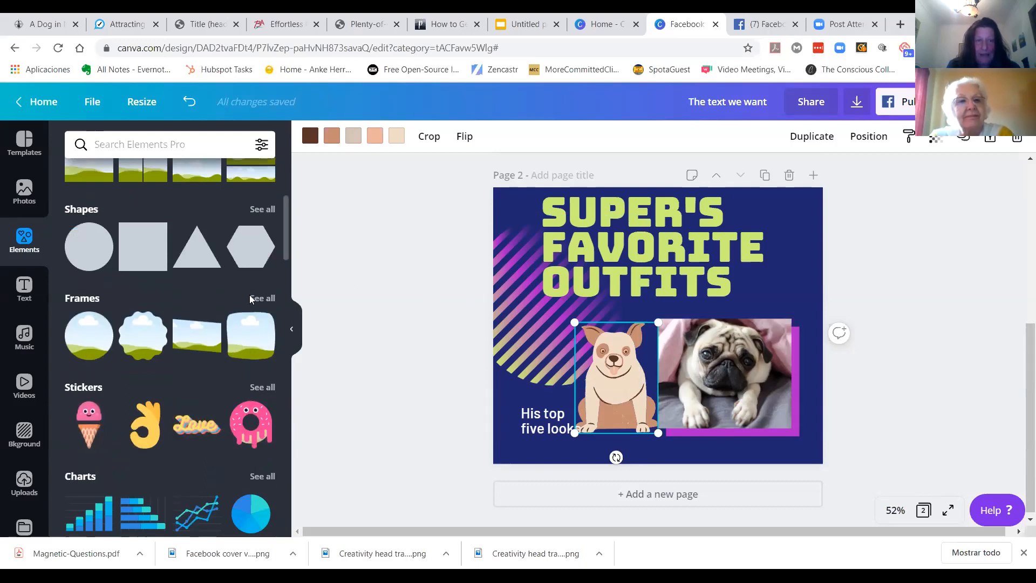
click(264, 298)
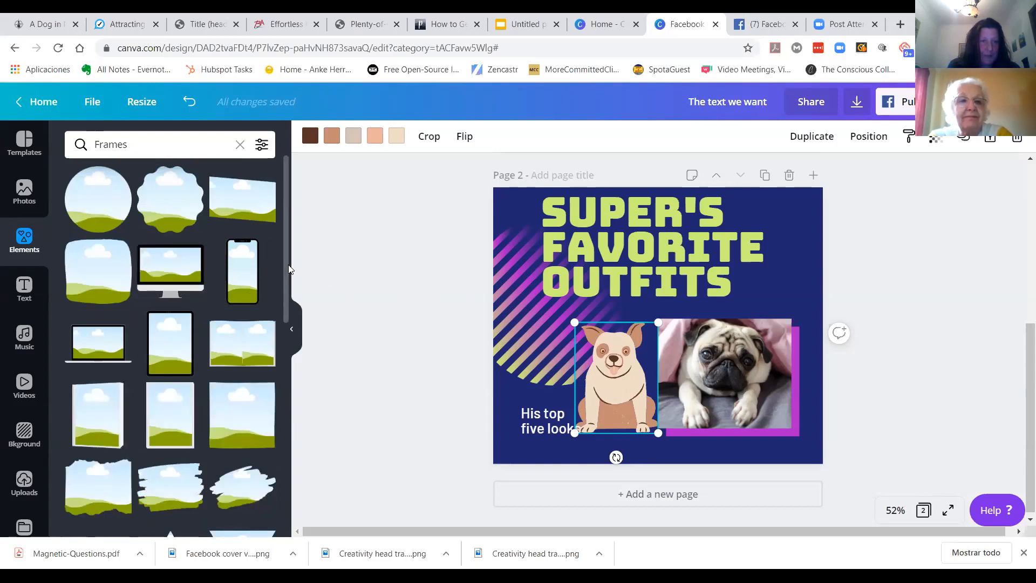
drag(287, 268, 294, 557)
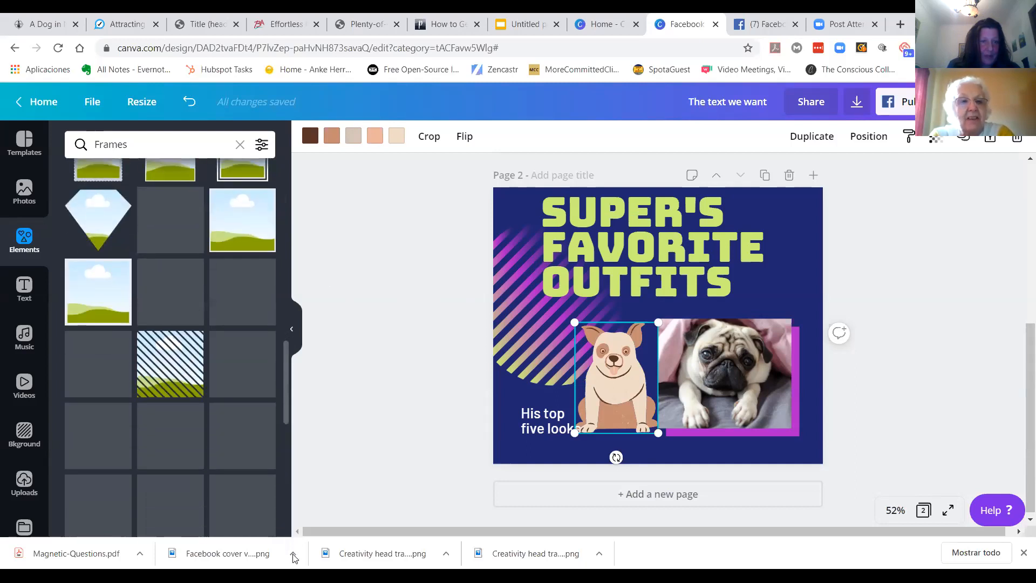
scroll(258, 385, down, 1)
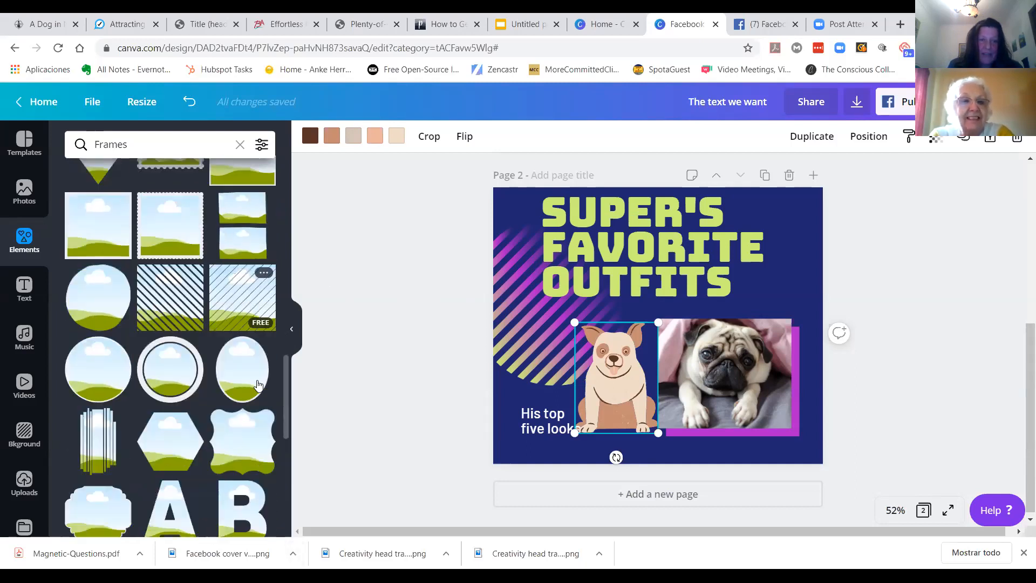
scroll(258, 384, down, 1)
scroll(258, 385, down, 10)
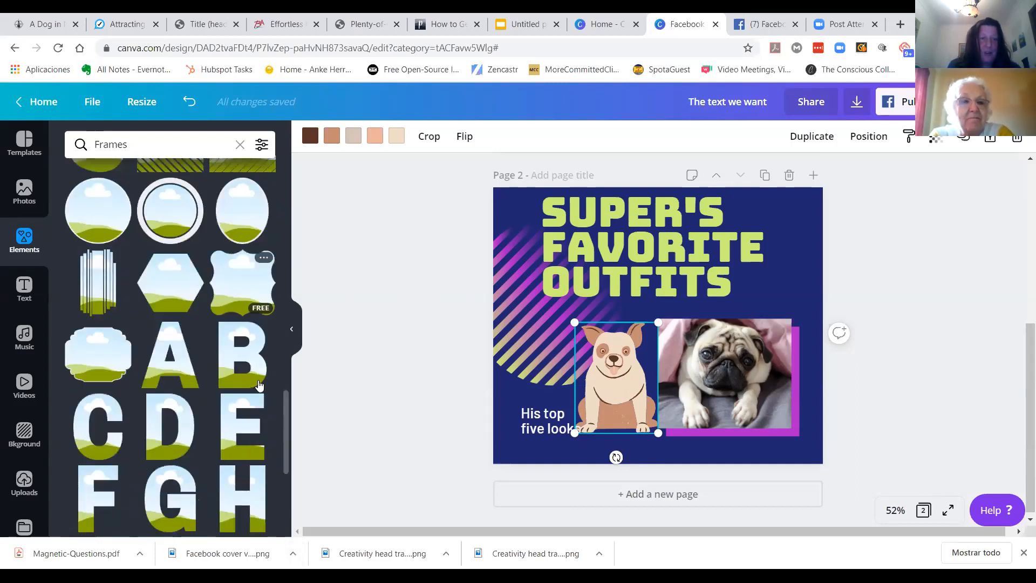
scroll(258, 383, down, 4)
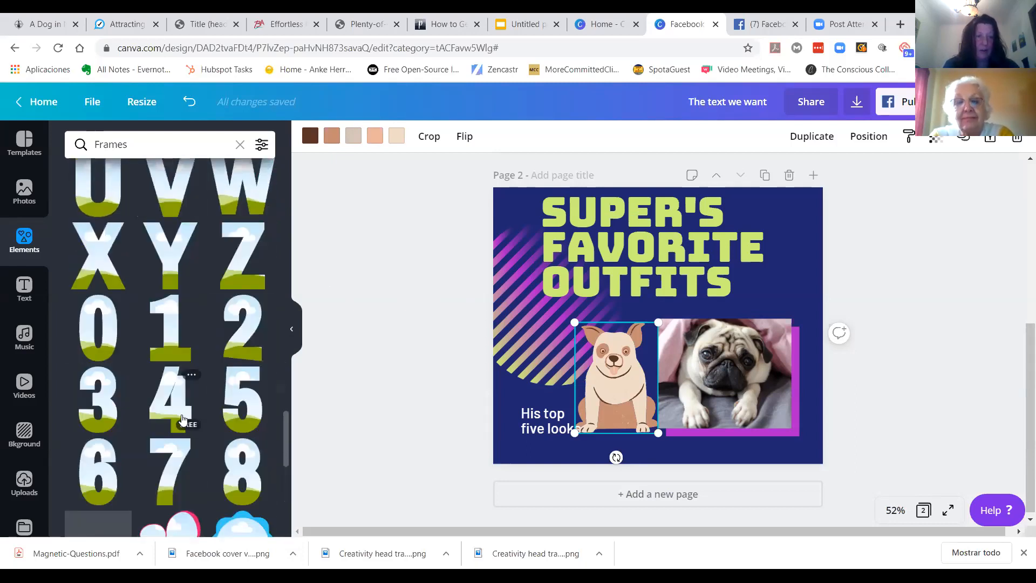
scroll(184, 413, down, 4)
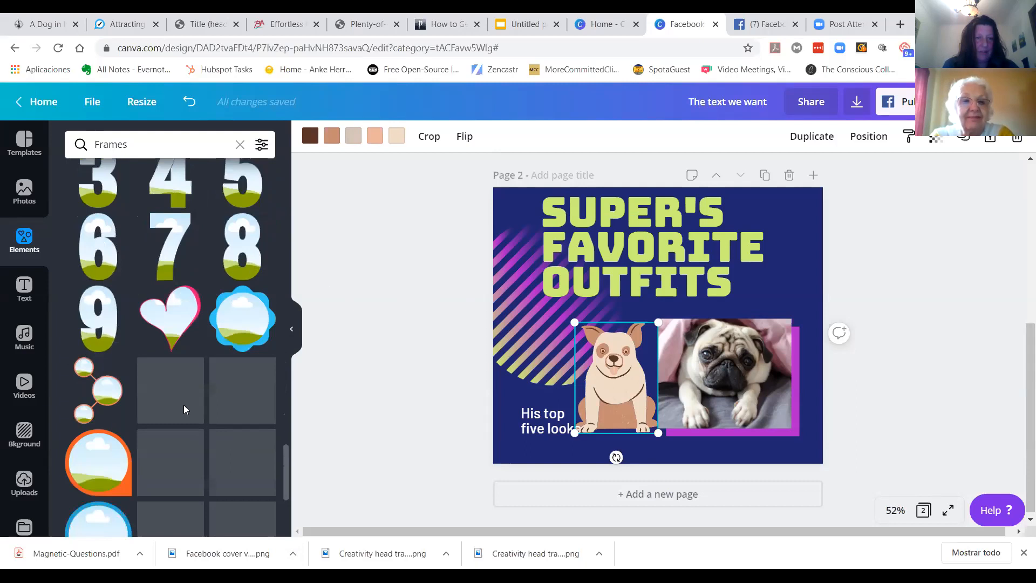
Step: Add the heart-shaped frame to the page and bring it to the front
click(172, 315)
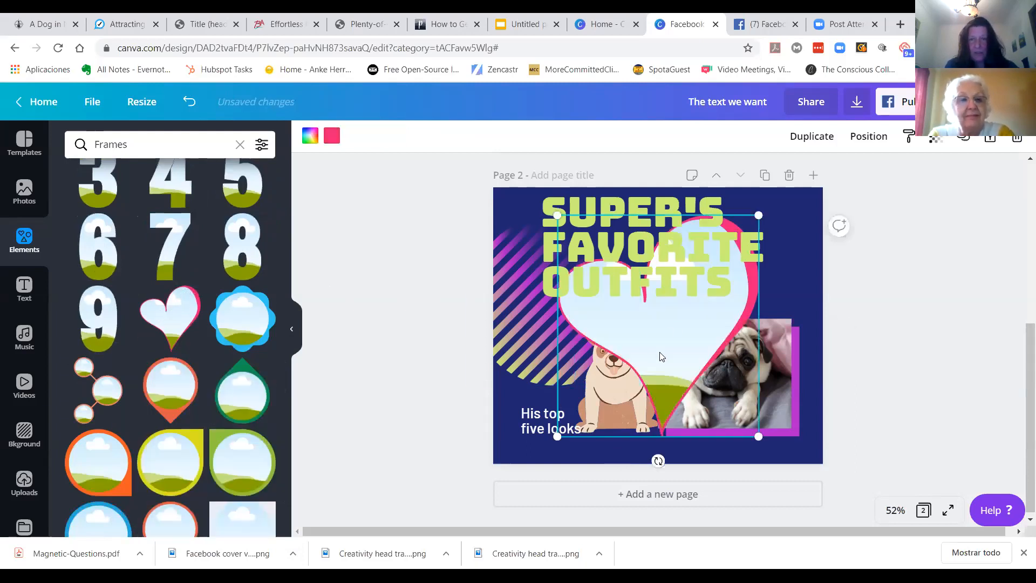
click(867, 136)
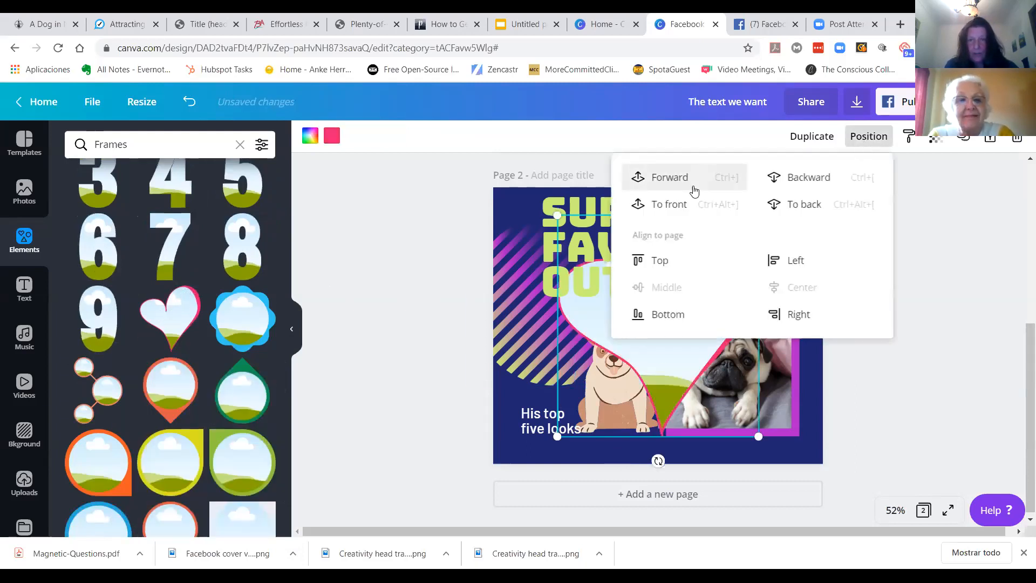
click(678, 205)
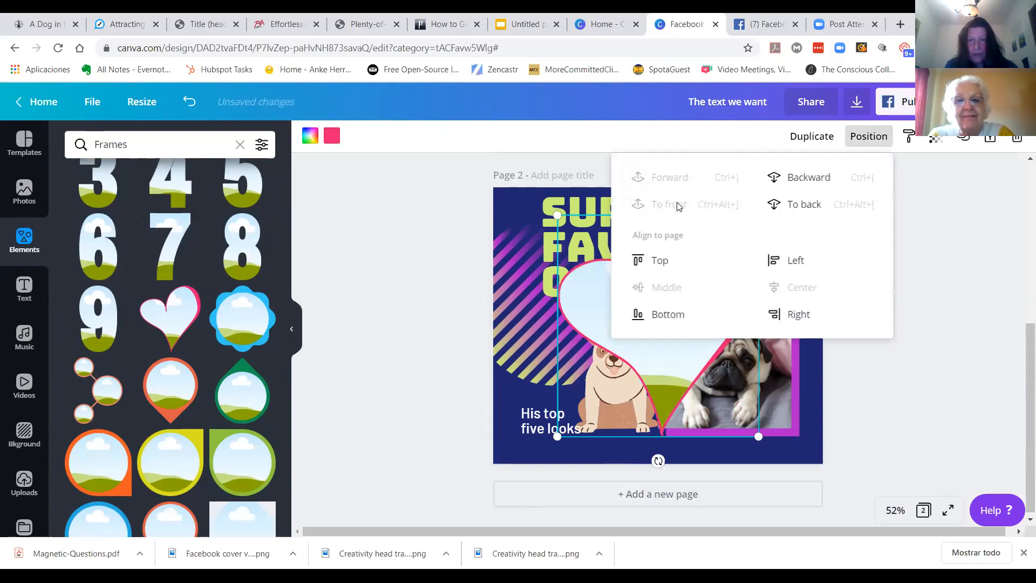
click(376, 290)
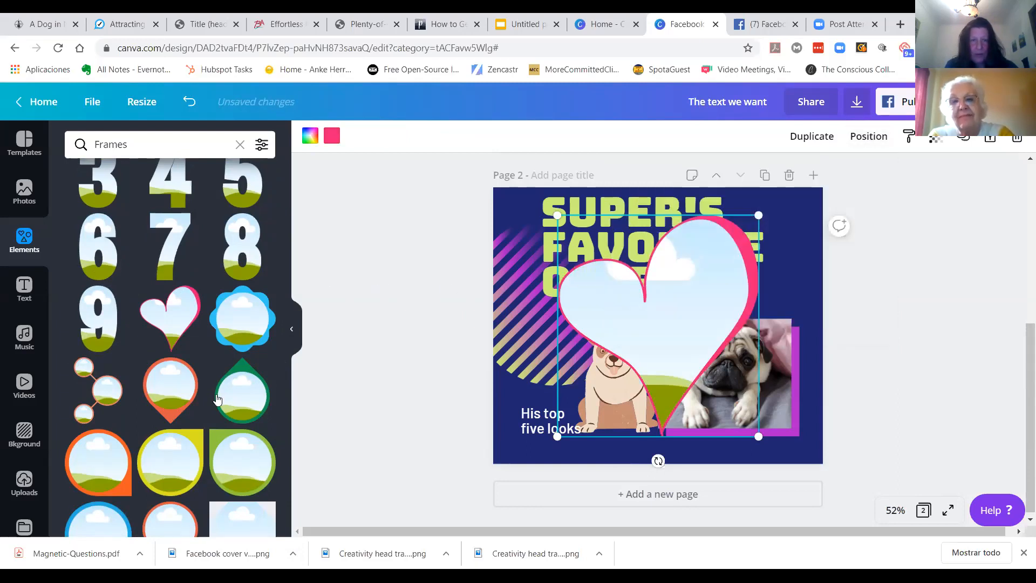
Step: Fill the heart frame with the uploaded portrait photo, adjust its crop, and move the frame slightly up and left
click(24, 482)
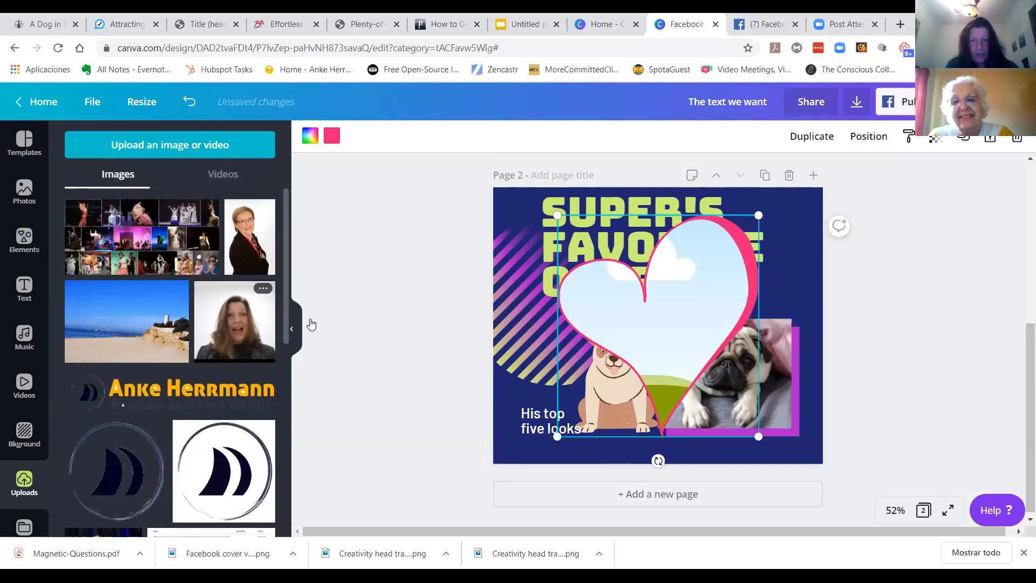
drag(312, 323, 680, 327)
double_click(680, 327)
drag(704, 287, 800, 201)
click(337, 137)
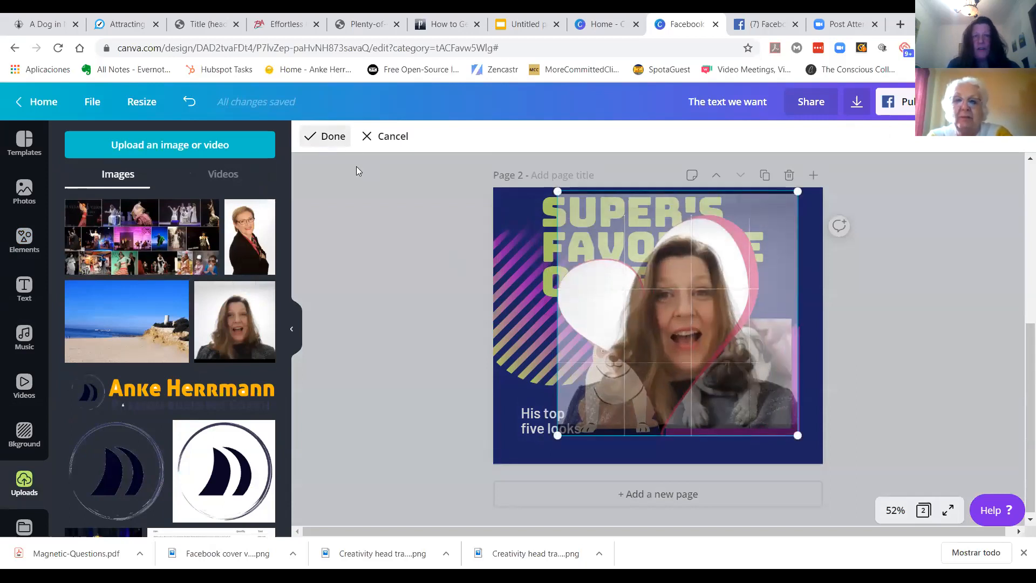
drag(690, 306, 647, 290)
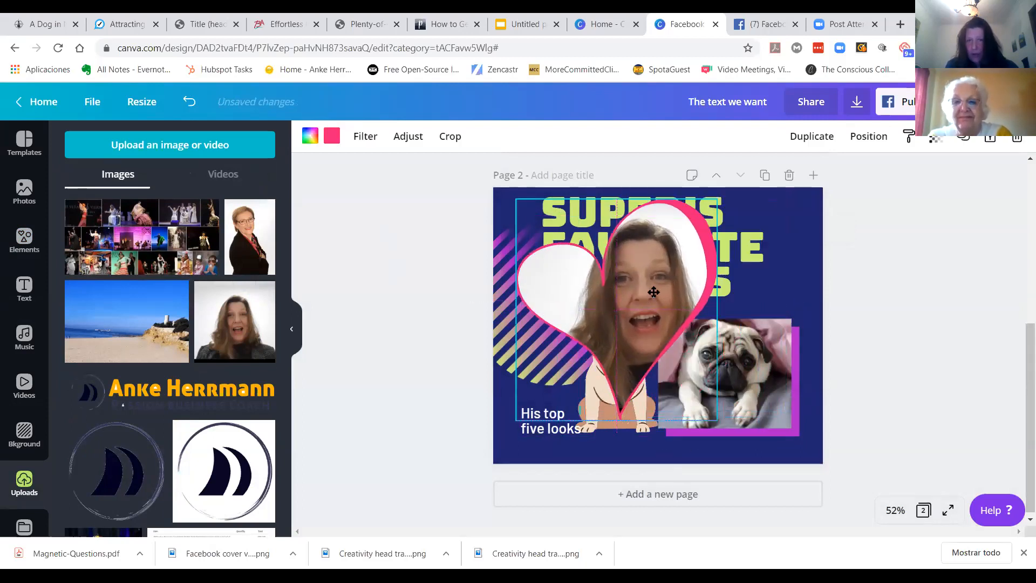
click(400, 247)
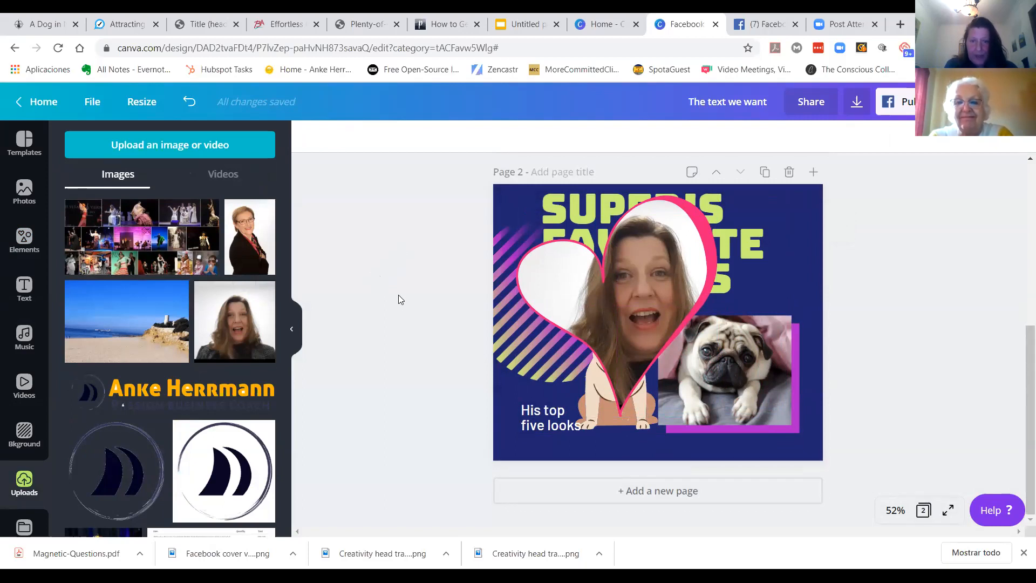
Step: Browse the frames, element categories and creativity photos in the side panels
click(642, 277)
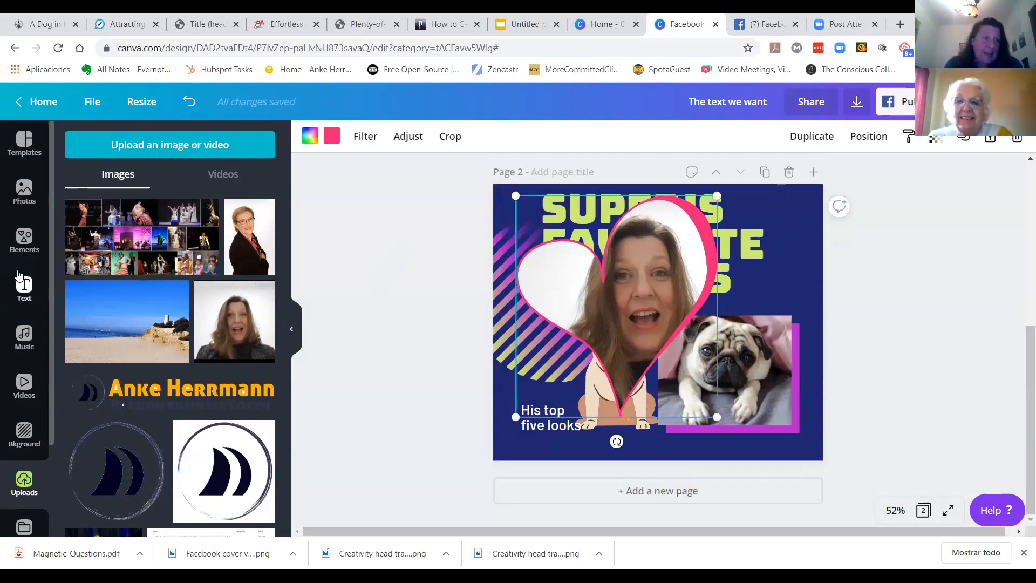
click(25, 240)
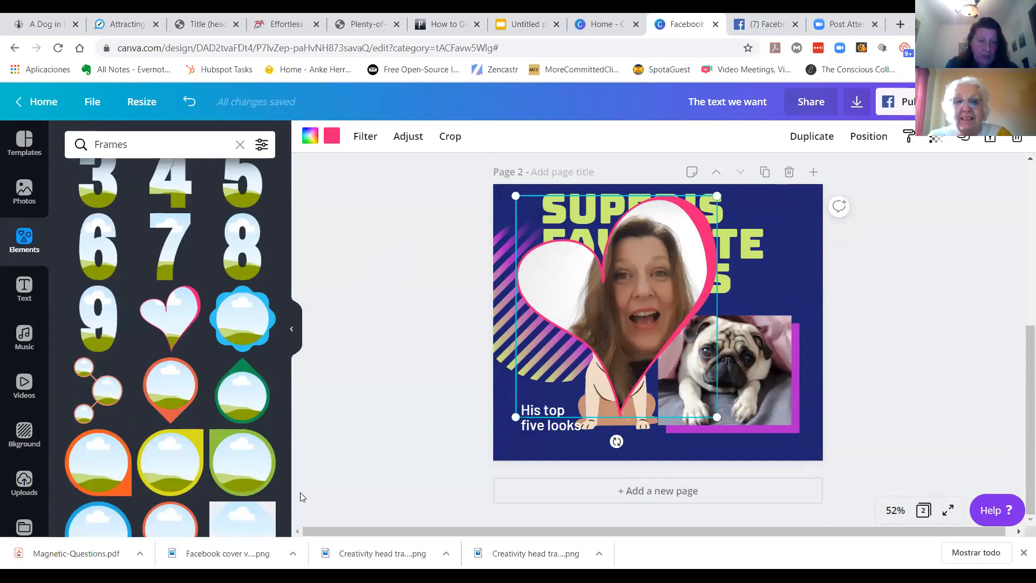
drag(295, 452, 316, 176)
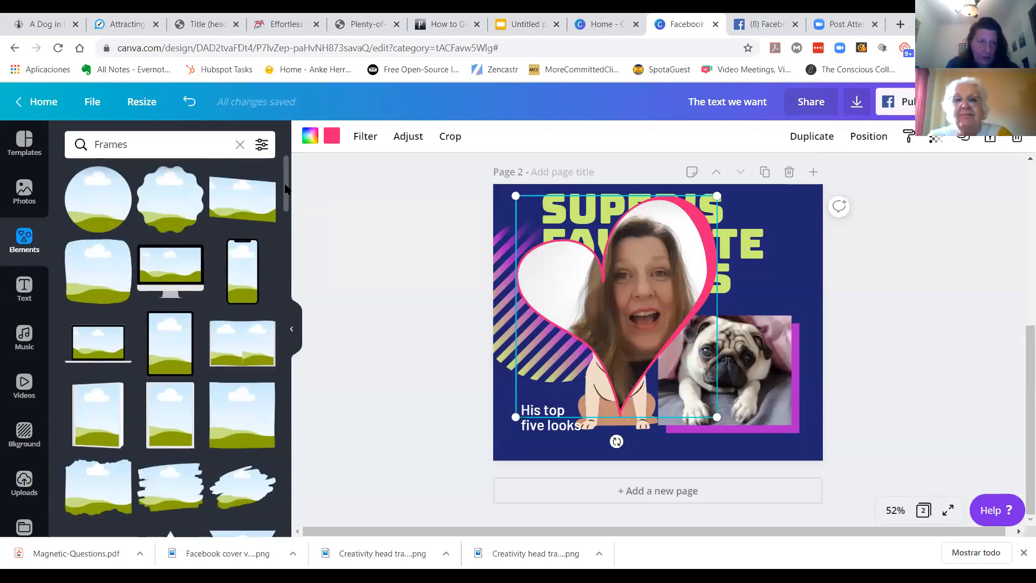
drag(284, 185, 288, 309)
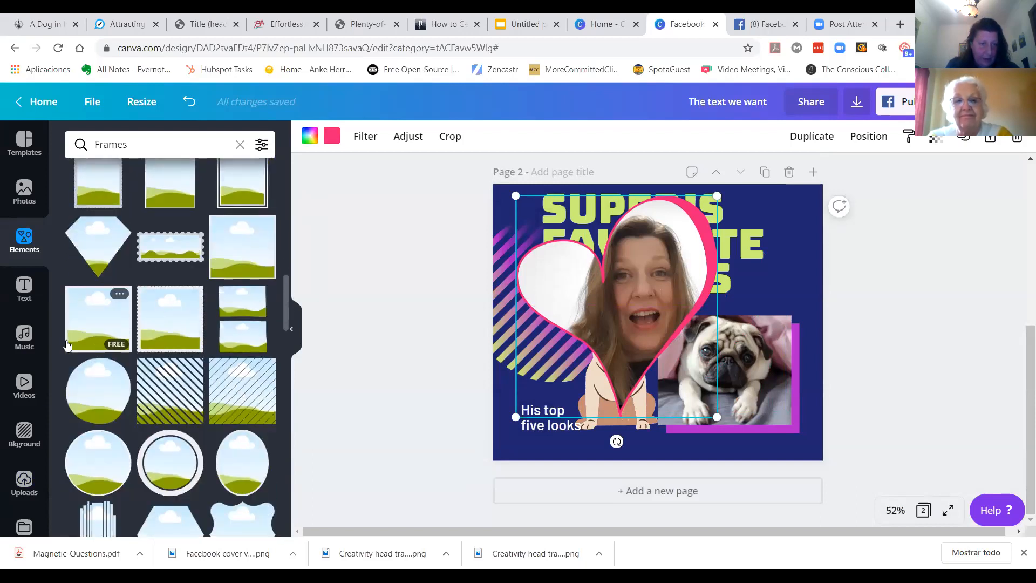
drag(286, 315, 290, 528)
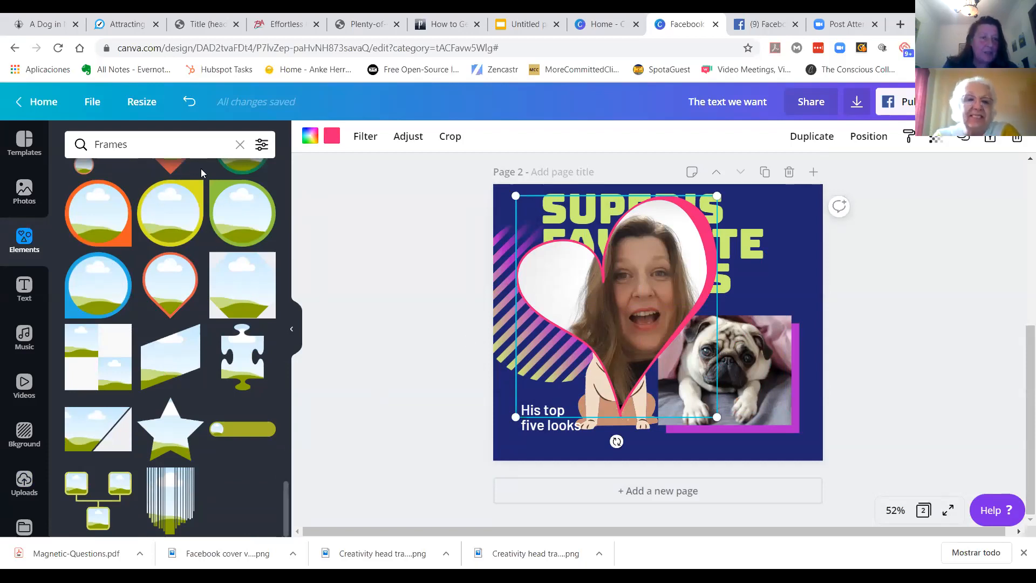
click(239, 145)
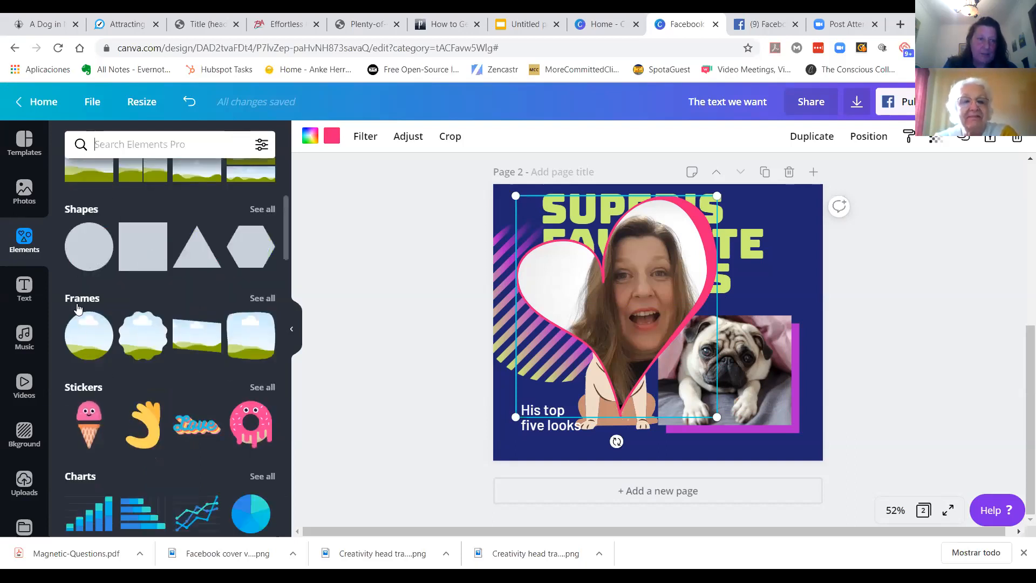
drag(286, 224, 286, 192)
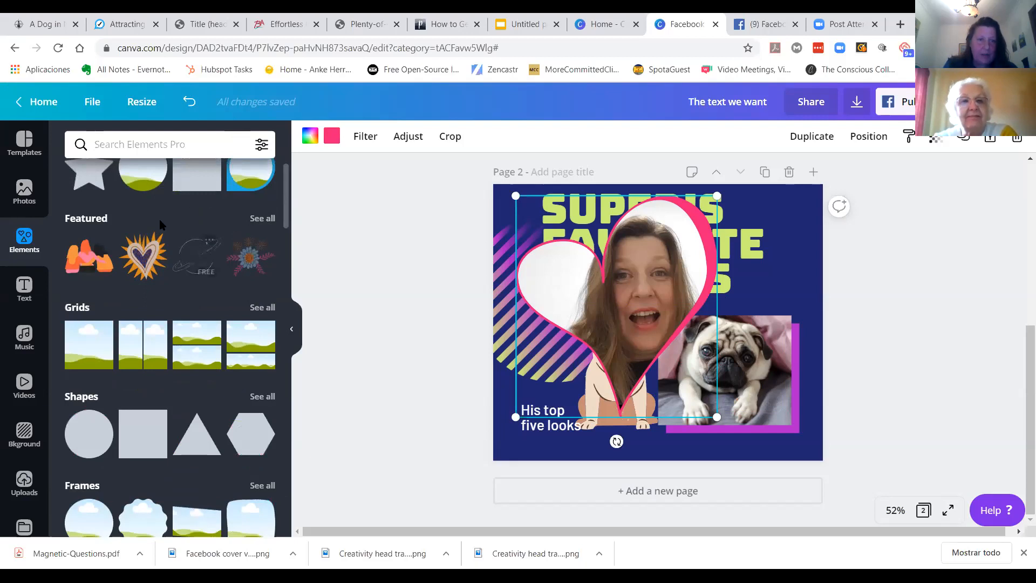
scroll(166, 240, down, 3)
scroll(216, 226, up, 5)
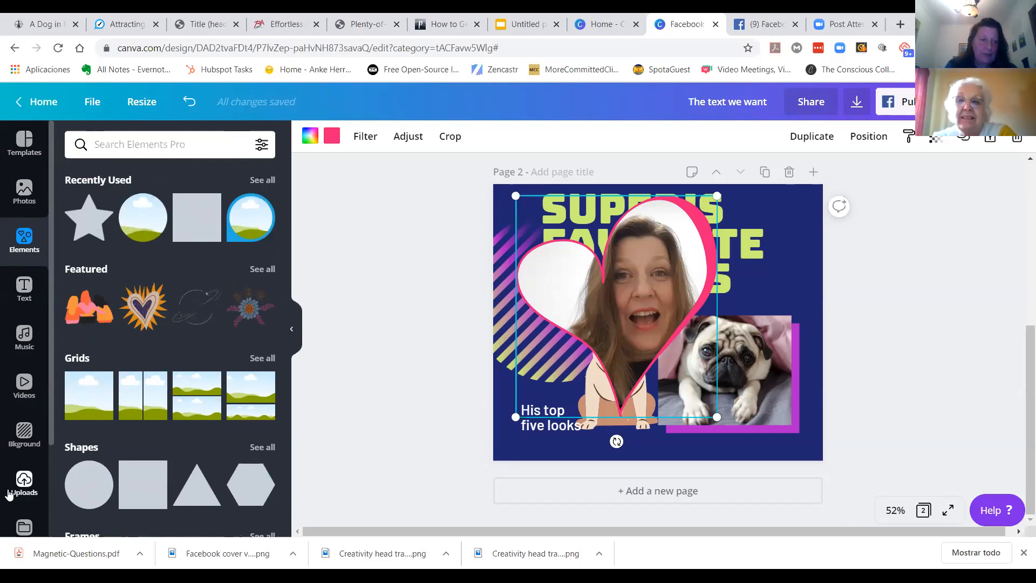
scroll(51, 400, down, 2)
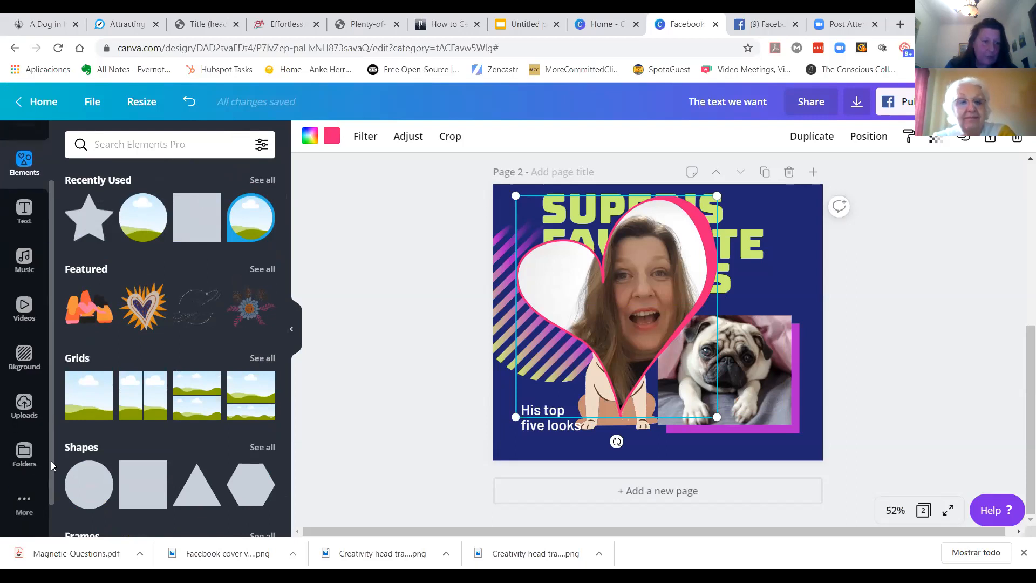
scroll(52, 411, up, 2)
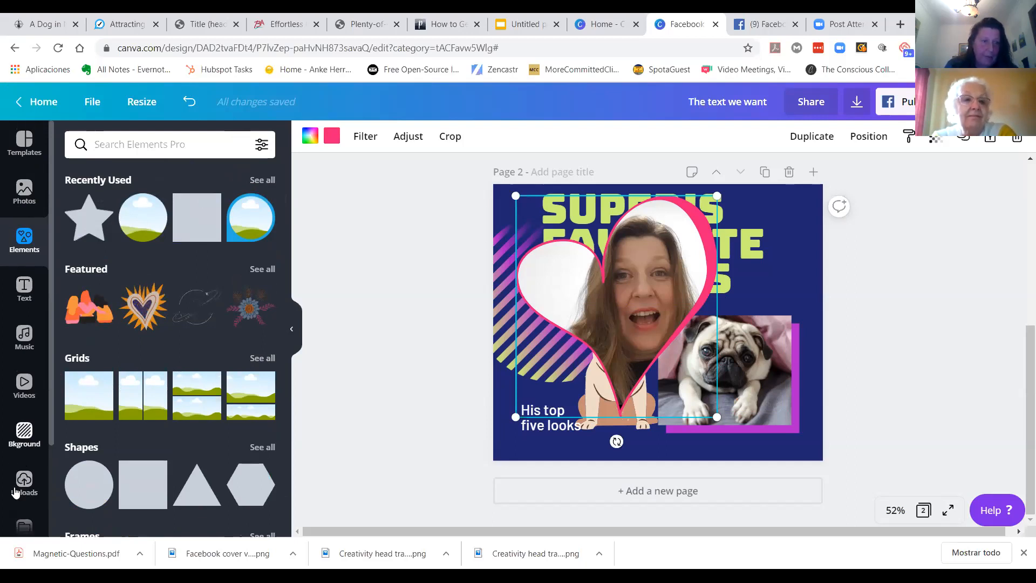
click(24, 191)
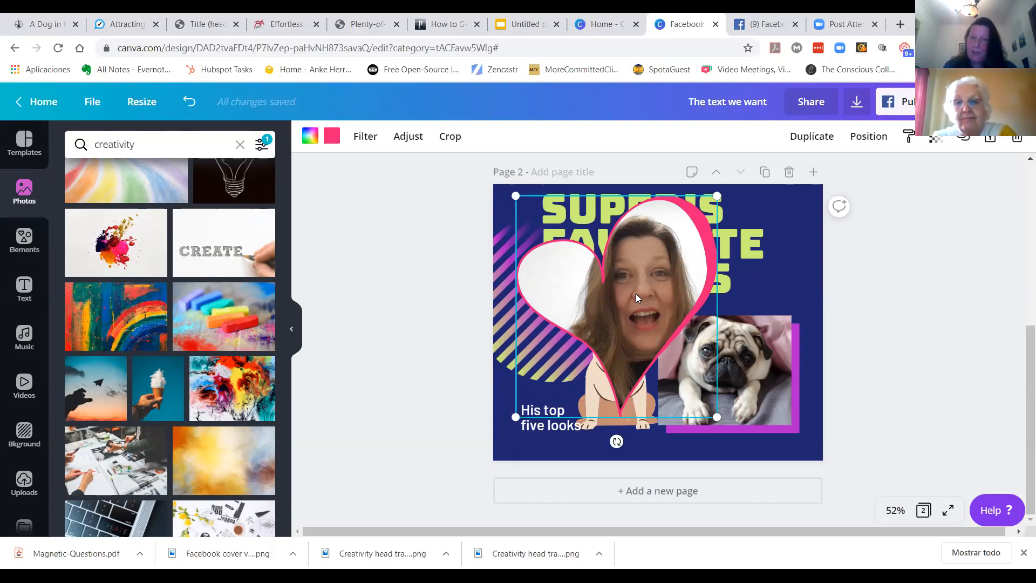
click(779, 355)
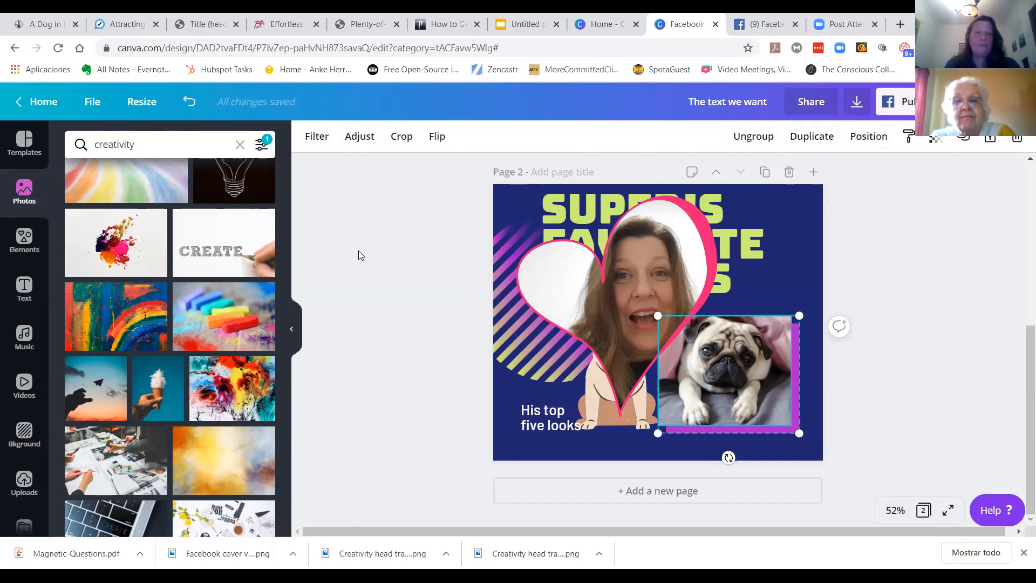
Step: Set the line height of the 'His top five looks' text to 1.2
click(556, 426)
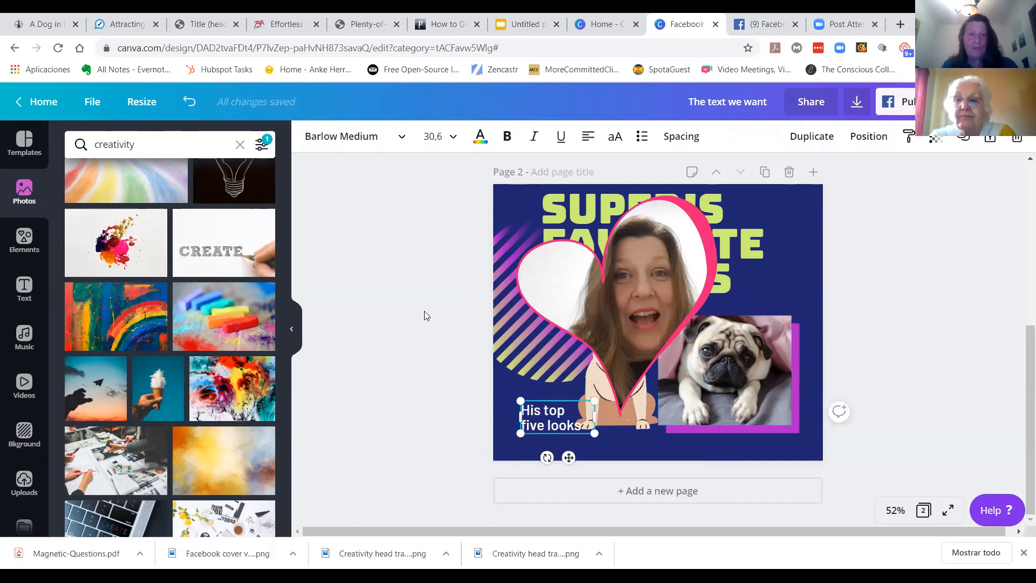
click(688, 138)
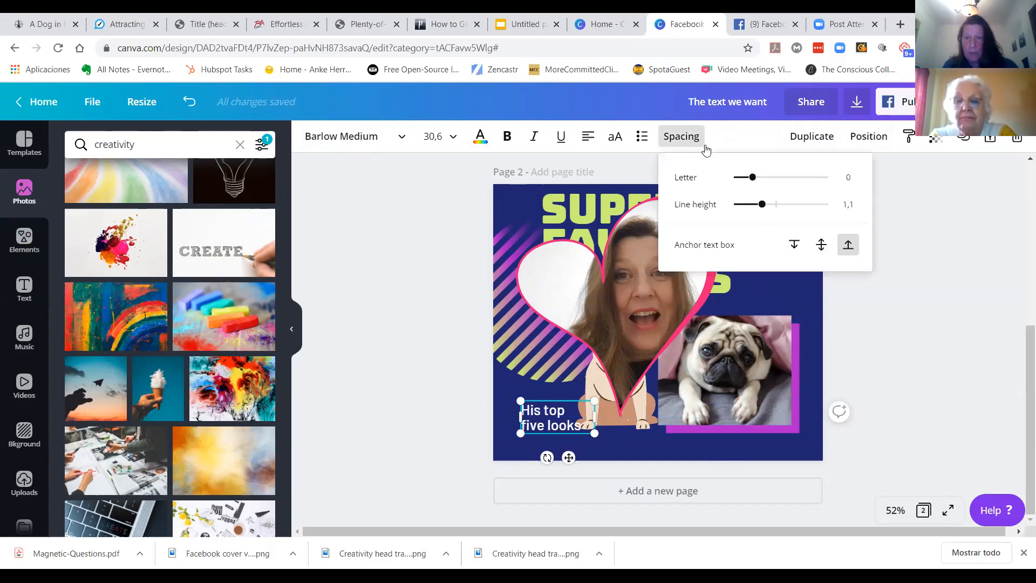
mouse_move(753, 178)
mouse_down()
mouse_move(777, 179)
mouse_move(751, 178)
mouse_up()
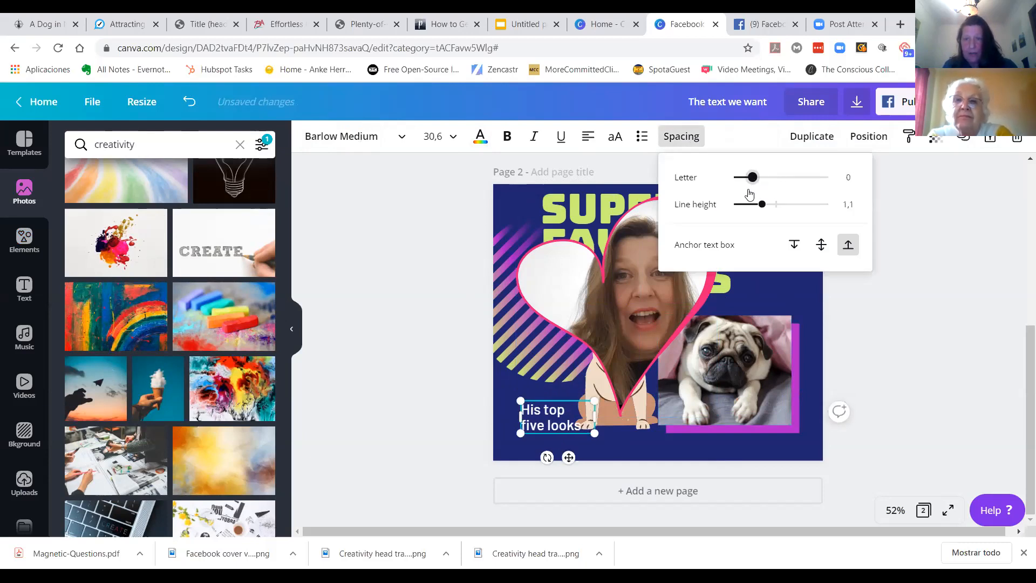
mouse_move(762, 205)
mouse_down()
mouse_move(776, 207)
mouse_move(767, 205)
mouse_up()
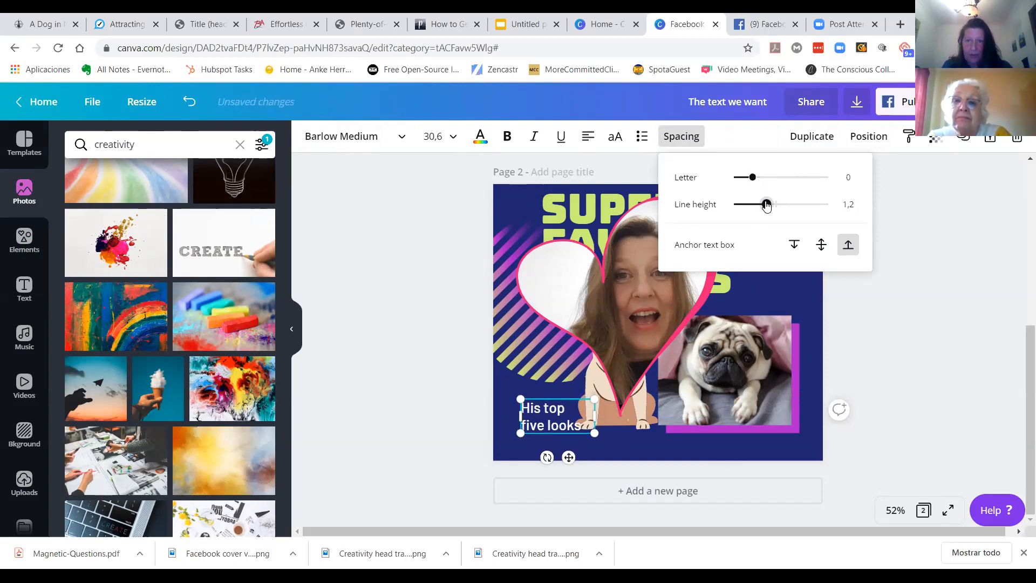
Step: Convert the 'His top five looks' text to uppercase and format it as a bulleted list
click(616, 136)
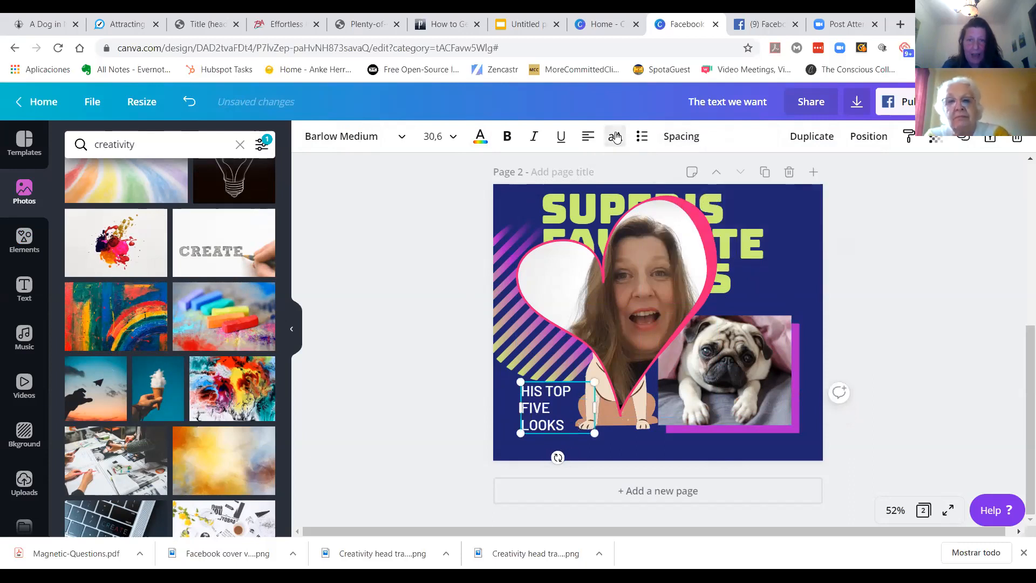
click(642, 137)
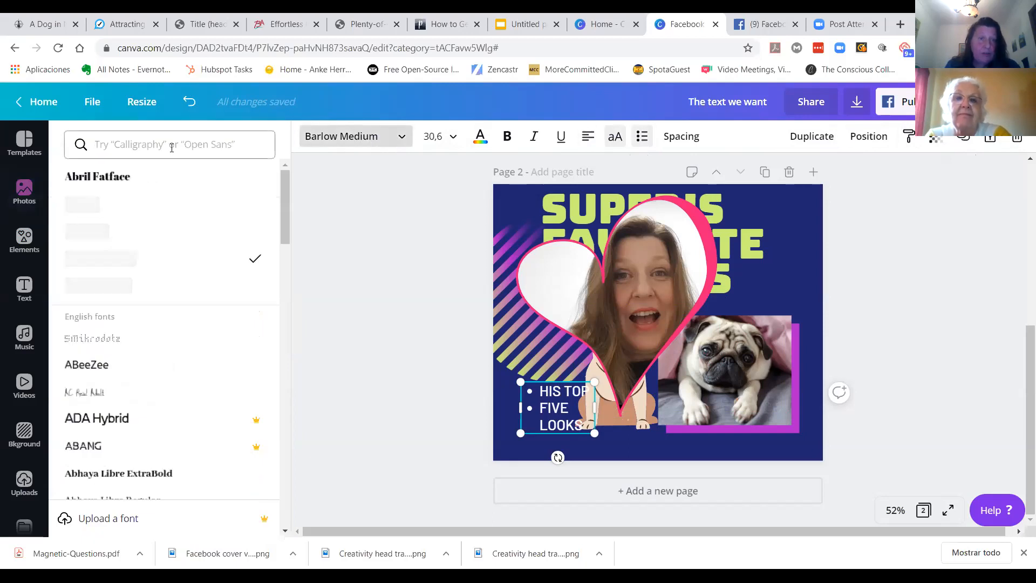
Step: Browse the font list available for the selected heading text
scroll(129, 306, down, 5)
scroll(128, 306, down, 8)
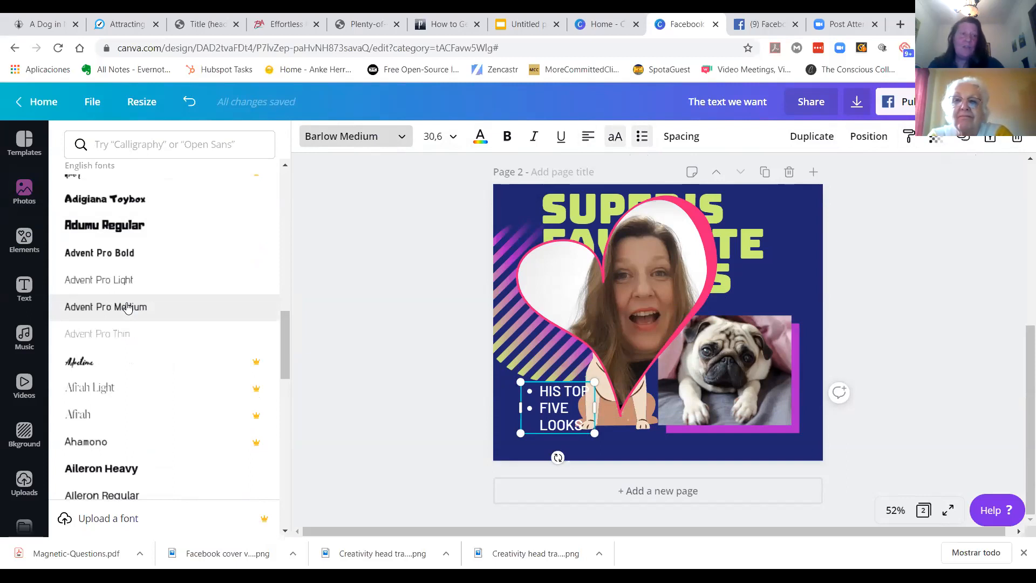
drag(286, 329, 288, 467)
scroll(290, 468, down, 8)
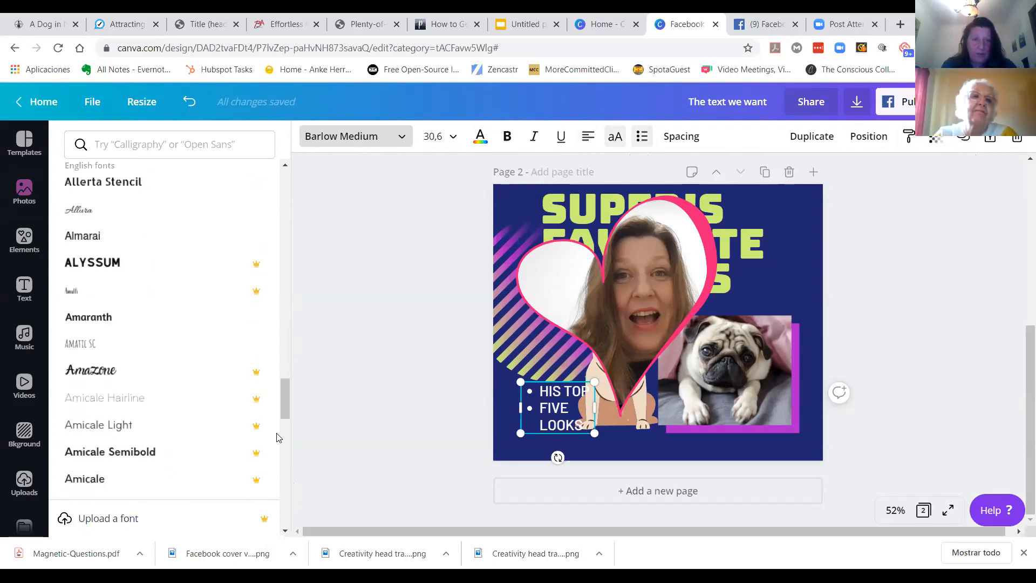
scroll(280, 461, down, 6)
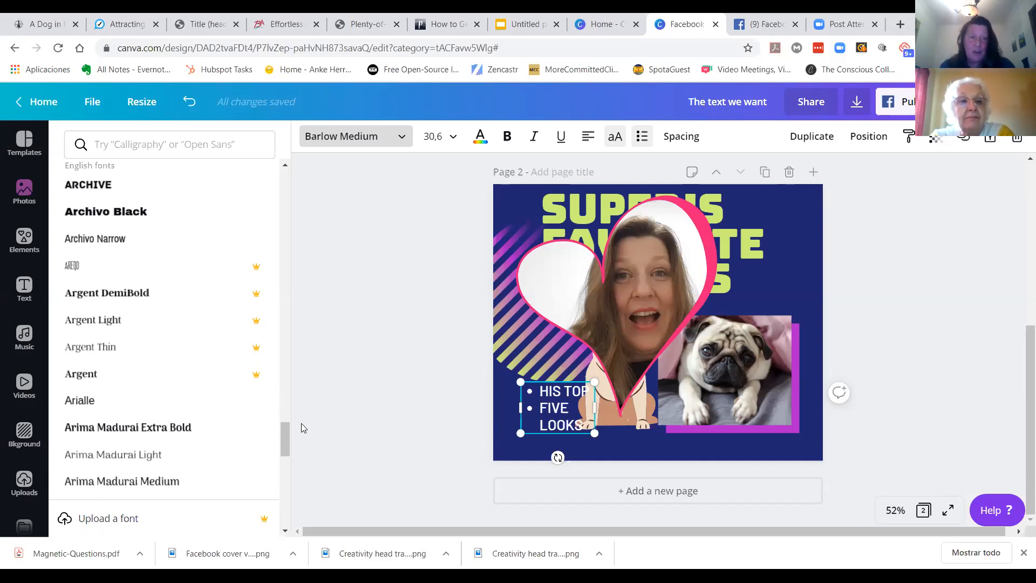
drag(288, 437, 283, 193)
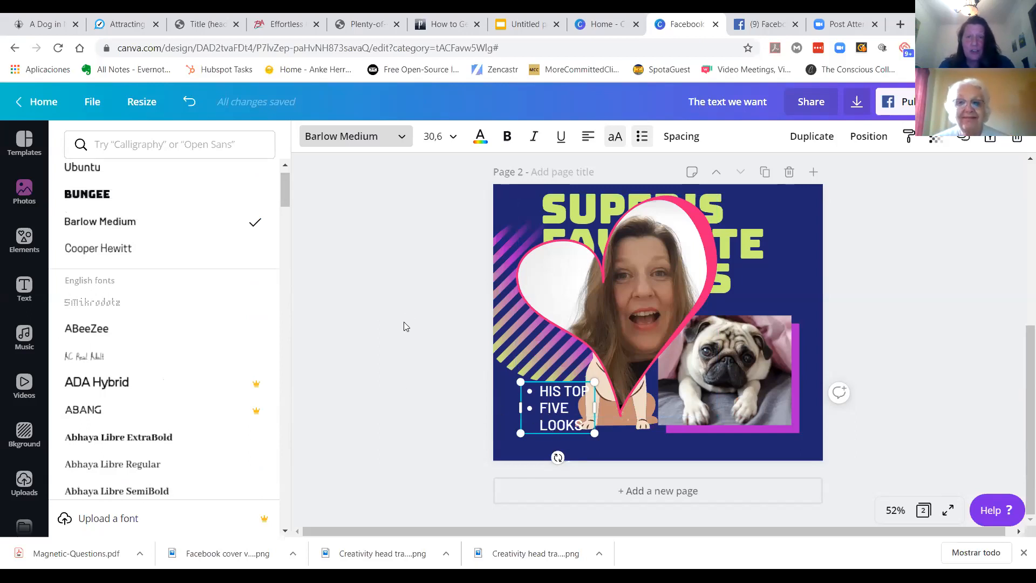
click(381, 305)
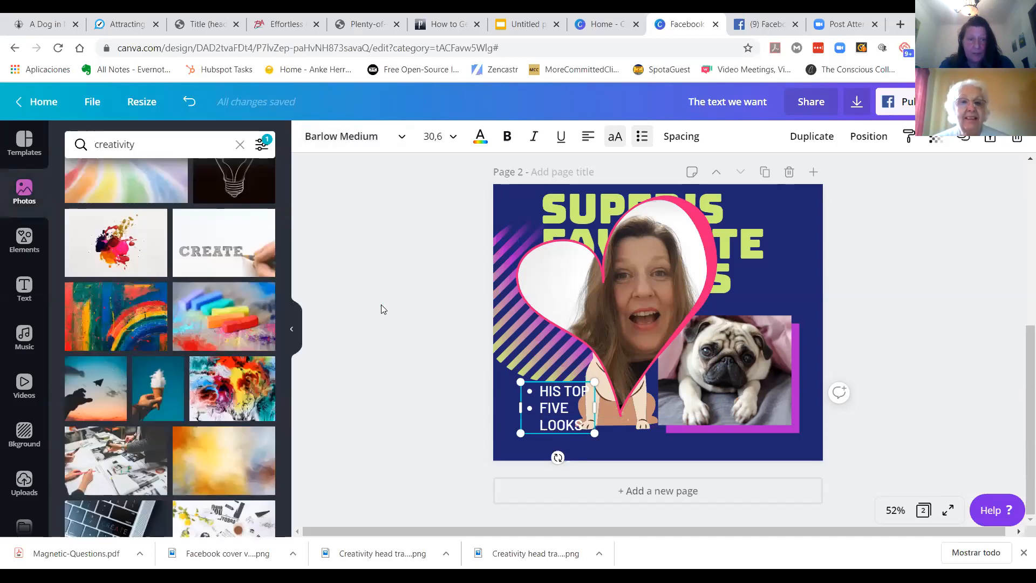
click(399, 302)
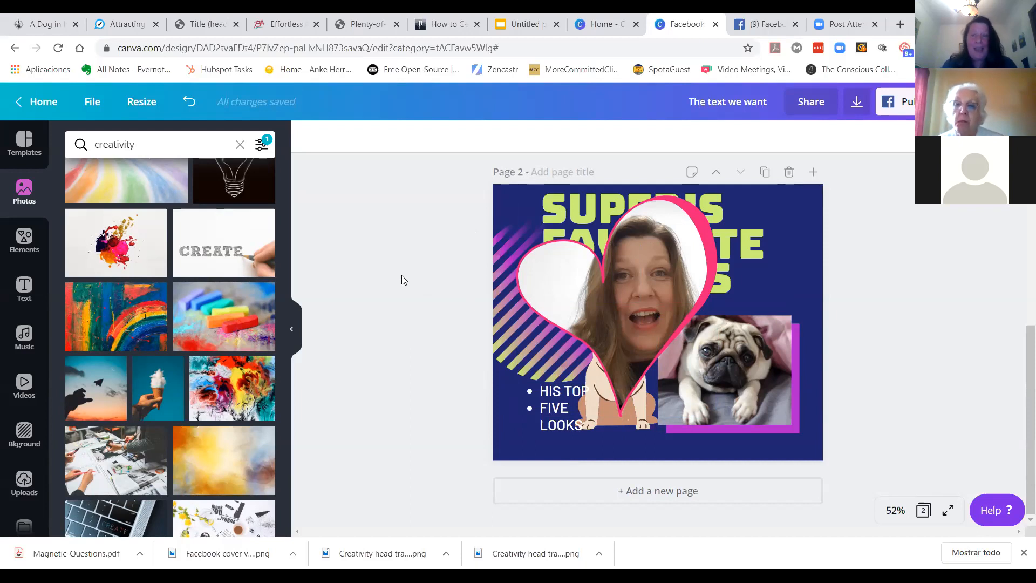
Step: Resize the design to the Facebook Cover format (820 × 312 px)
click(141, 105)
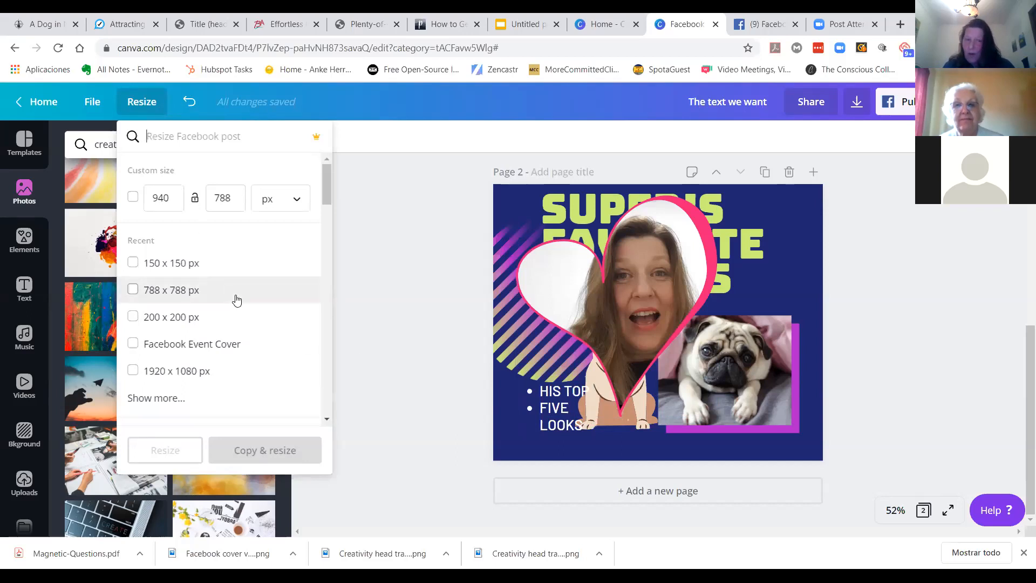
scroll(232, 302, down, 5)
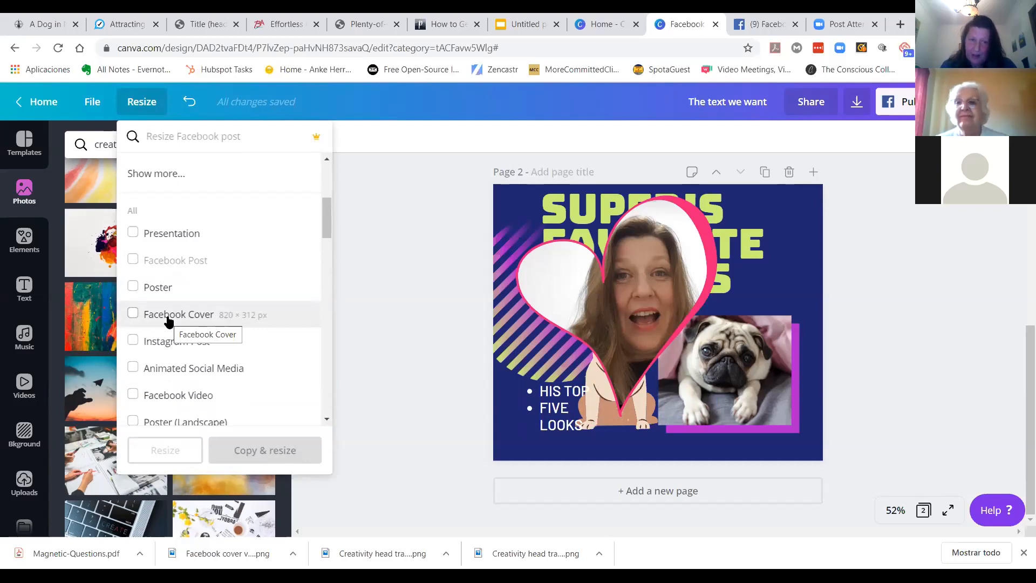
click(167, 319)
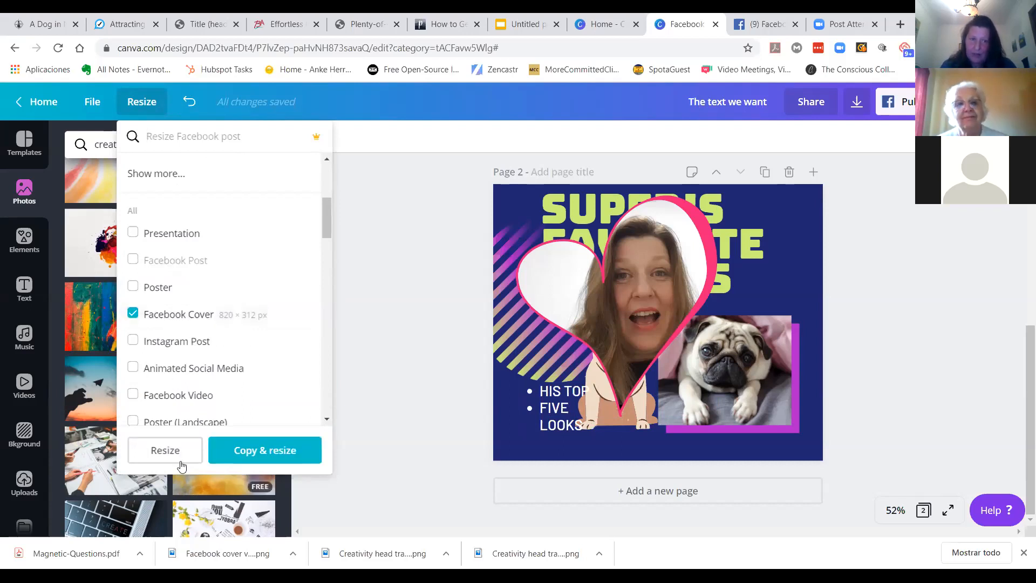
click(167, 452)
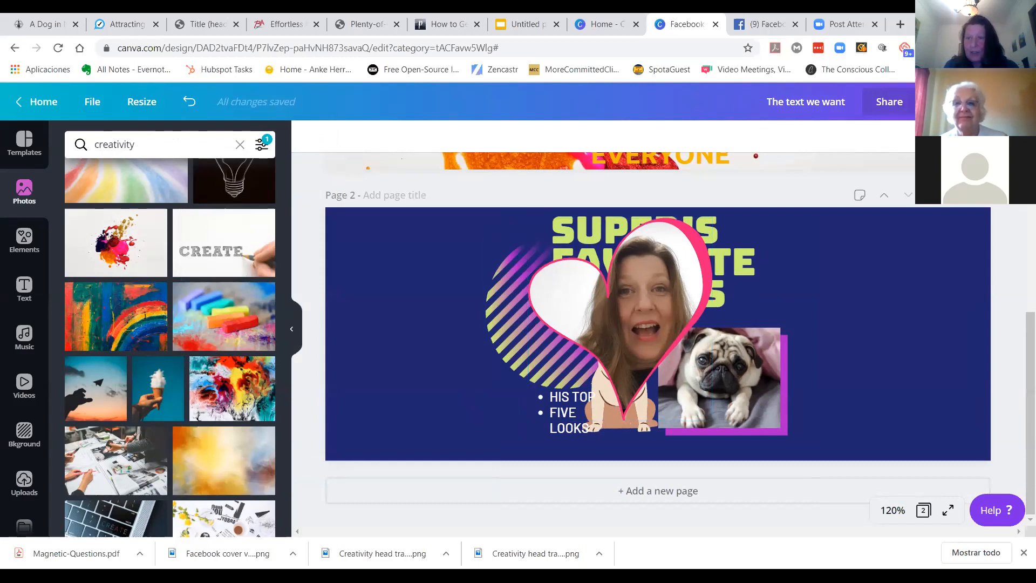
Step: Open the download options and review the available file types
click(950, 102)
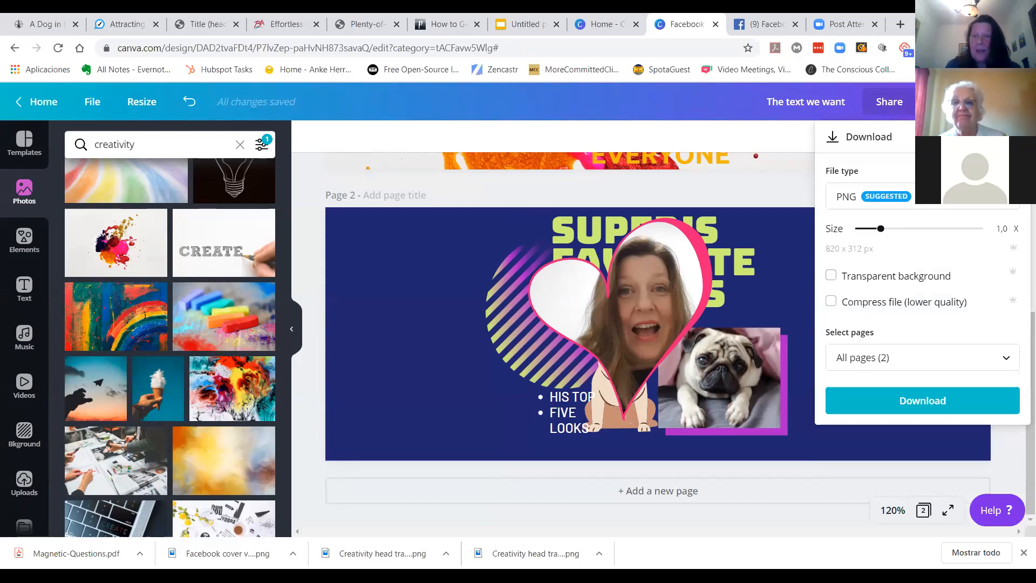
click(845, 199)
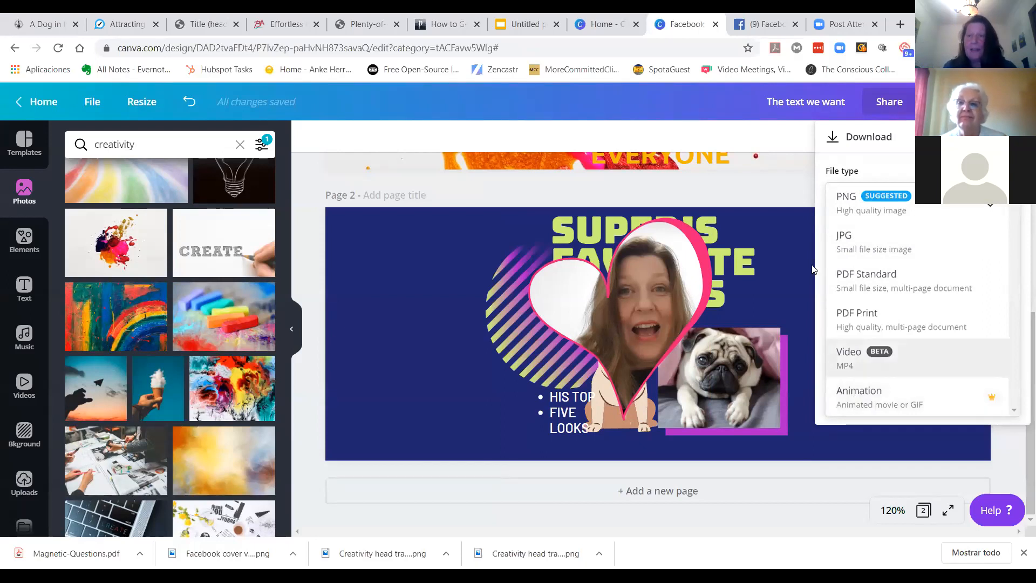
click(781, 189)
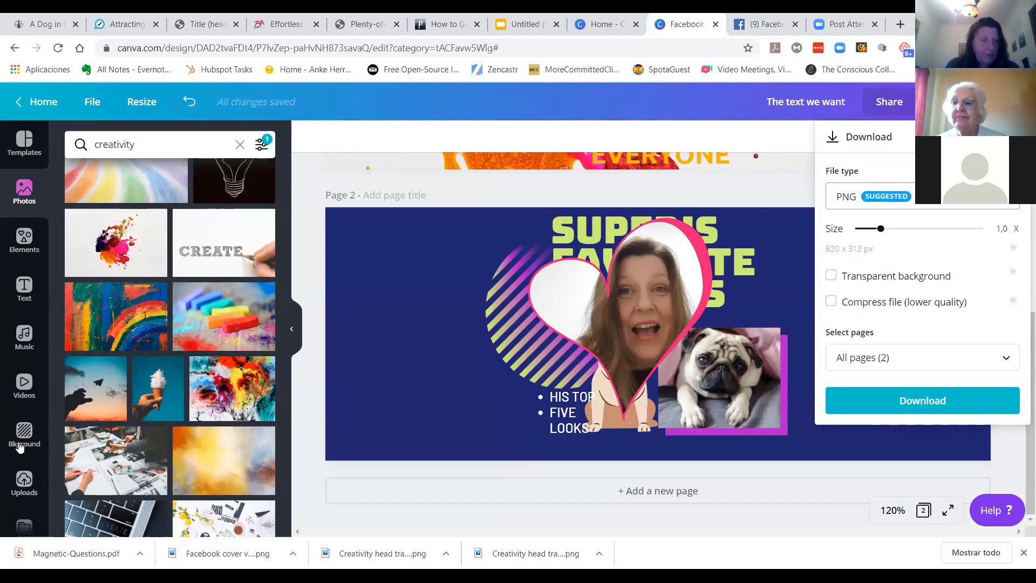
scroll(24, 348, down, 2)
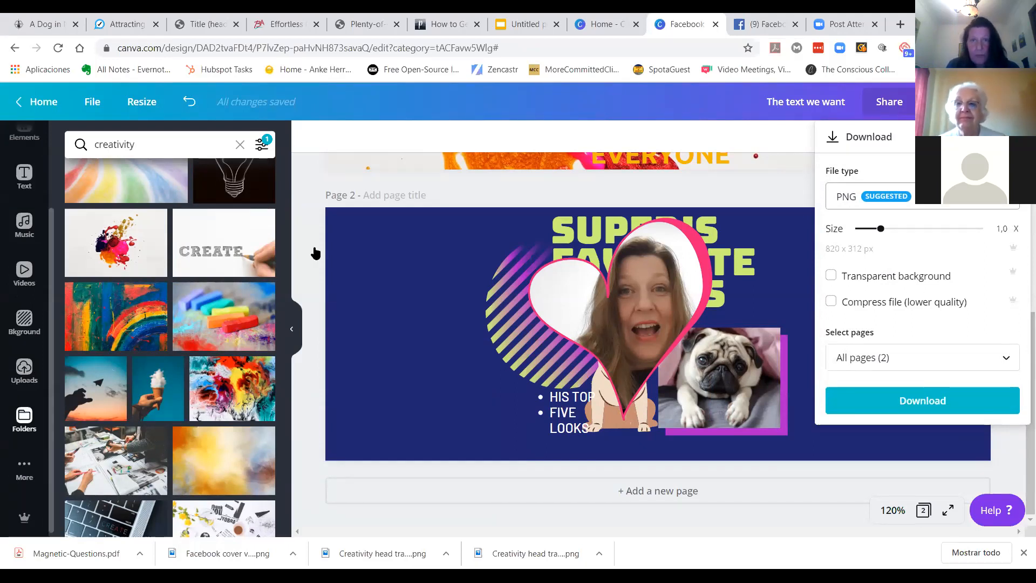
Step: Open the Brand Kit from the Canva home page and inspect the first brand colour
click(600, 24)
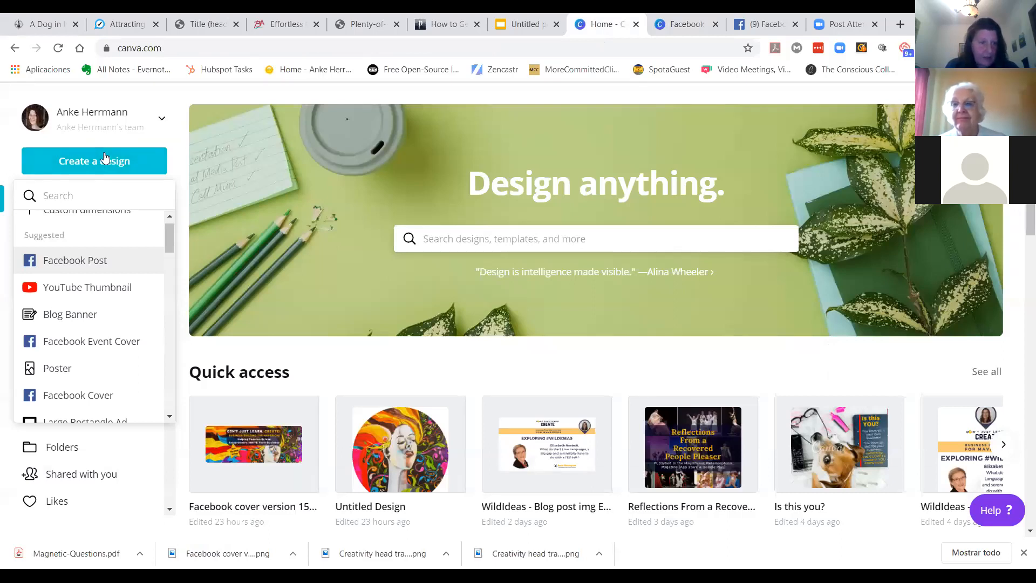
click(85, 197)
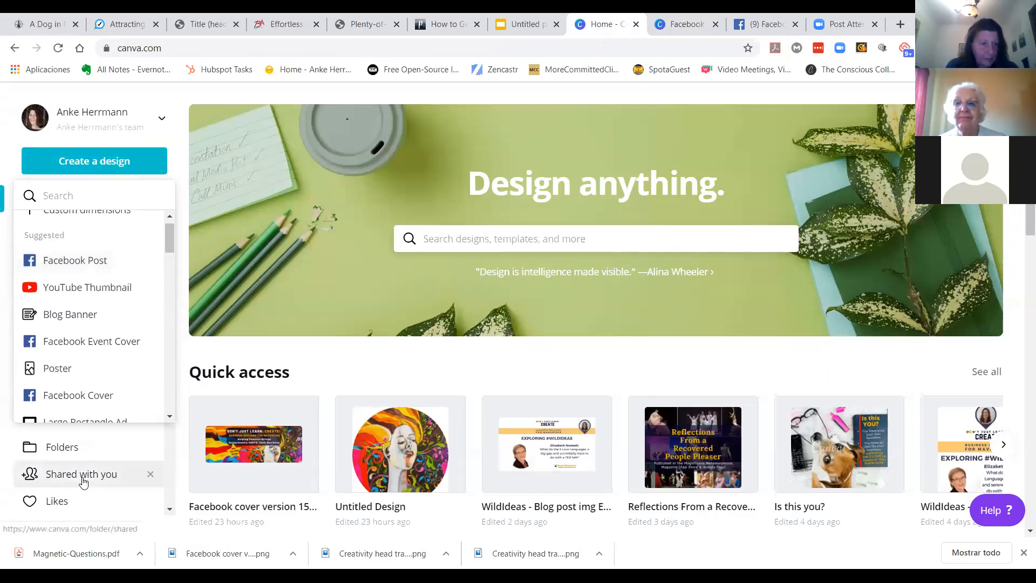
click(220, 268)
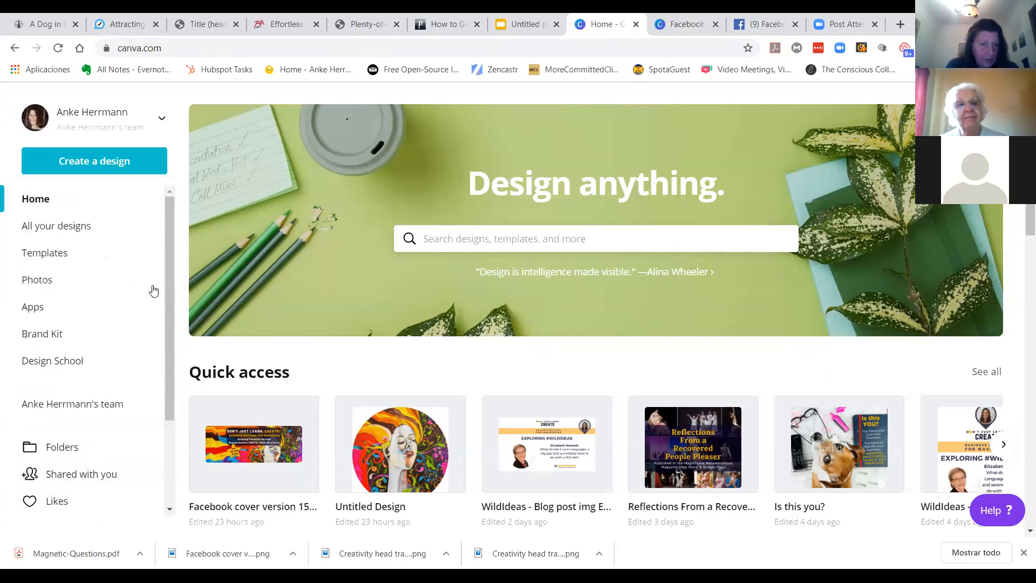
click(47, 333)
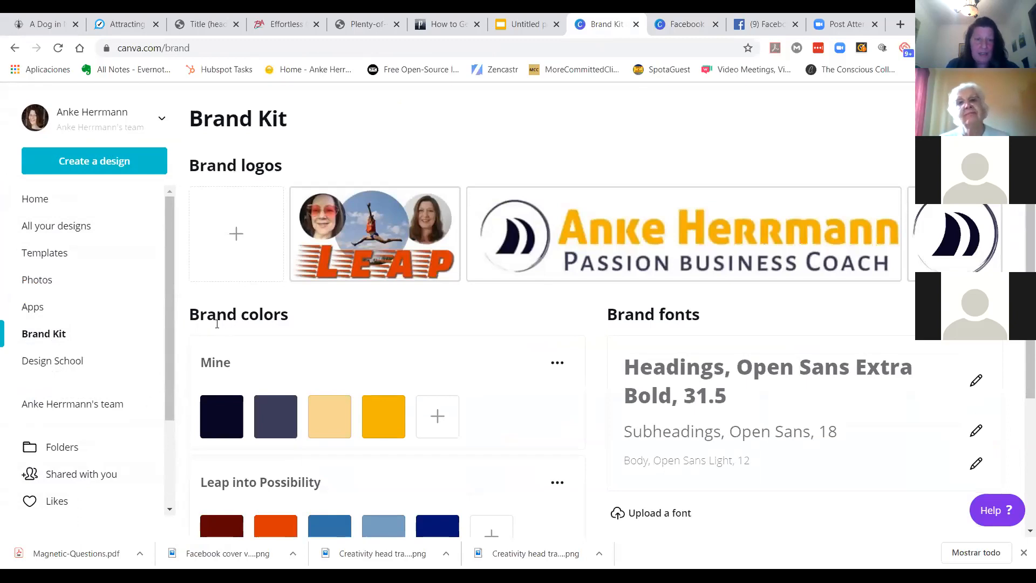
scroll(246, 339, down, 2)
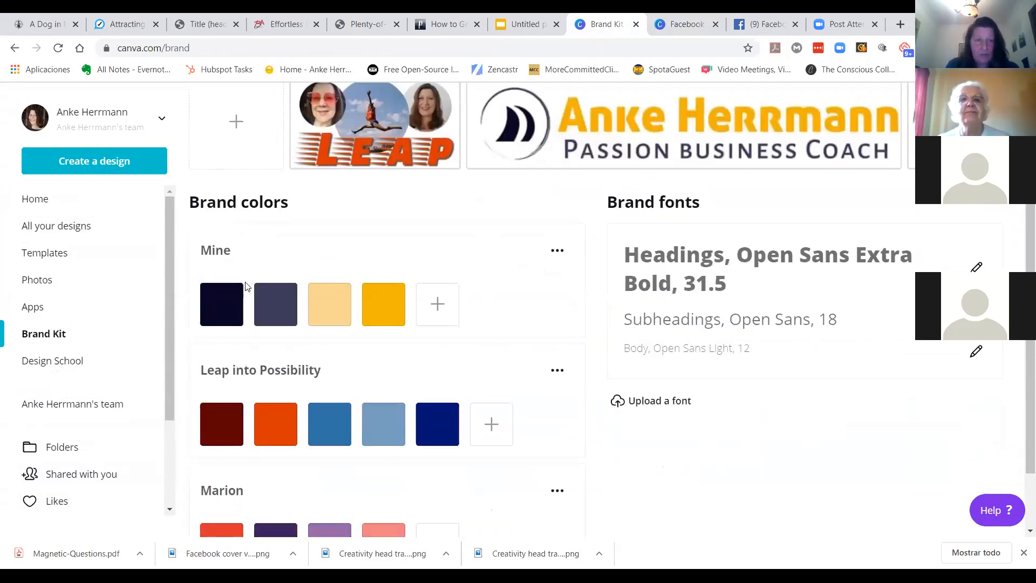
click(225, 302)
click(310, 460)
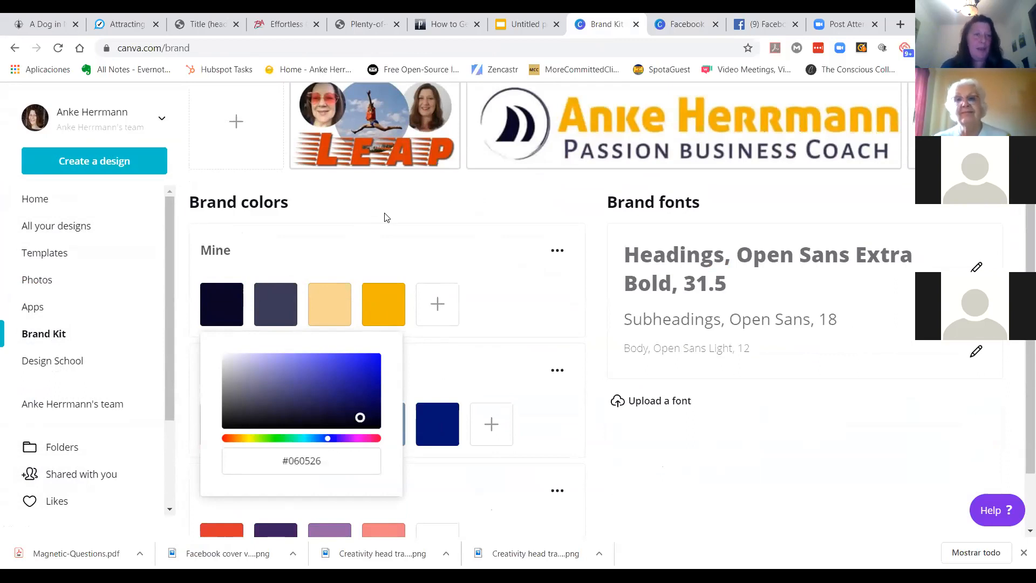
Step: Return to the design, open the Photos panel and view the sharing options
click(684, 24)
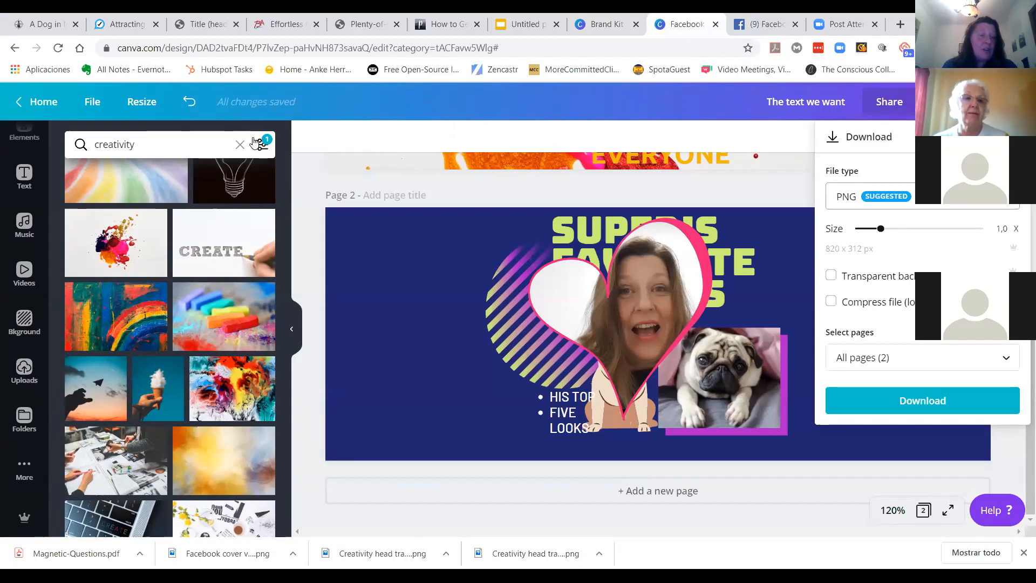
scroll(24, 242, up, 3)
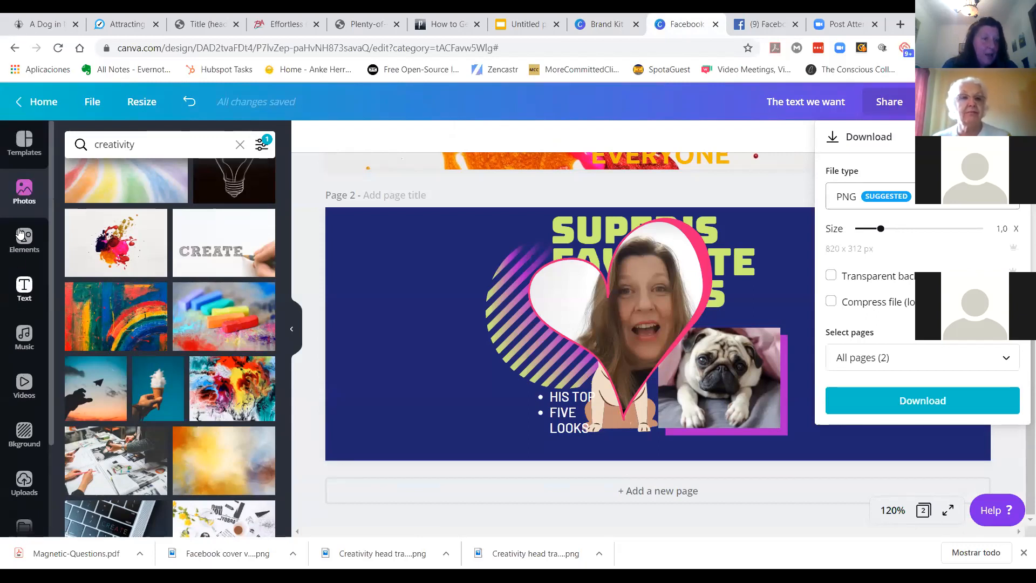
click(21, 193)
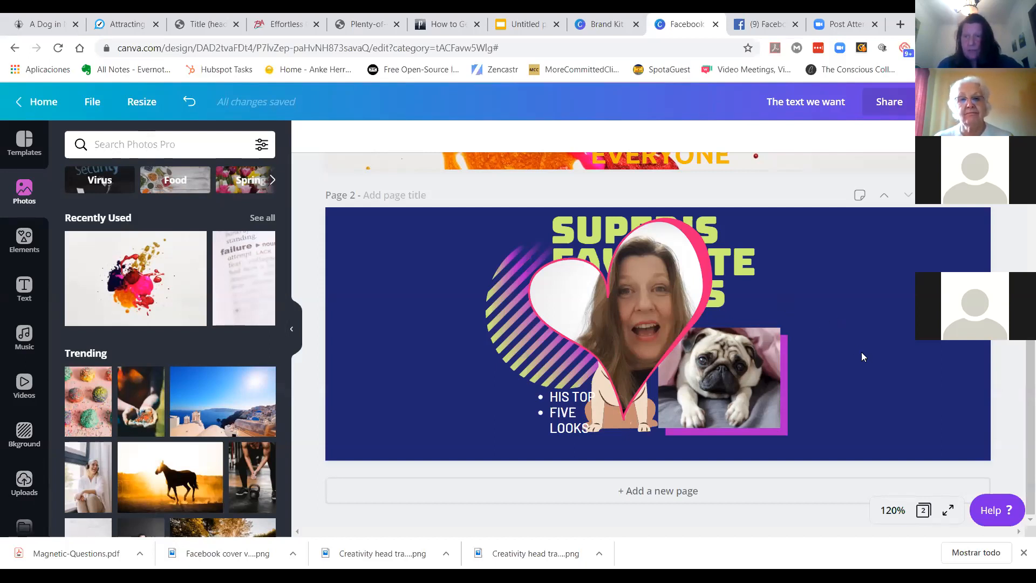
click(883, 108)
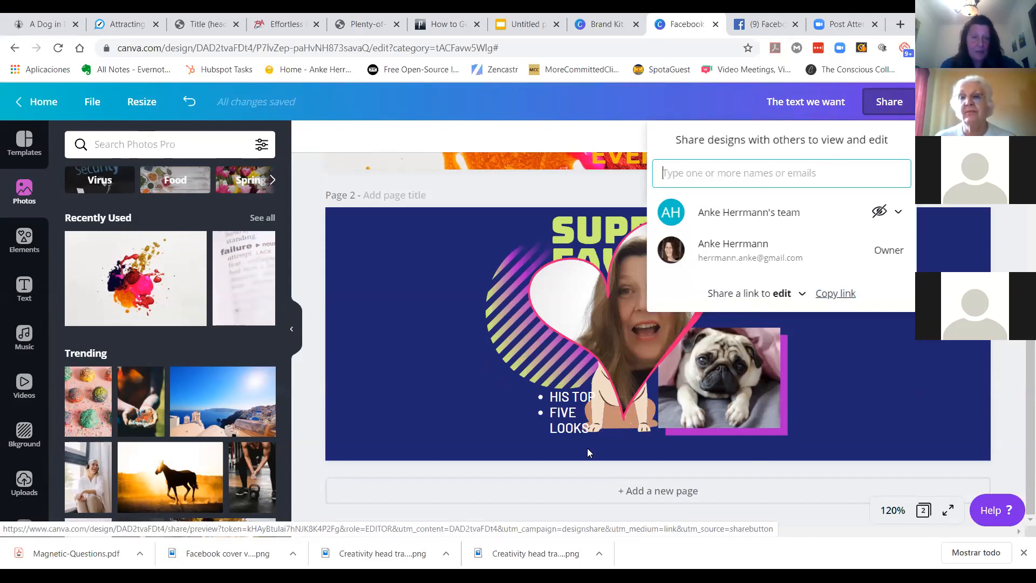
click(552, 98)
Step: Open the 'Shared with you' folder on the Canva home page
click(604, 23)
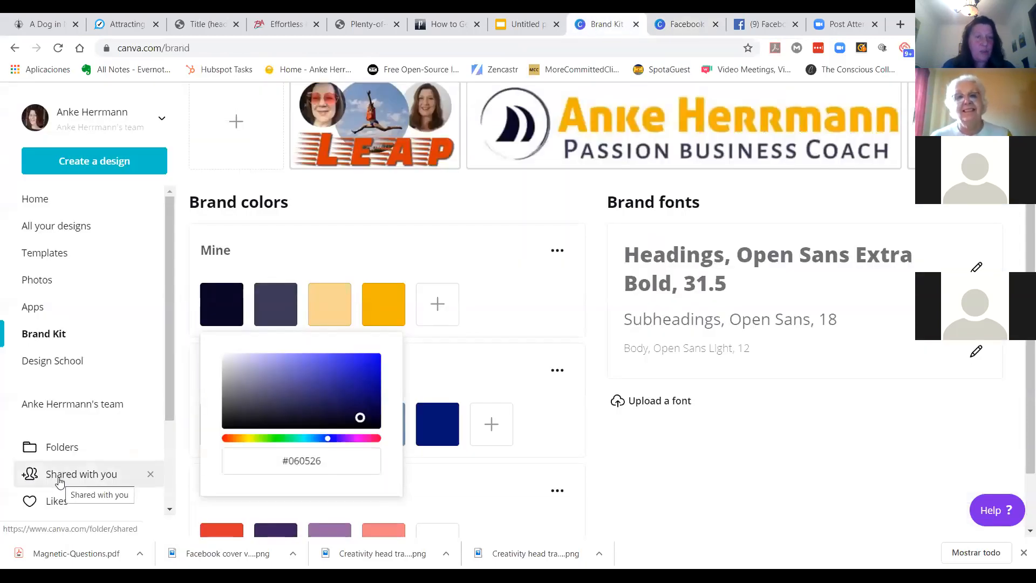
click(686, 25)
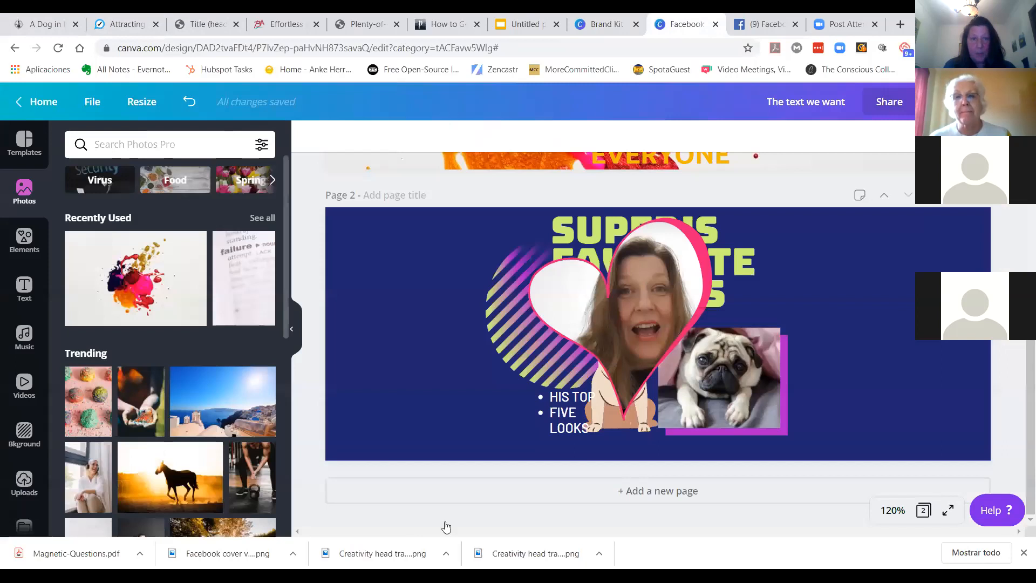
click(605, 24)
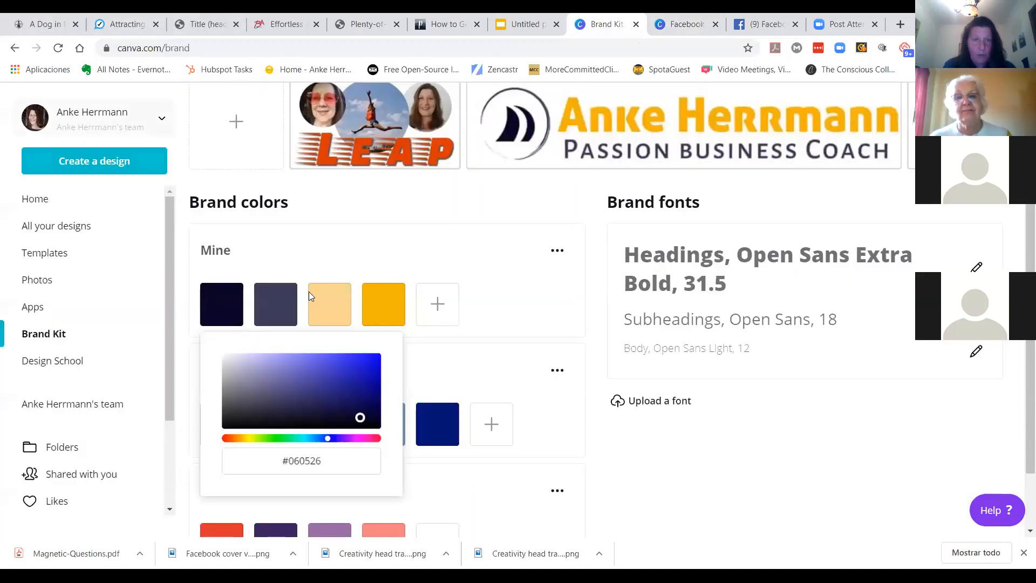
click(63, 480)
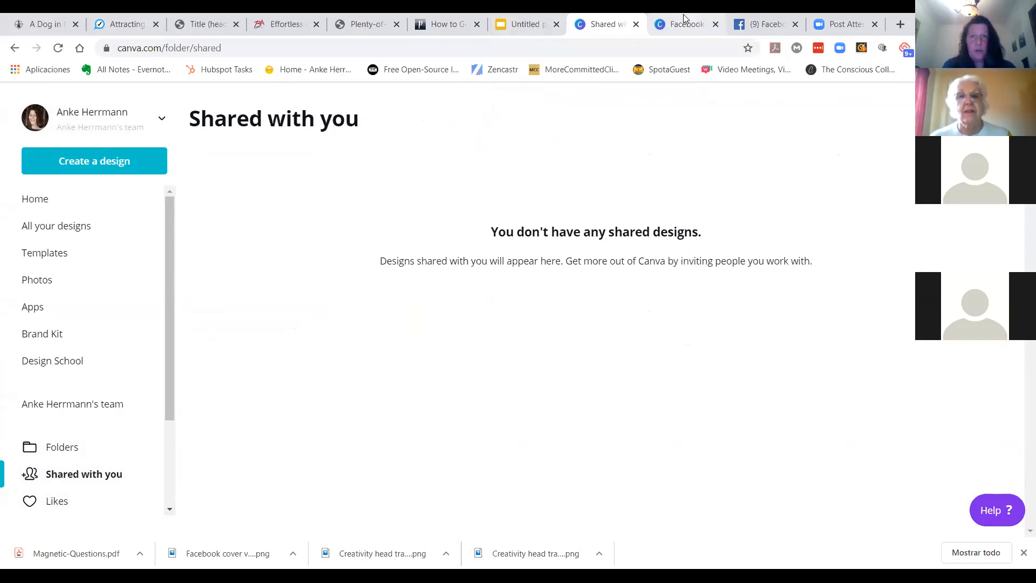
Step: Return to the design and delete page 2
click(673, 28)
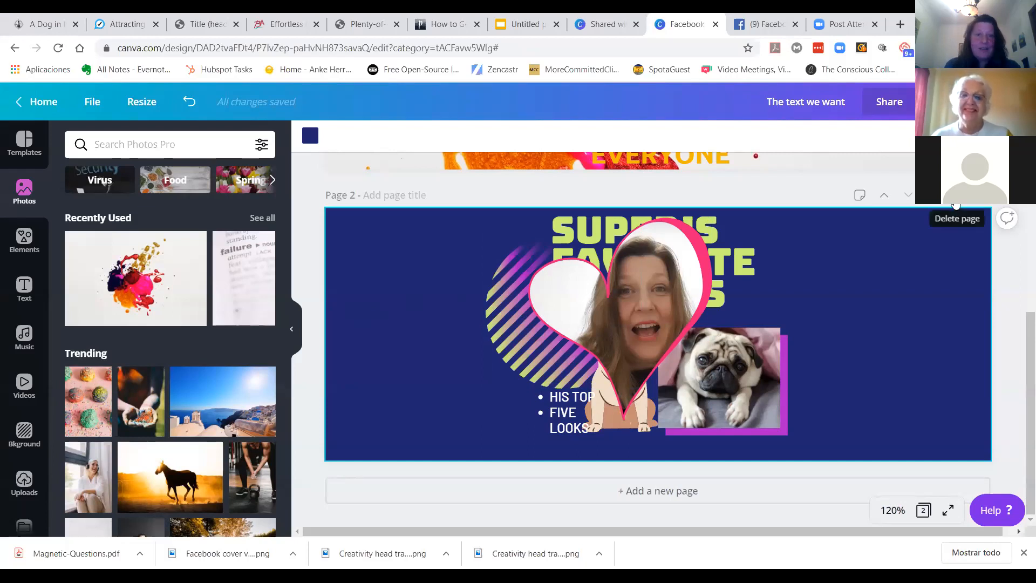
click(954, 204)
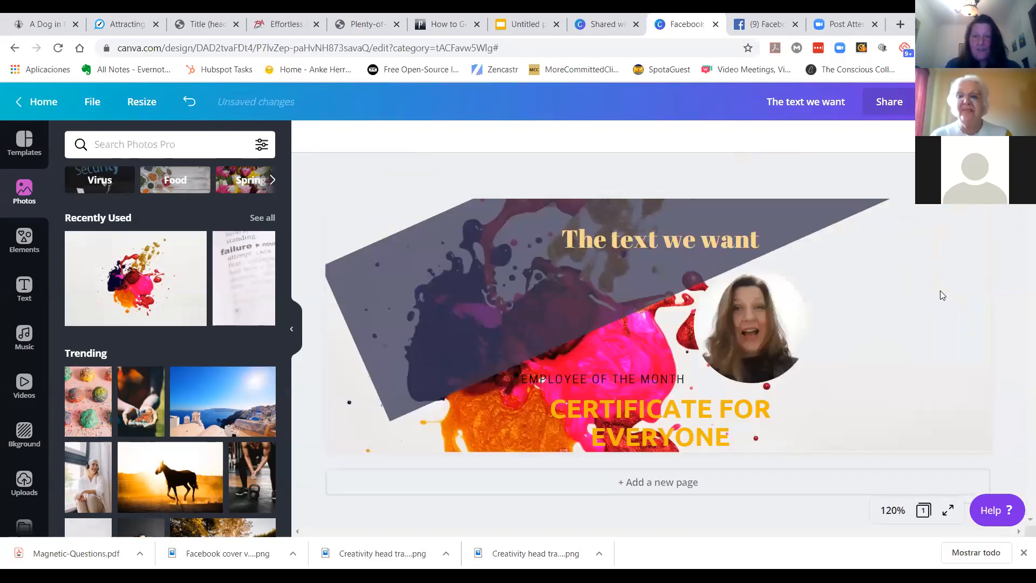
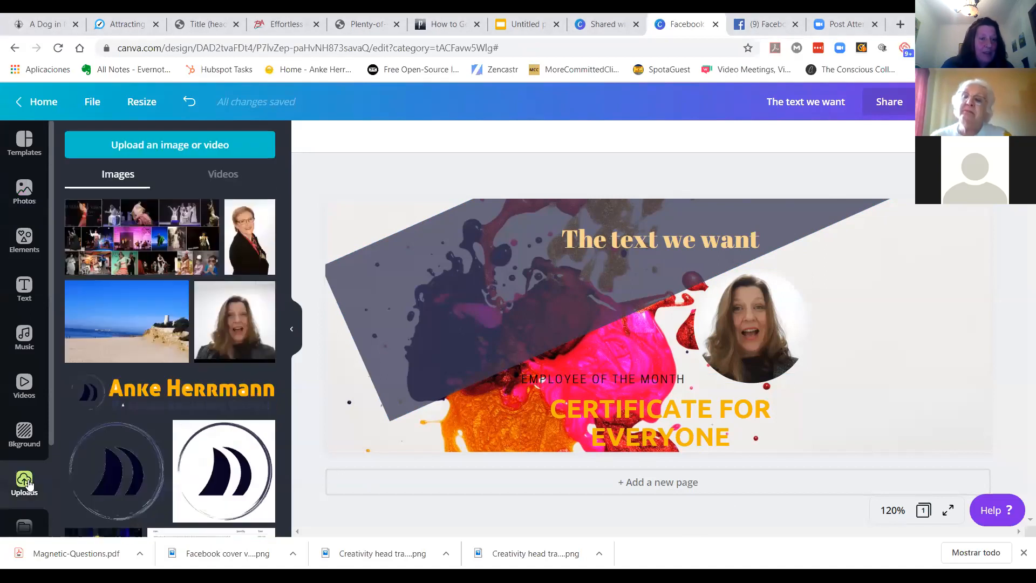
Step: Upload the GoTeDxStoryPractice event image from the Pics folder in Dropbox
click(176, 146)
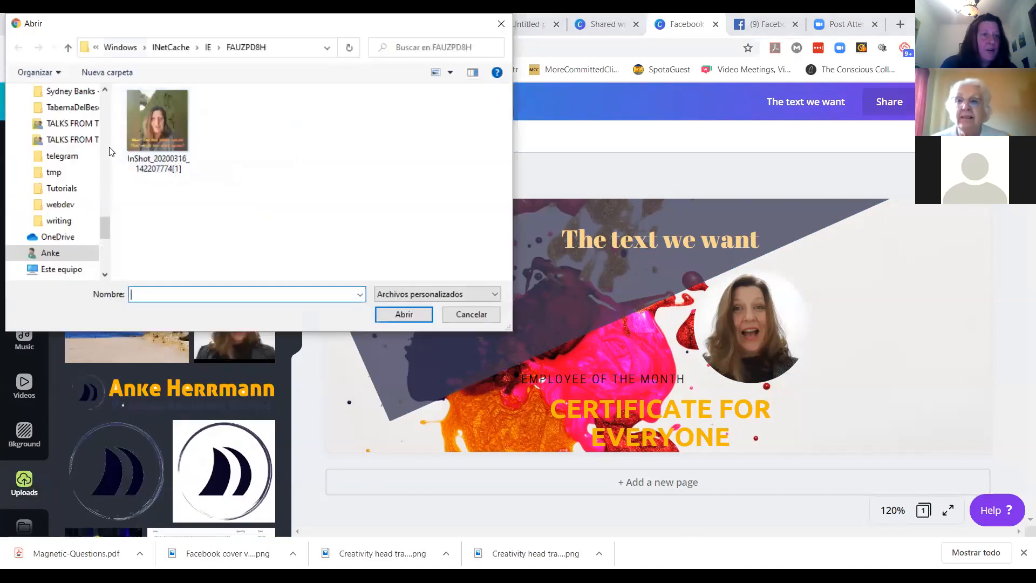
drag(105, 225, 107, 105)
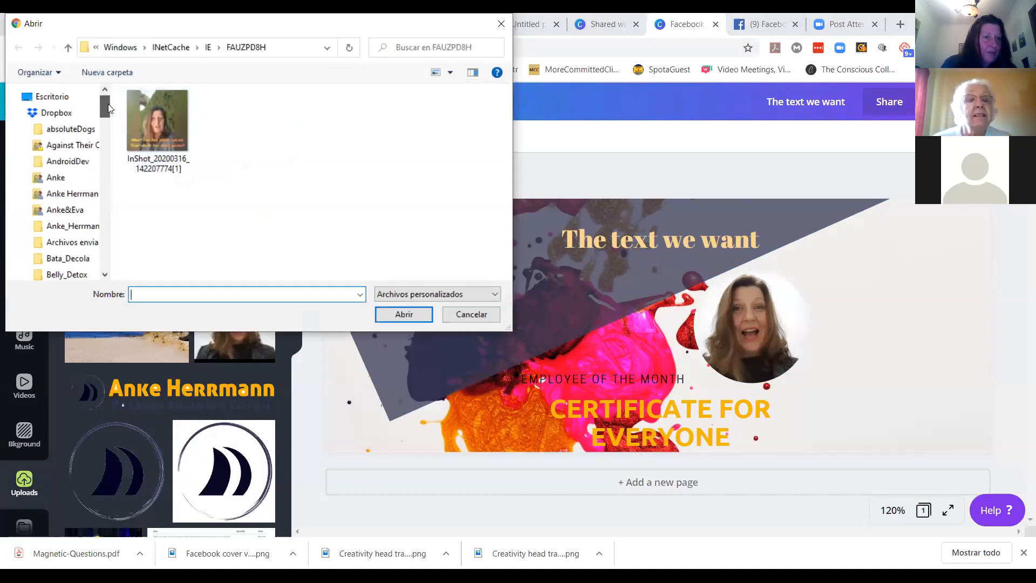
click(63, 195)
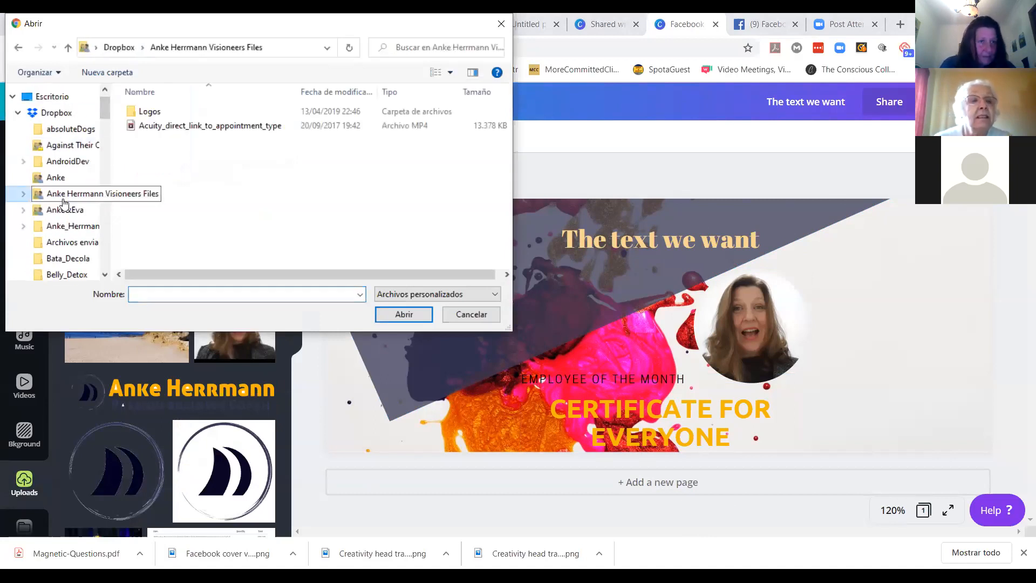
click(67, 226)
scroll(423, 199, down, 2)
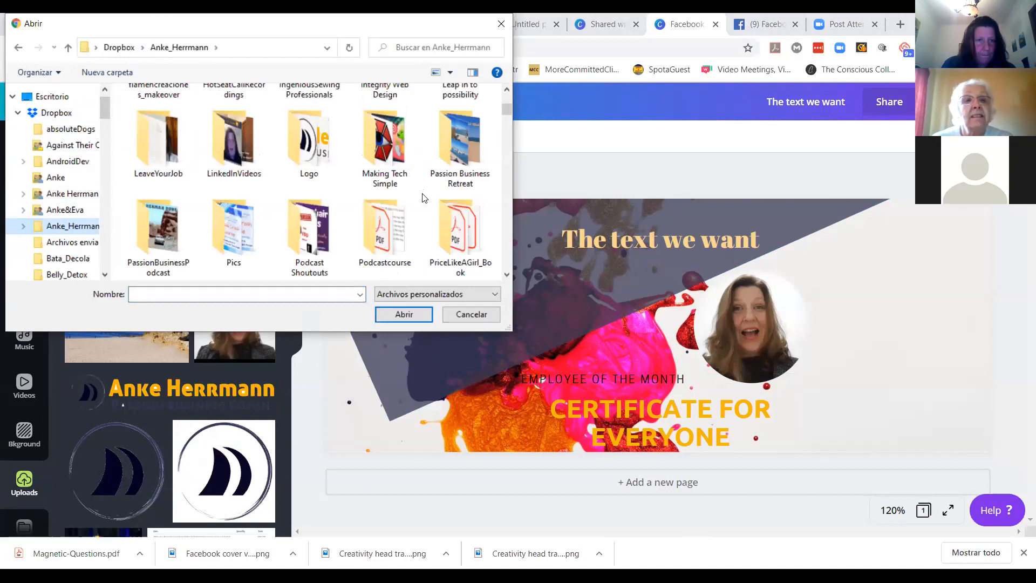
double_click(231, 228)
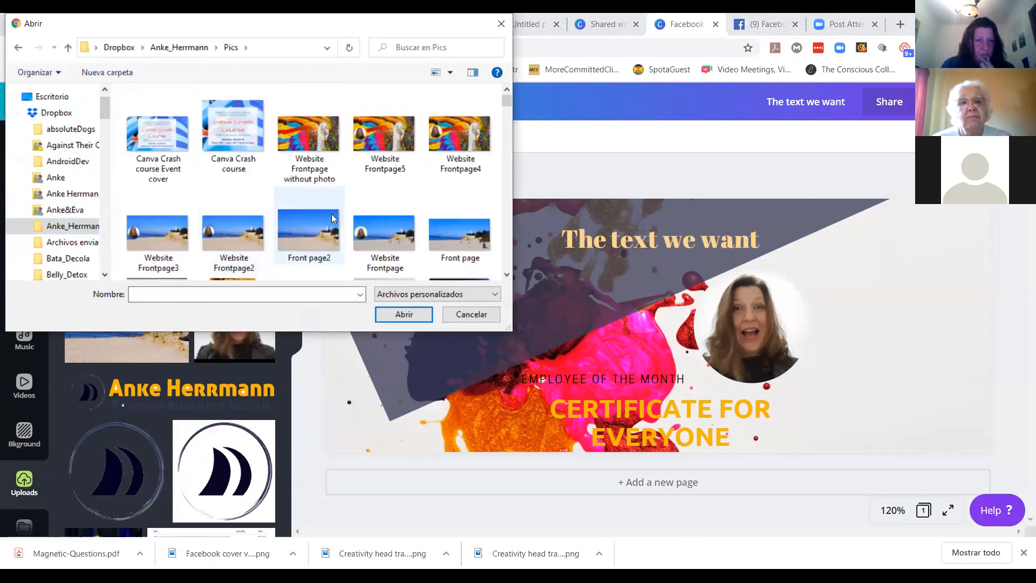
scroll(331, 218, down, 1)
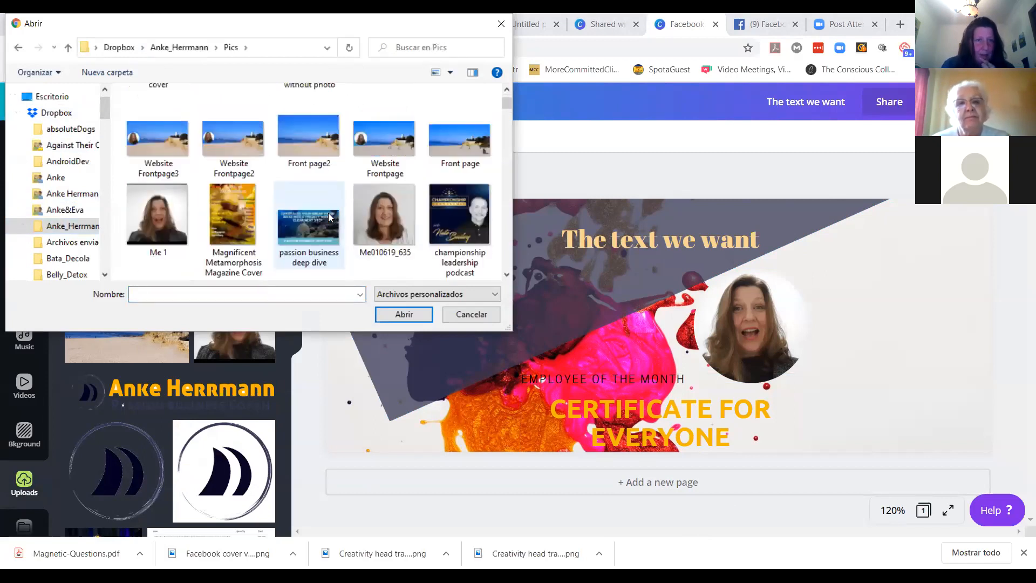
scroll(328, 214, down, 1)
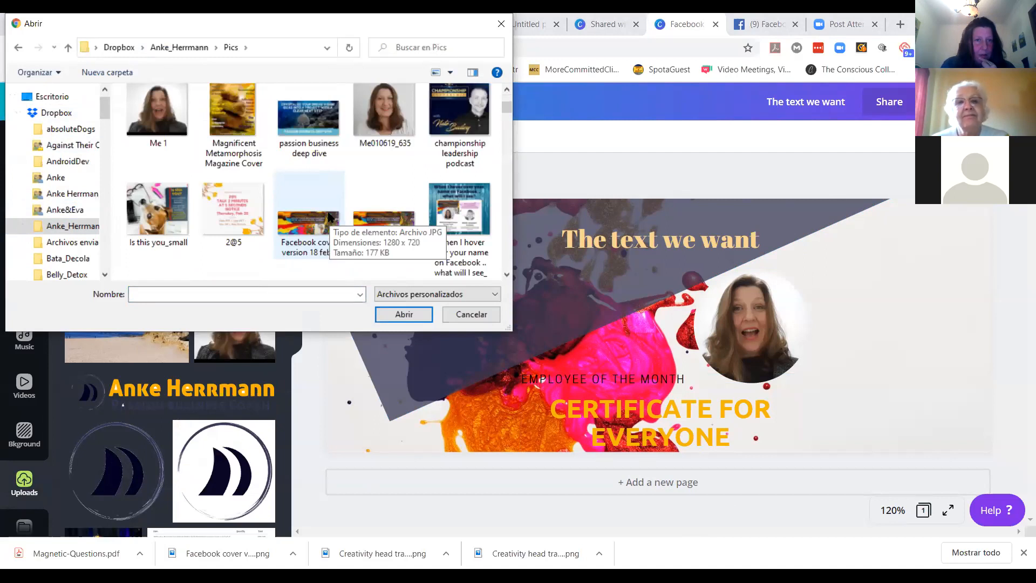
scroll(330, 218, down, 1)
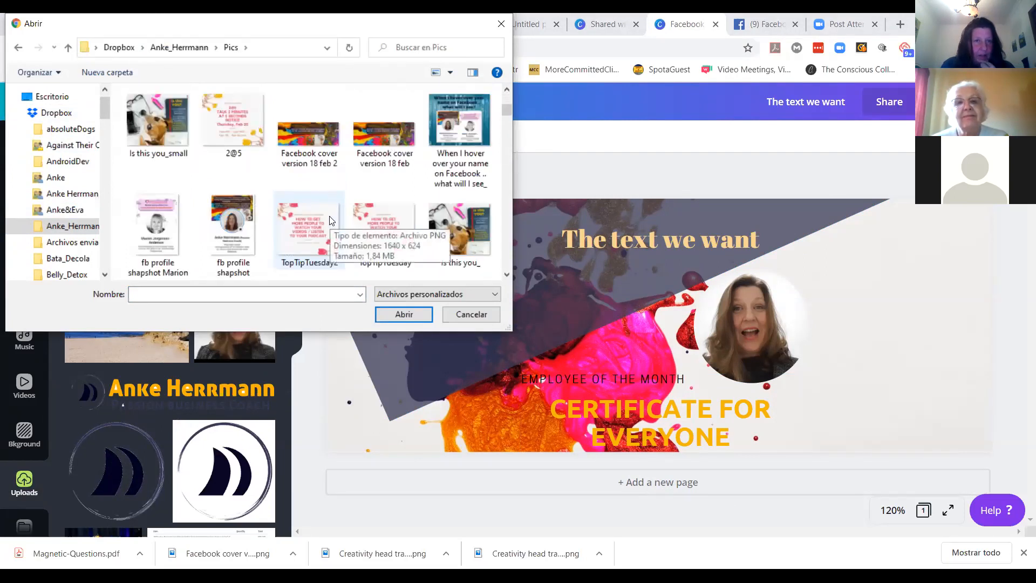
scroll(290, 235, down, 1)
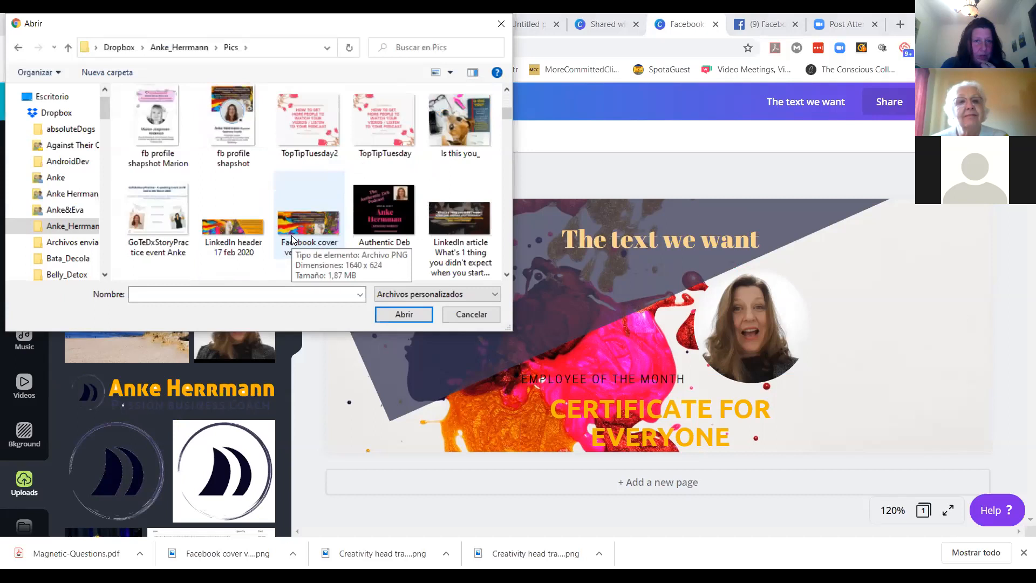
click(143, 224)
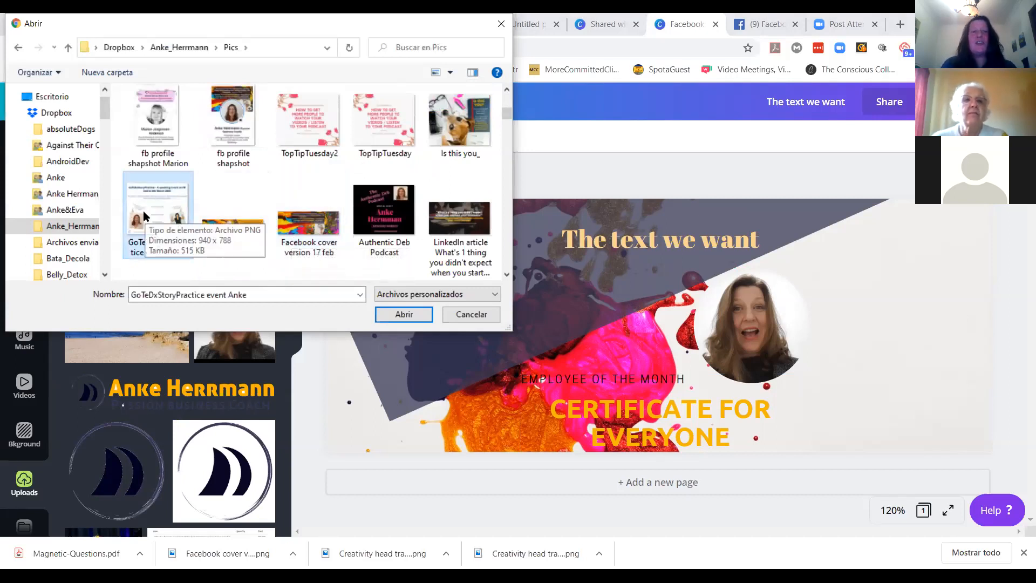
click(391, 314)
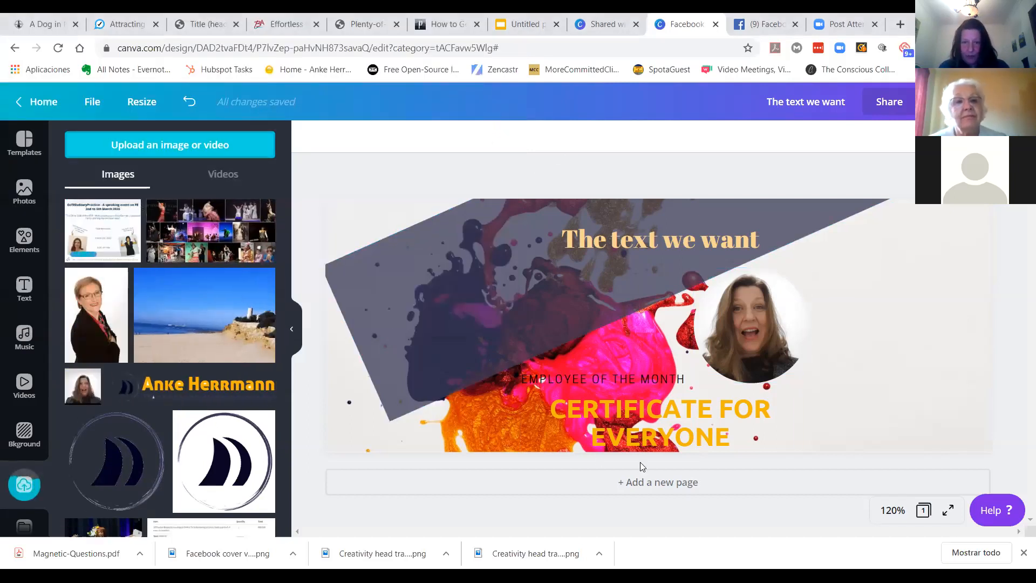
Step: Add a new page to the design, then close the design's browser tab
click(650, 488)
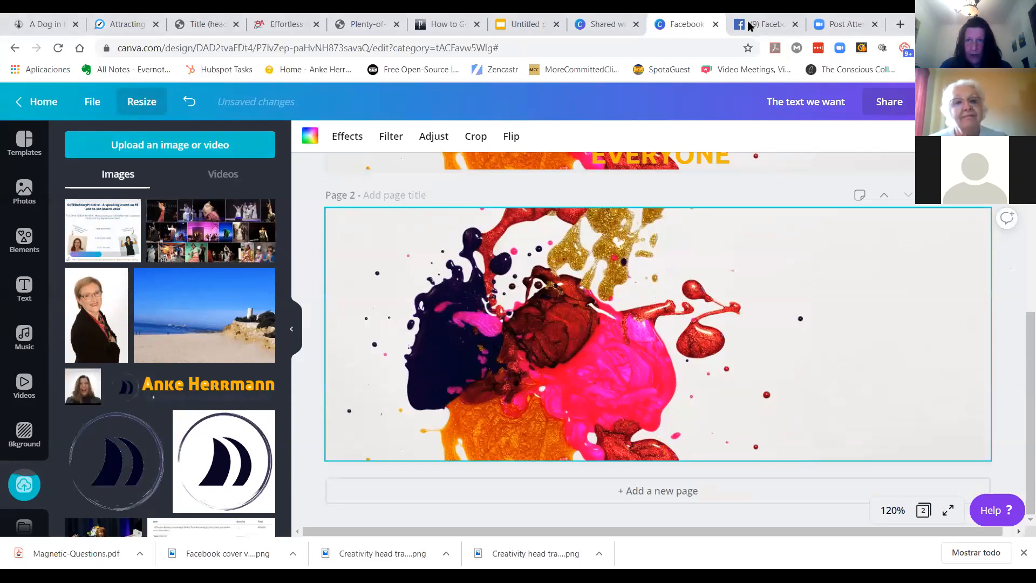
click(716, 27)
click(571, 129)
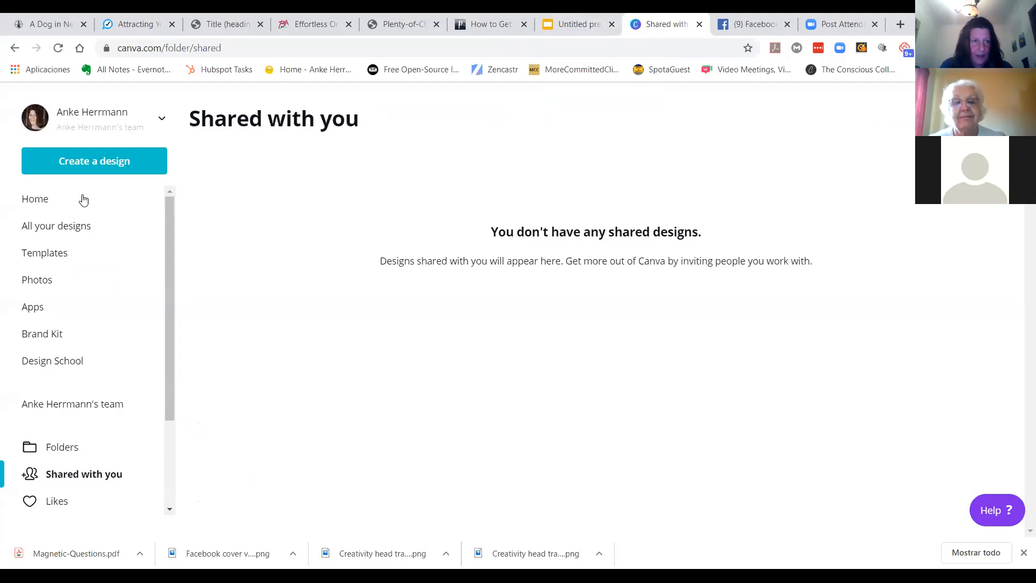
Step: Create a new Facebook Post design and open its uploads
click(93, 167)
click(64, 282)
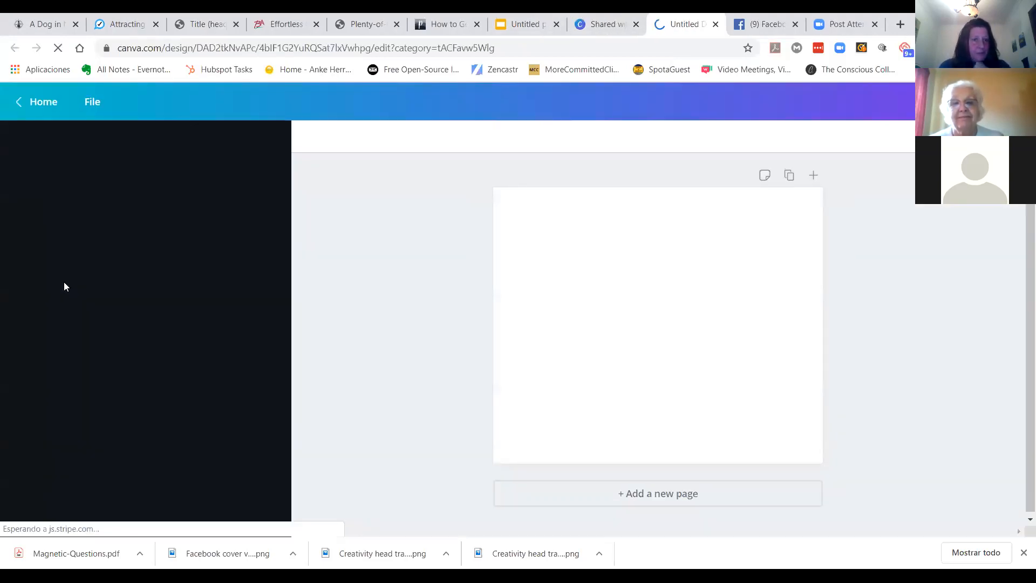
click(24, 485)
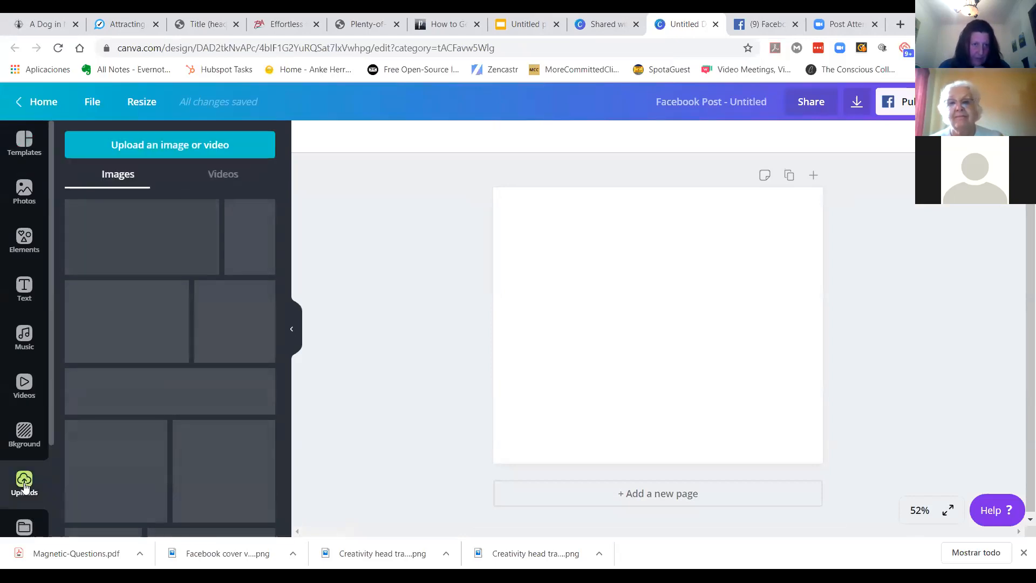
Step: Upload the GoTeDxStoryPractice event image again into the new design
click(155, 146)
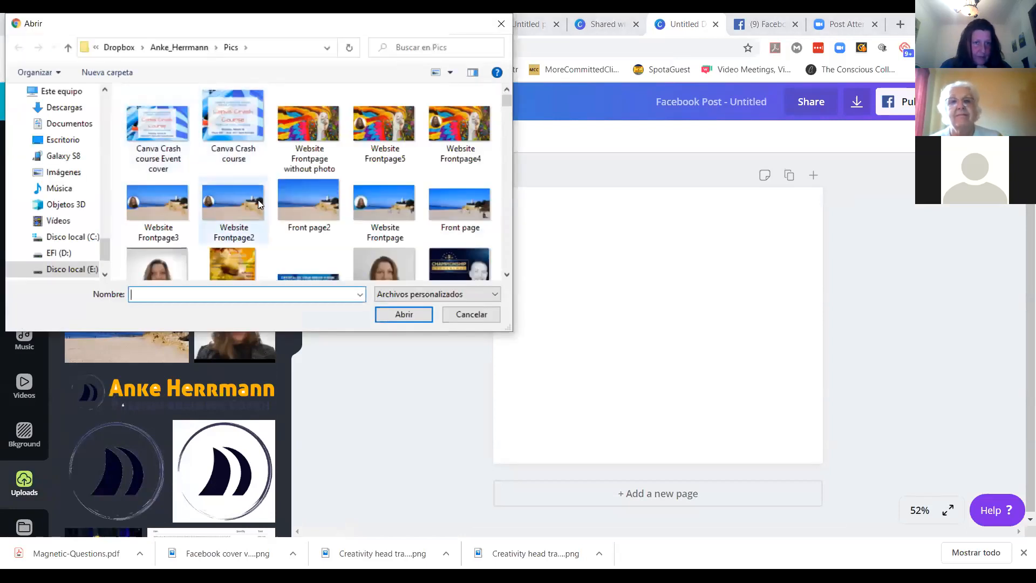
scroll(235, 199, down, 5)
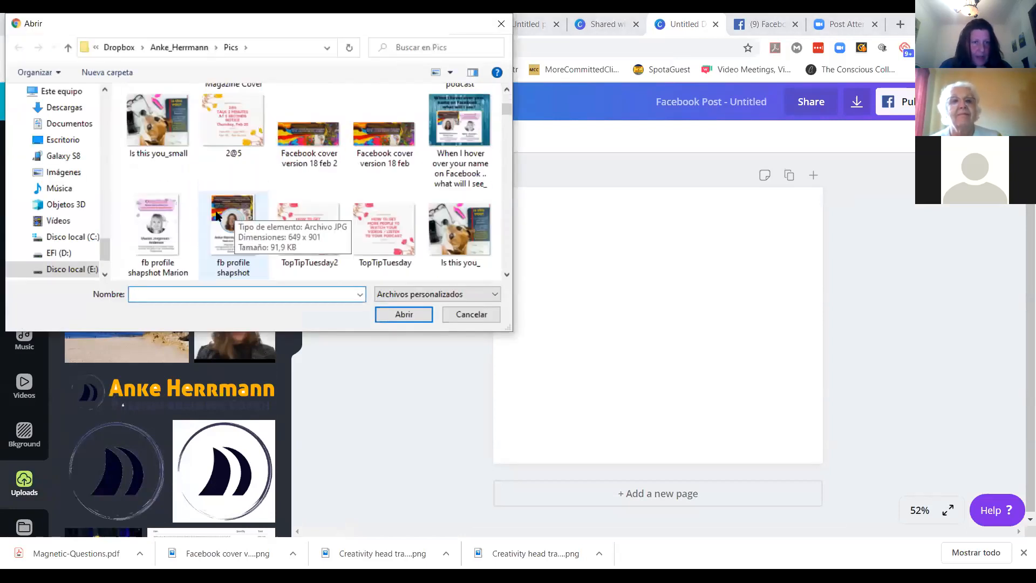
scroll(226, 213, down, 2)
click(148, 225)
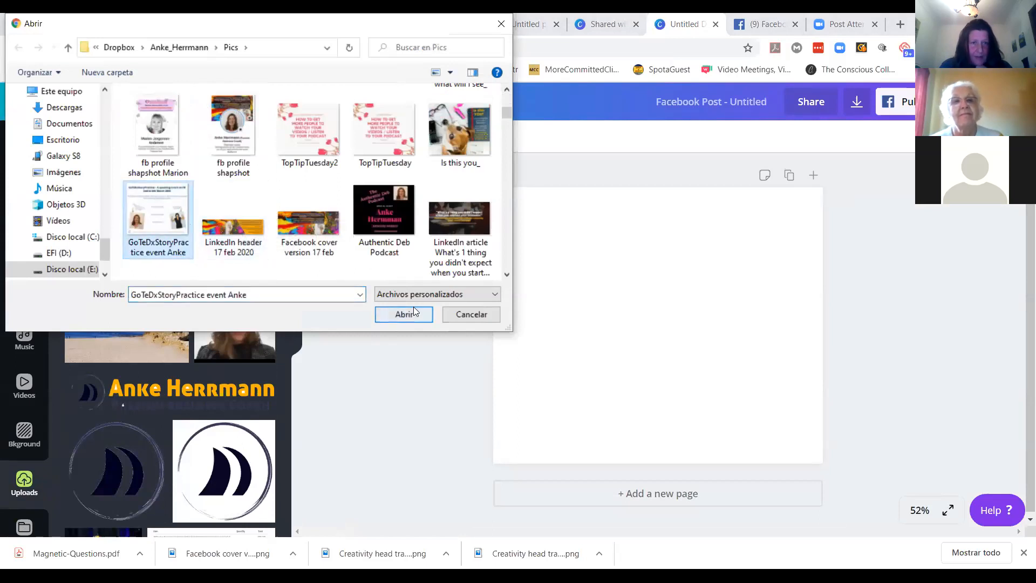
click(402, 317)
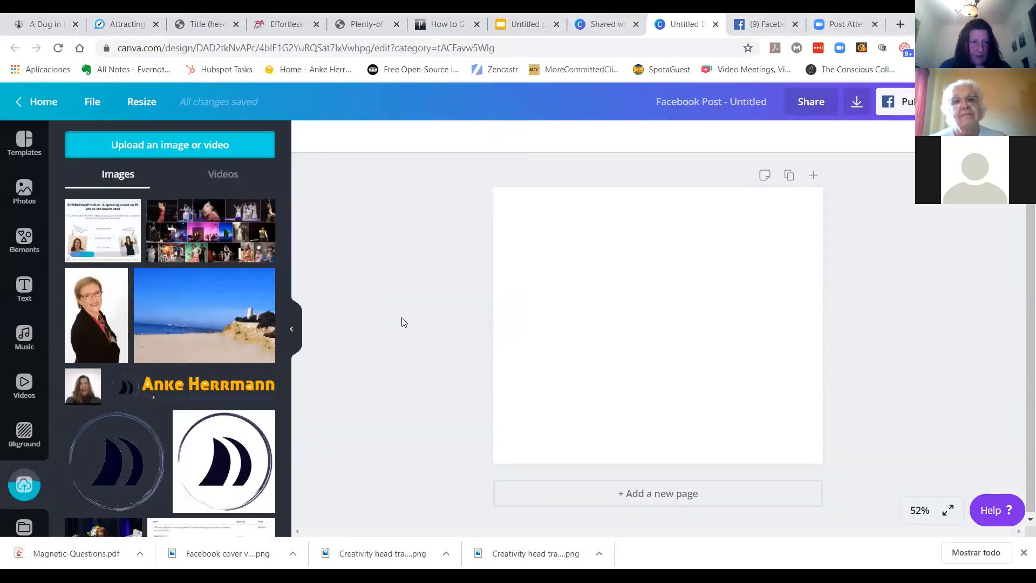
Step: Place the uploaded event image on the page and enlarge it to fill the whole page
click(106, 232)
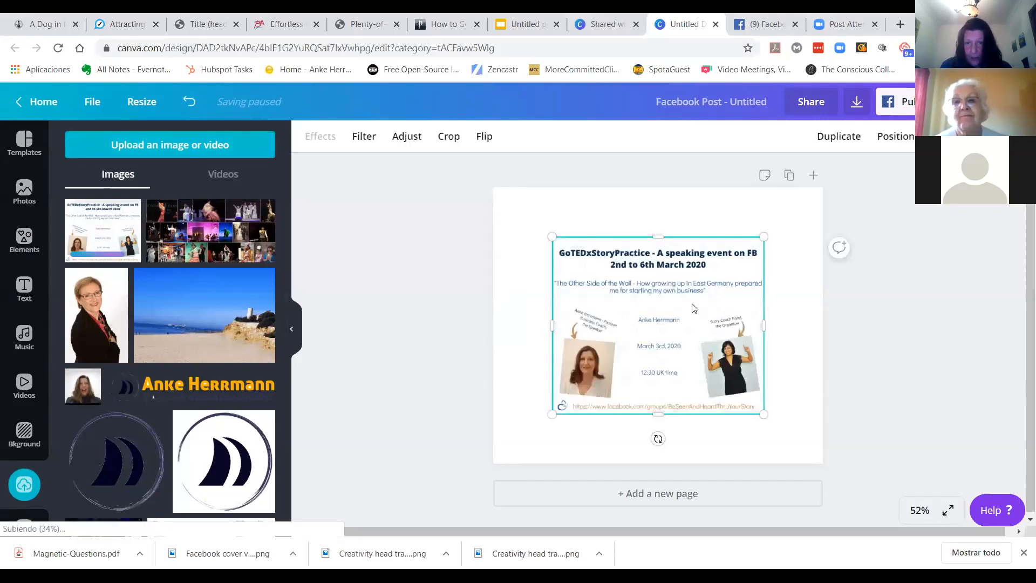
drag(678, 336, 619, 286)
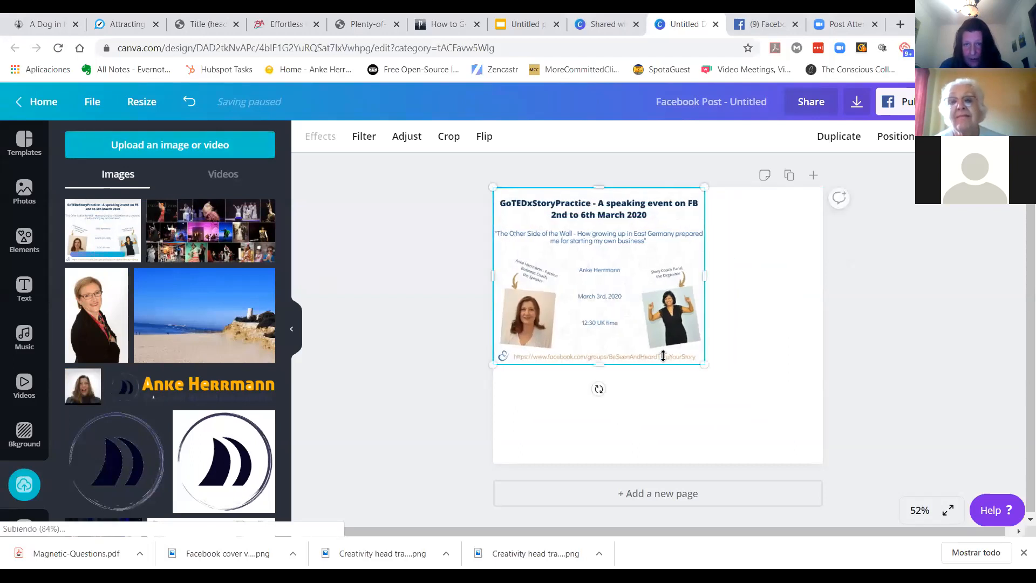
drag(705, 366, 822, 463)
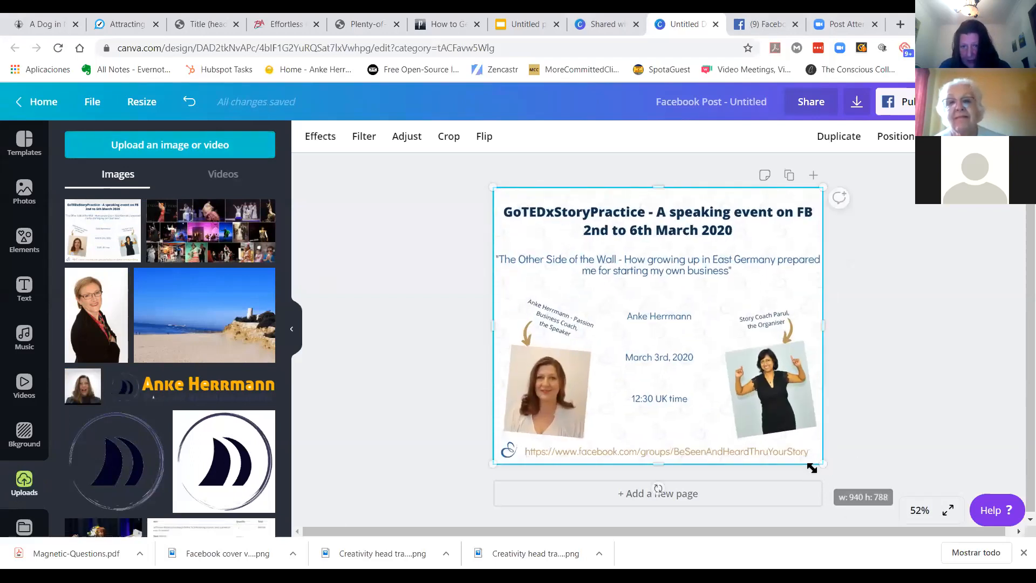
click(459, 327)
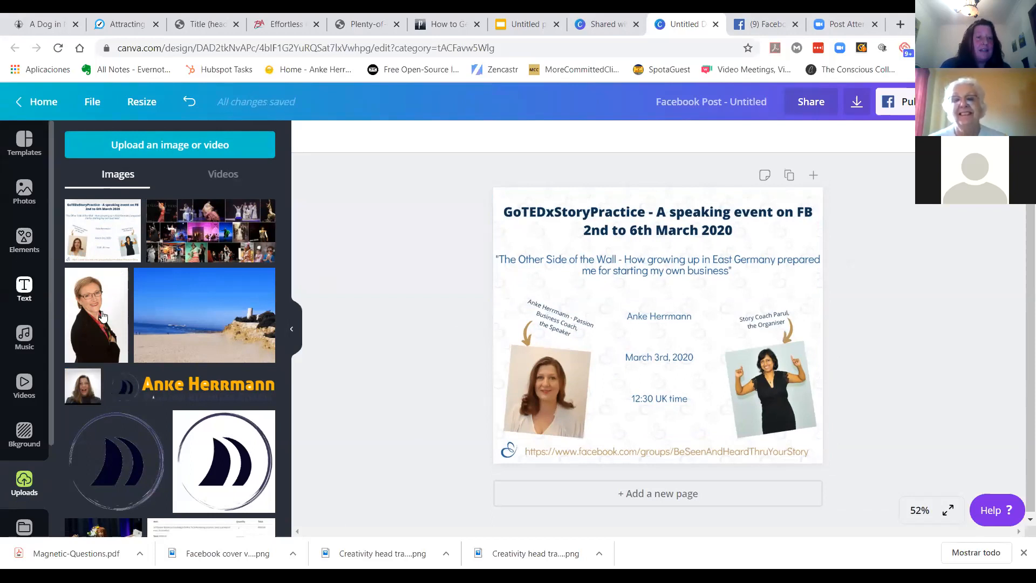
Step: Add the small portrait photo from uploads, then shrink and rotate it over the left portrait
click(80, 387)
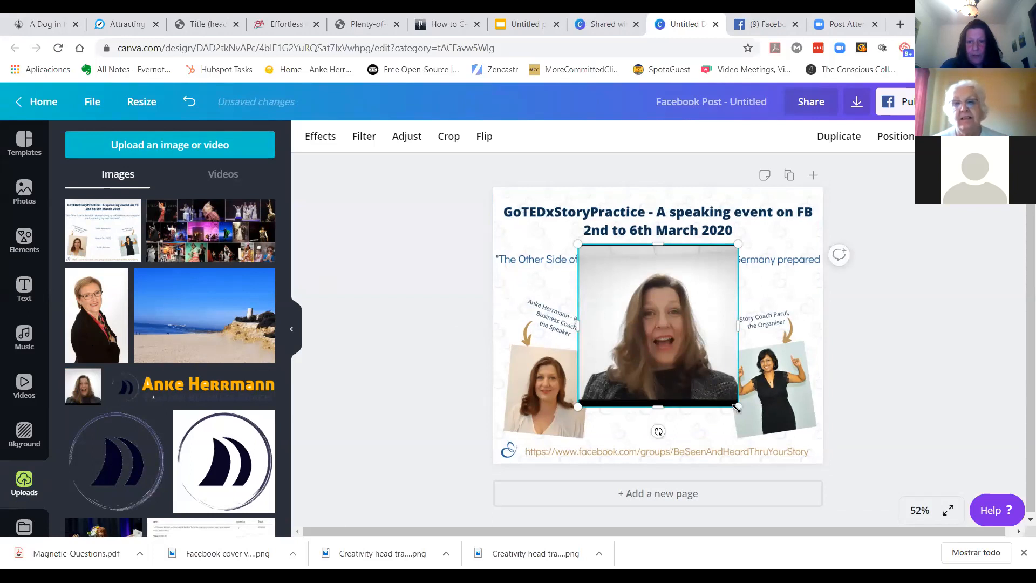
drag(735, 409, 721, 394)
drag(649, 416, 618, 427)
drag(700, 408, 675, 351)
drag(650, 315, 573, 397)
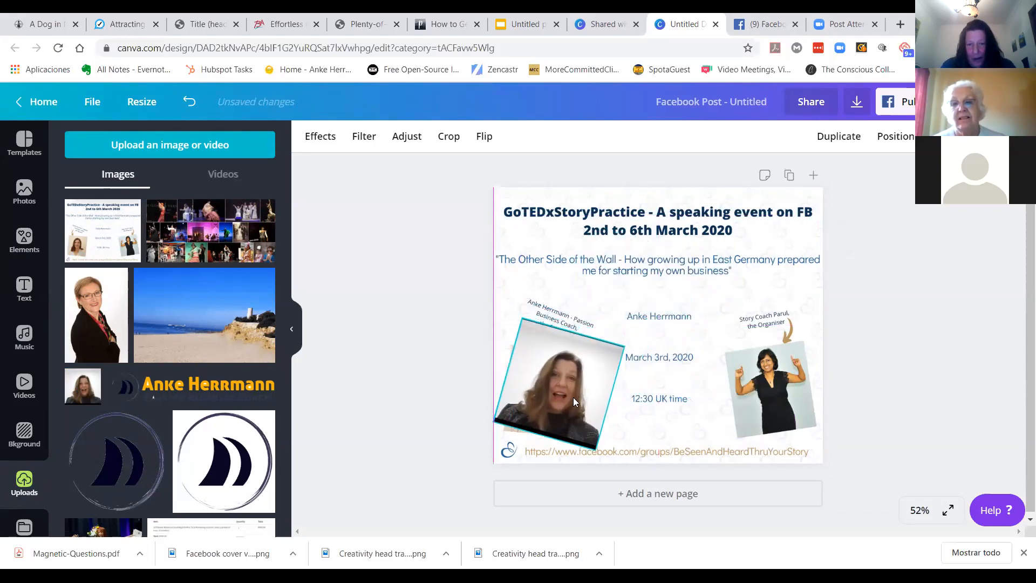
Step: Straighten and align the portrait photo to cover the left portrait picture
drag(536, 456, 542, 462)
drag(625, 344, 604, 355)
drag(554, 395, 551, 395)
drag(532, 461, 544, 464)
drag(543, 393, 548, 398)
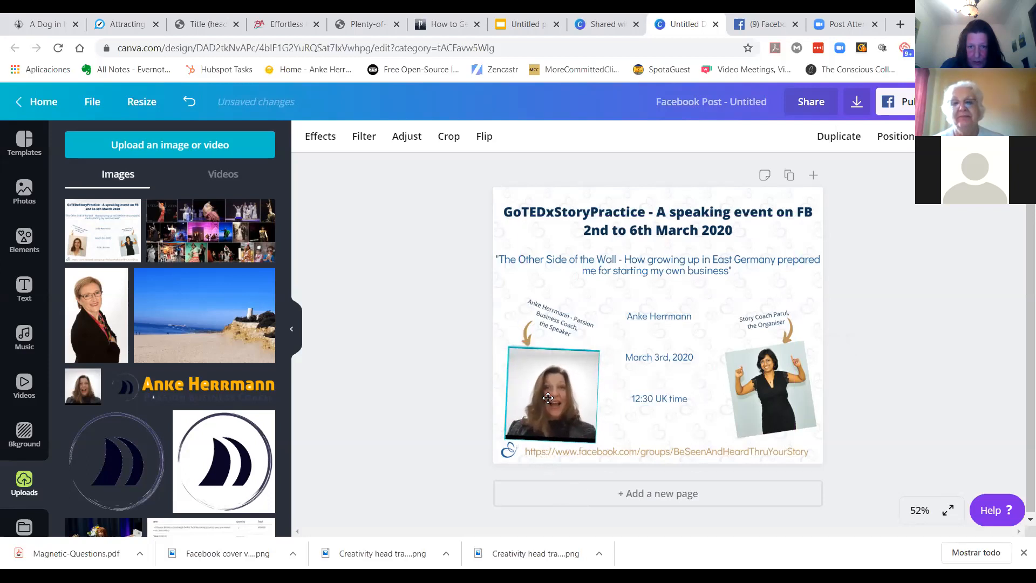
click(555, 315)
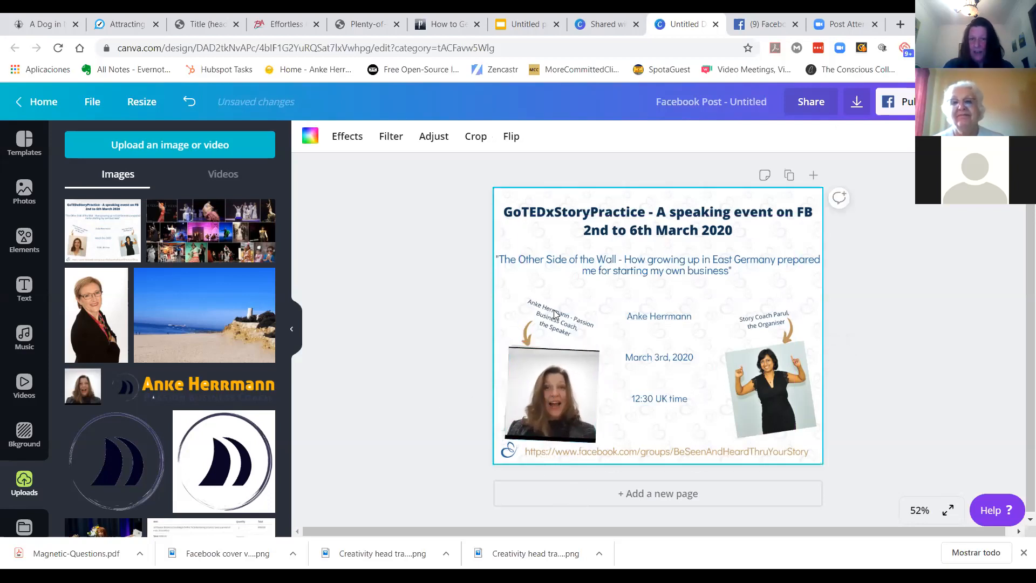
click(427, 320)
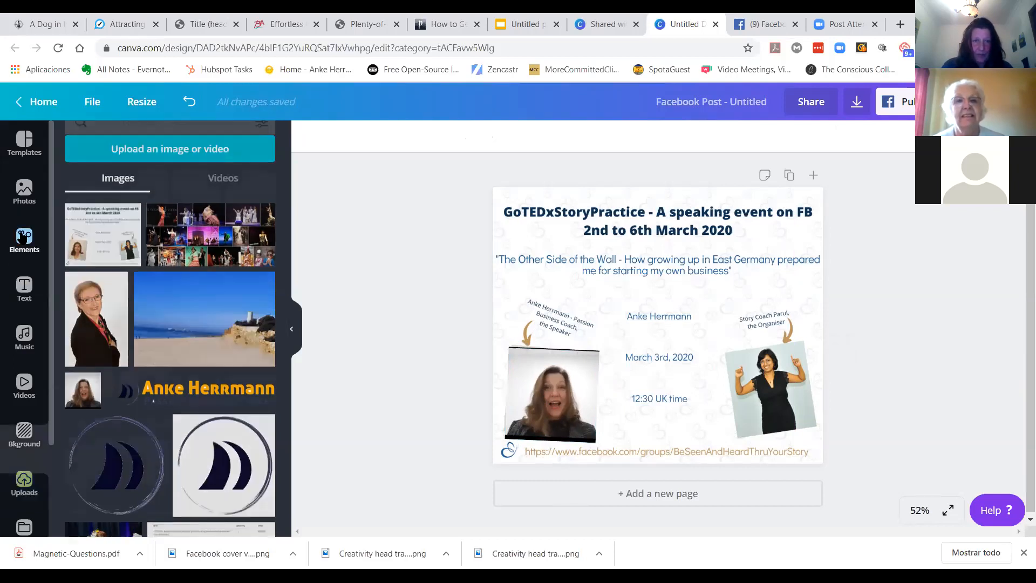
Step: Add a square shape from recently used elements, shrink and rotate it over the speaker caption
click(24, 238)
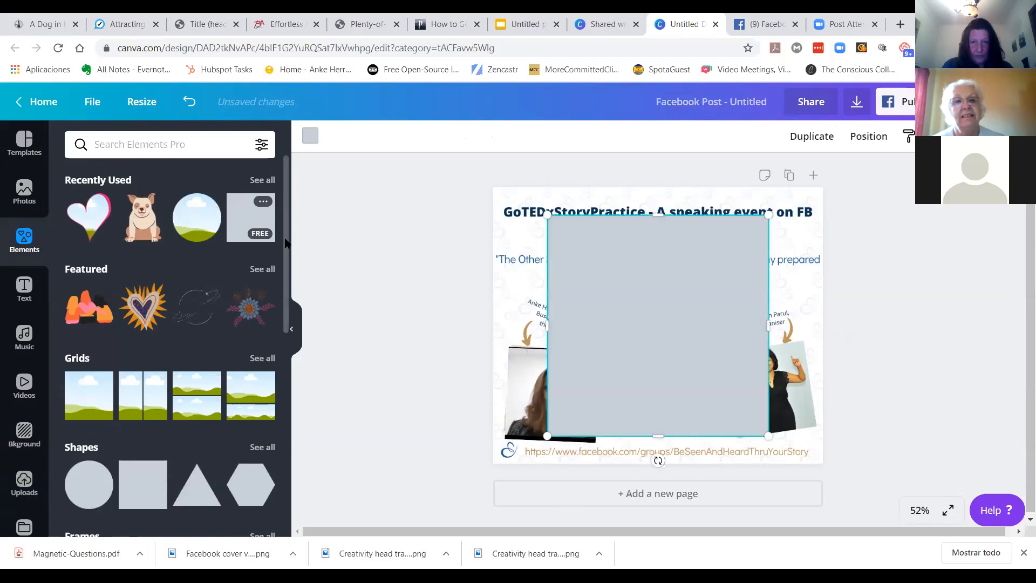
click(254, 213)
drag(660, 441, 616, 272)
drag(769, 245, 643, 246)
drag(594, 299, 575, 306)
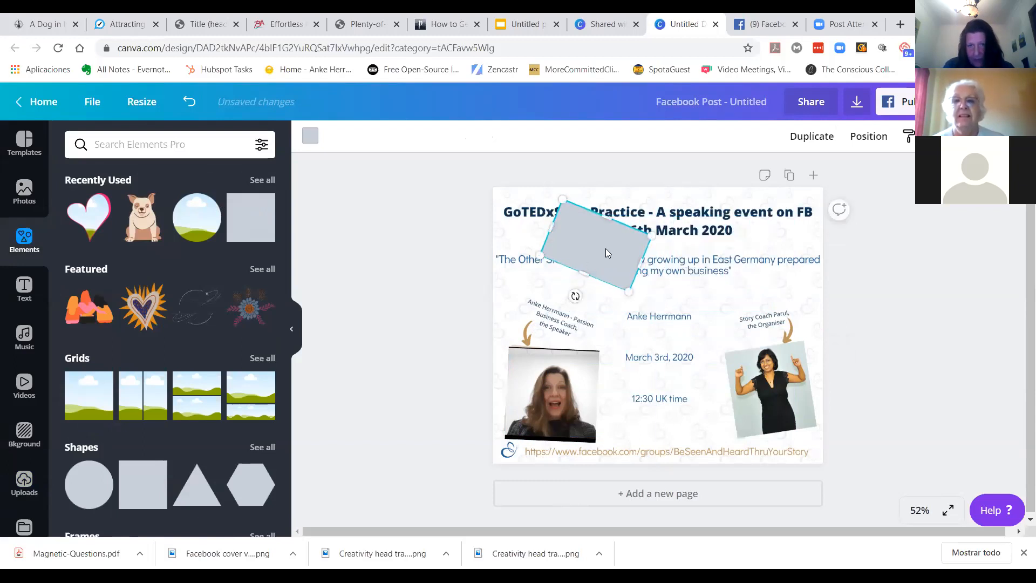
drag(606, 248, 575, 310)
drag(532, 266, 540, 277)
drag(613, 301, 603, 304)
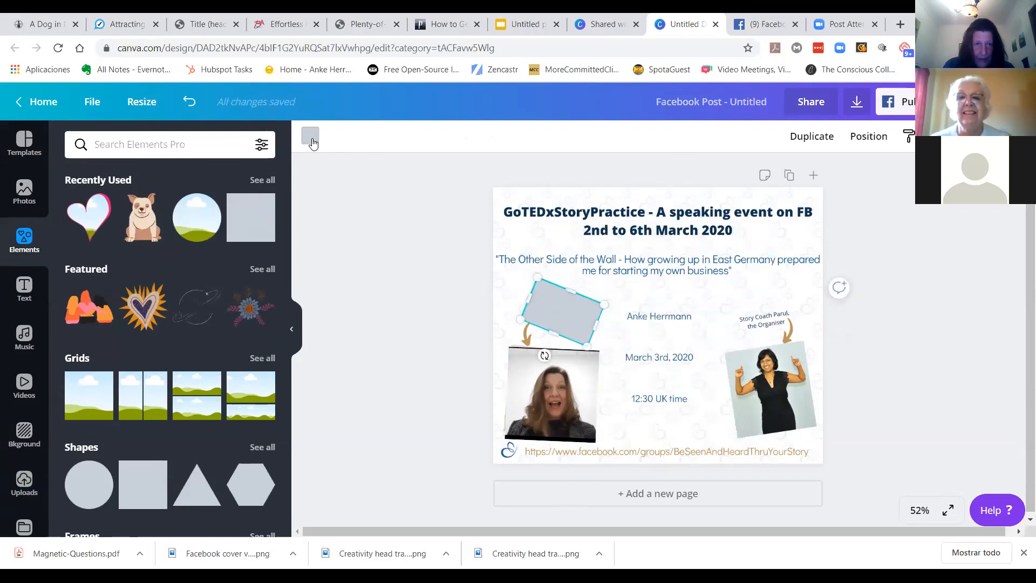
Step: Fill the shape with white so it hides the speaker caption
click(310, 136)
click(111, 271)
key(Escape)
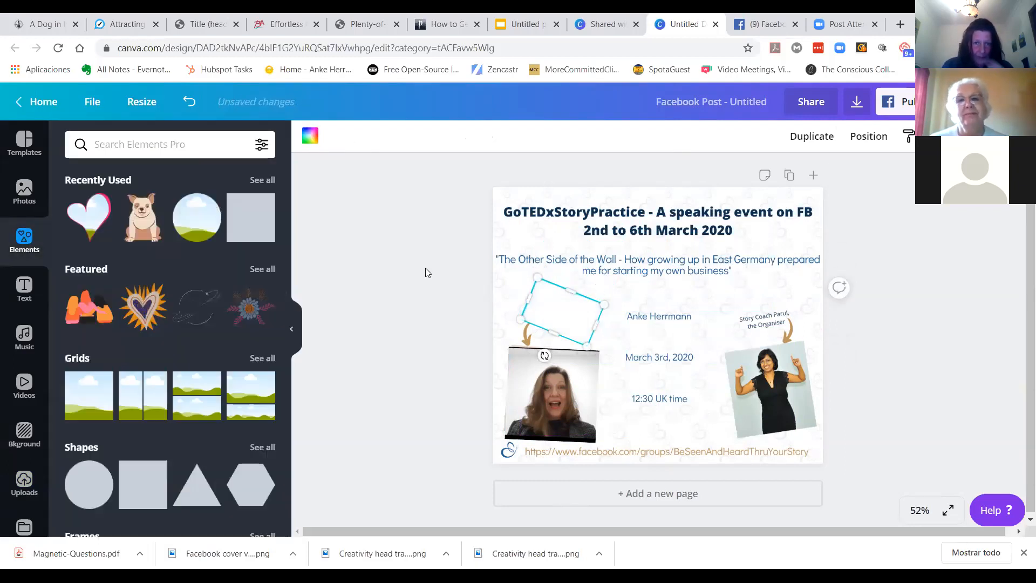
click(425, 267)
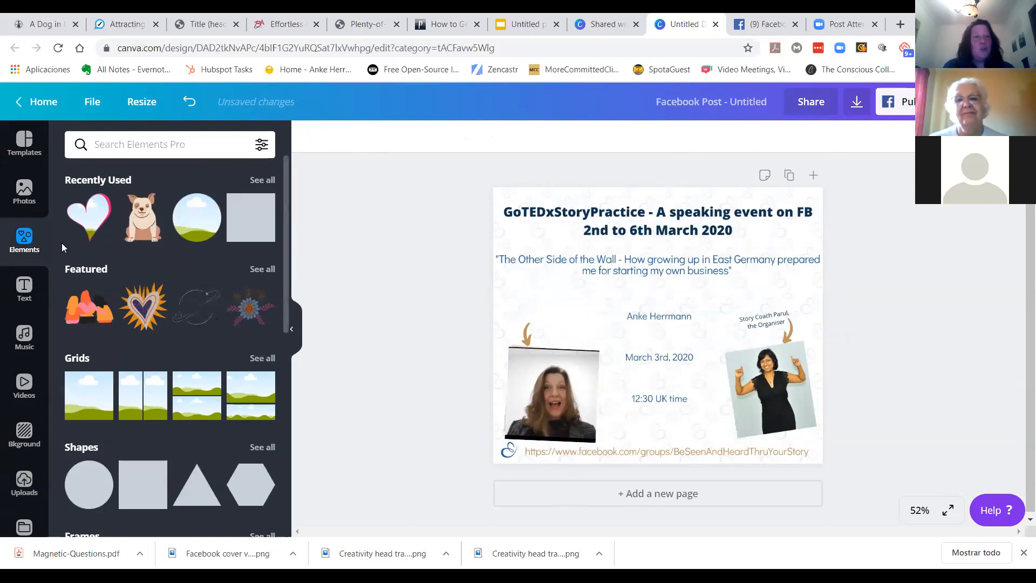
Step: Add a subheading text box to the page
click(25, 289)
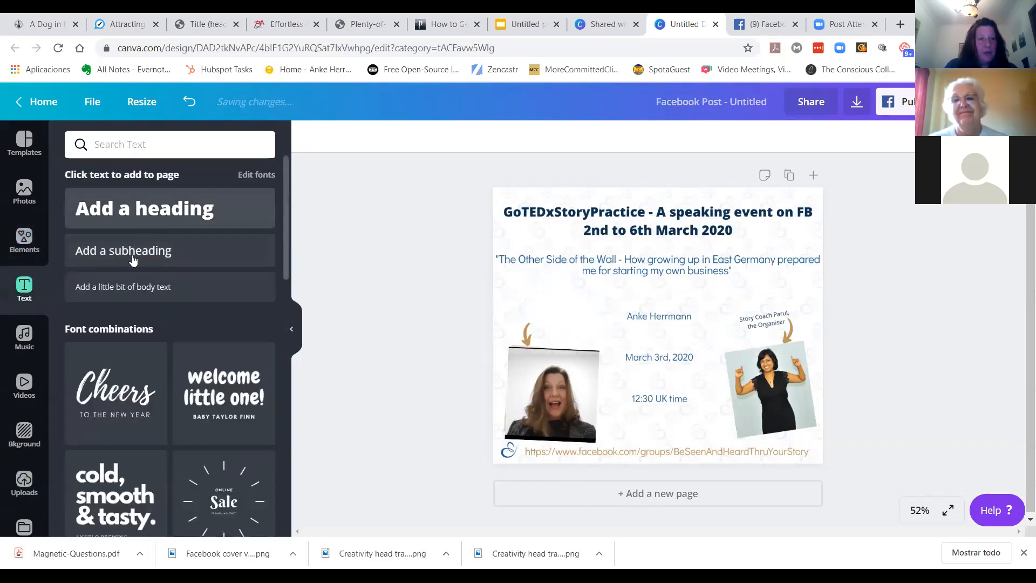
click(133, 260)
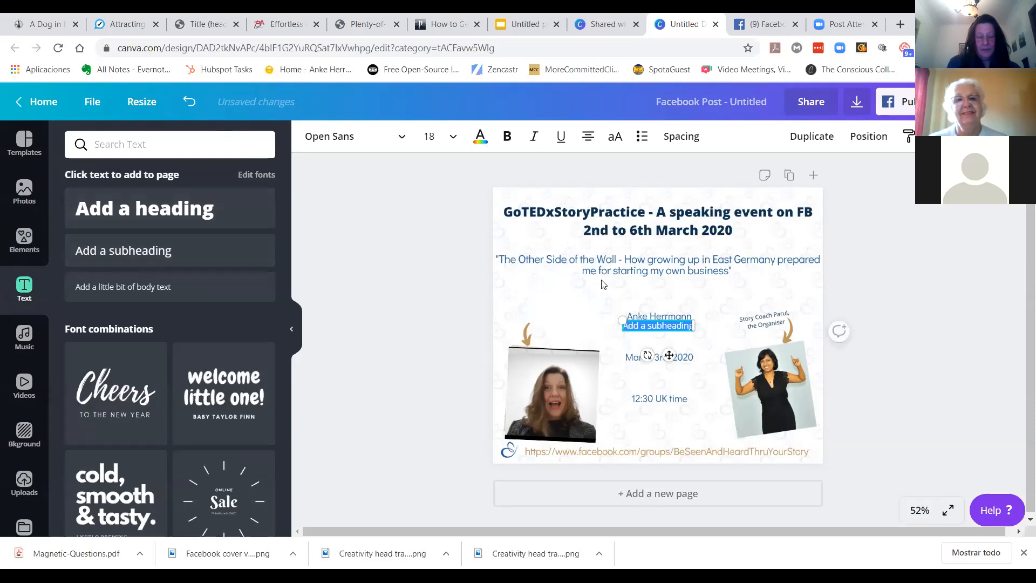
Step: Replace the subheading text with "It's me for this one" and move it above the left portrait photo
key(BackSpace)
text(It's me for this one)
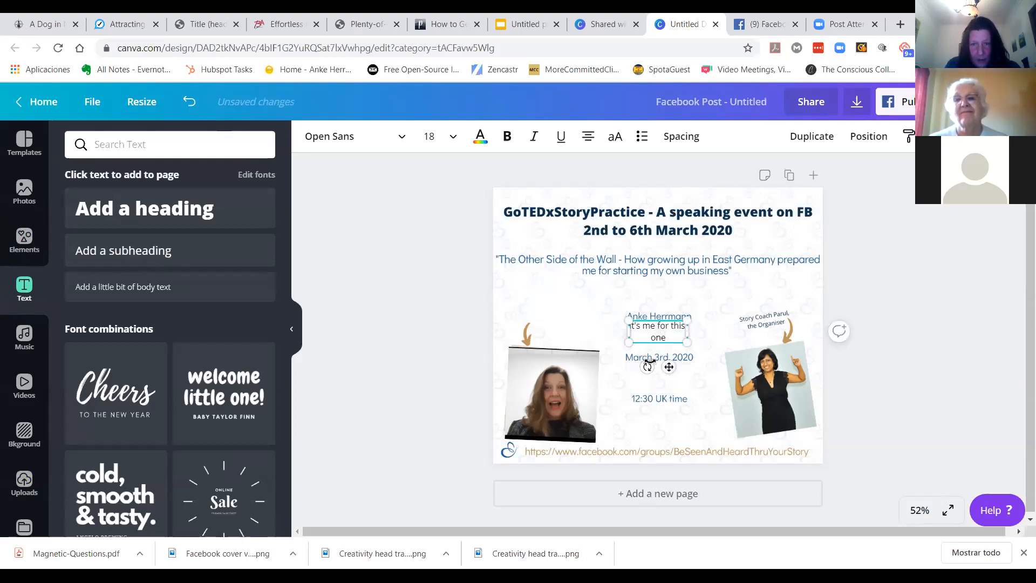
drag(670, 367, 565, 366)
click(438, 346)
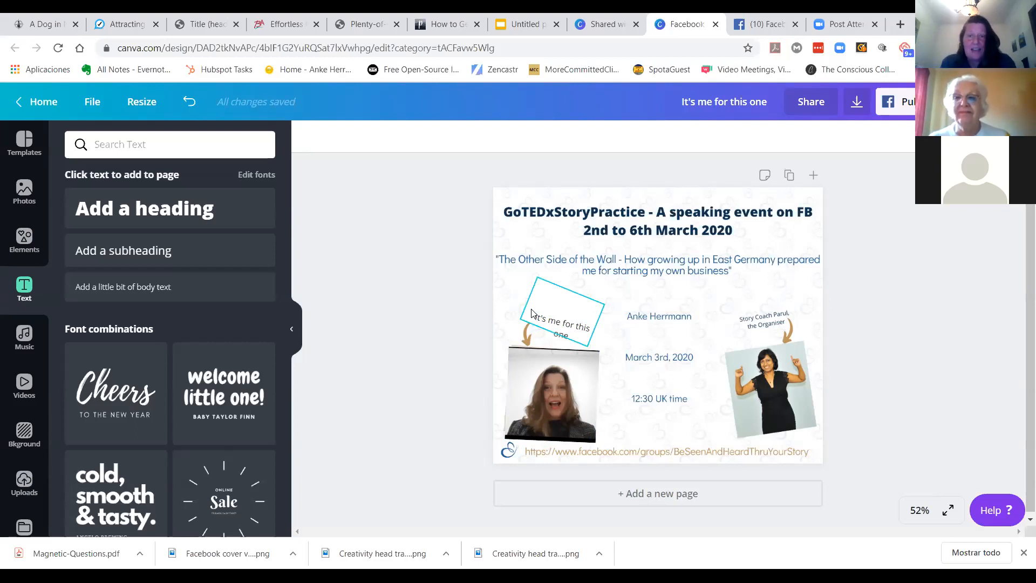
Step: Reposition the rotated "It's me for this one" caption slightly higher above the left photo
click(562, 306)
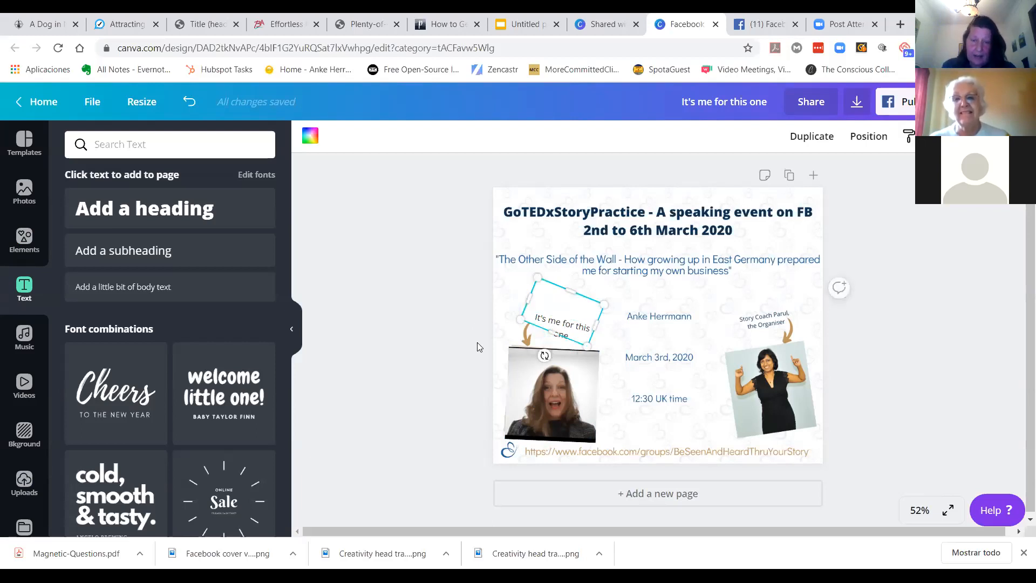
click(564, 402)
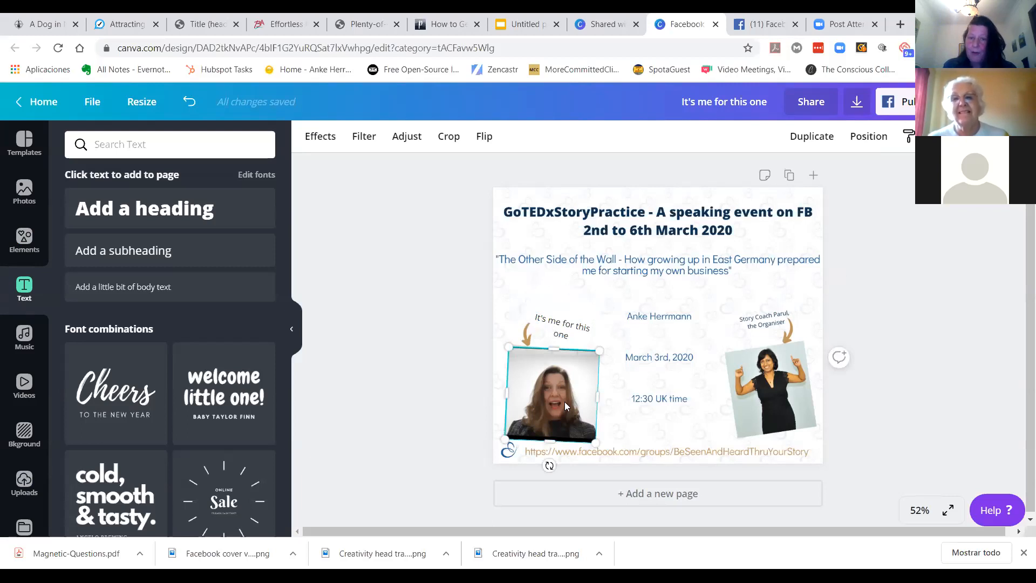
click(450, 383)
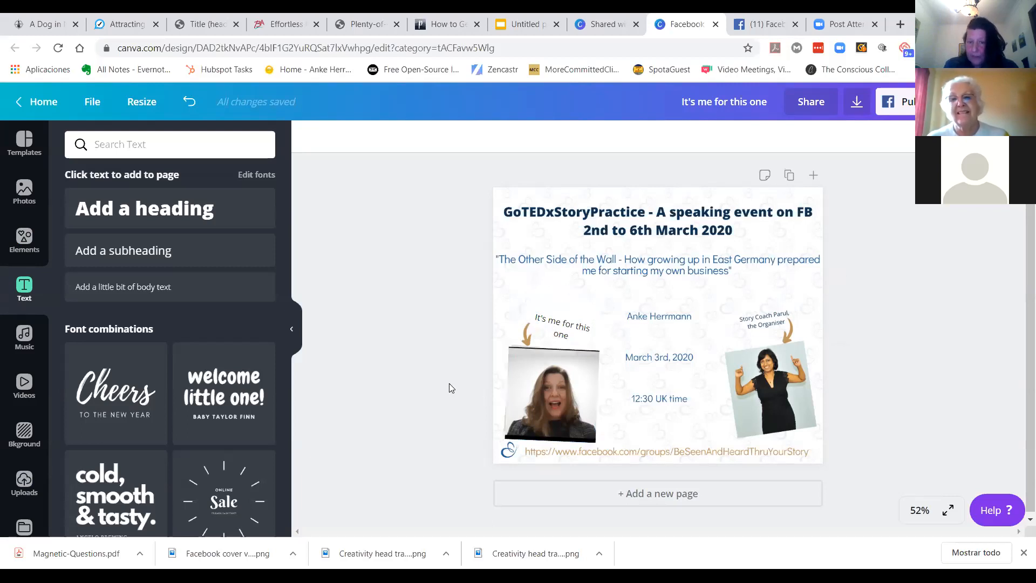
click(563, 335)
drag(570, 320, 577, 301)
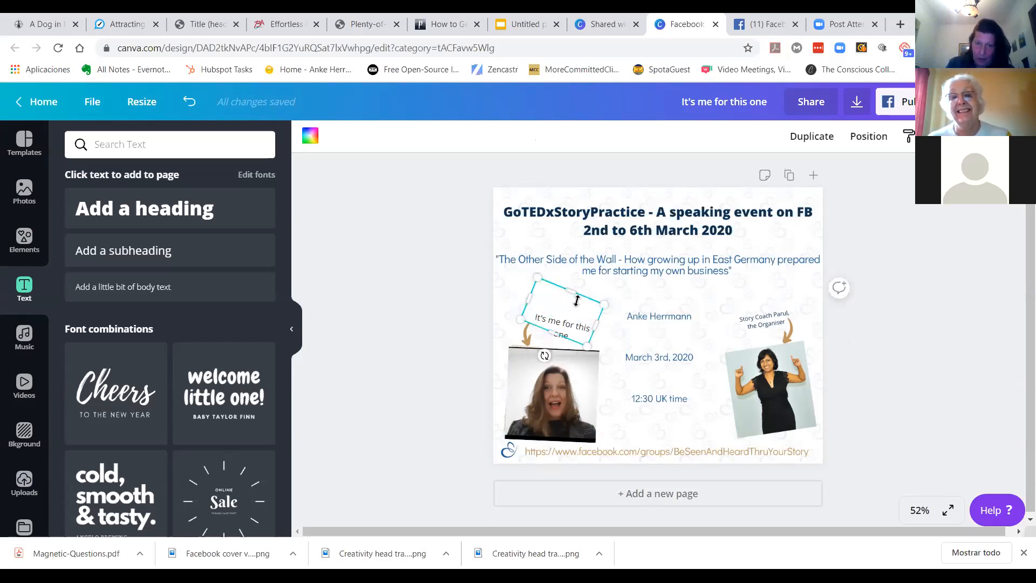
click(426, 340)
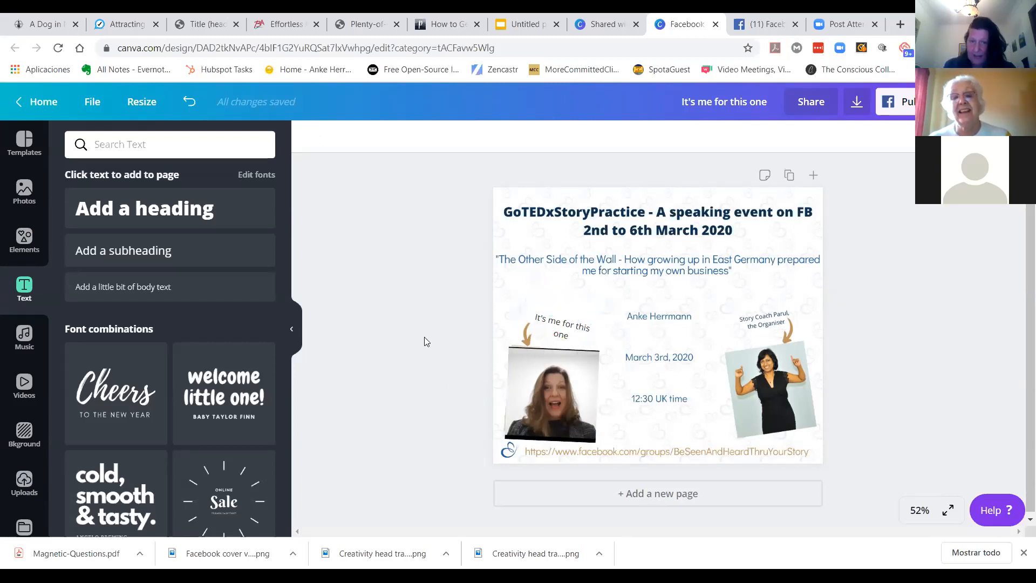
Step: Open the download options and choose JPG as the file type
click(858, 105)
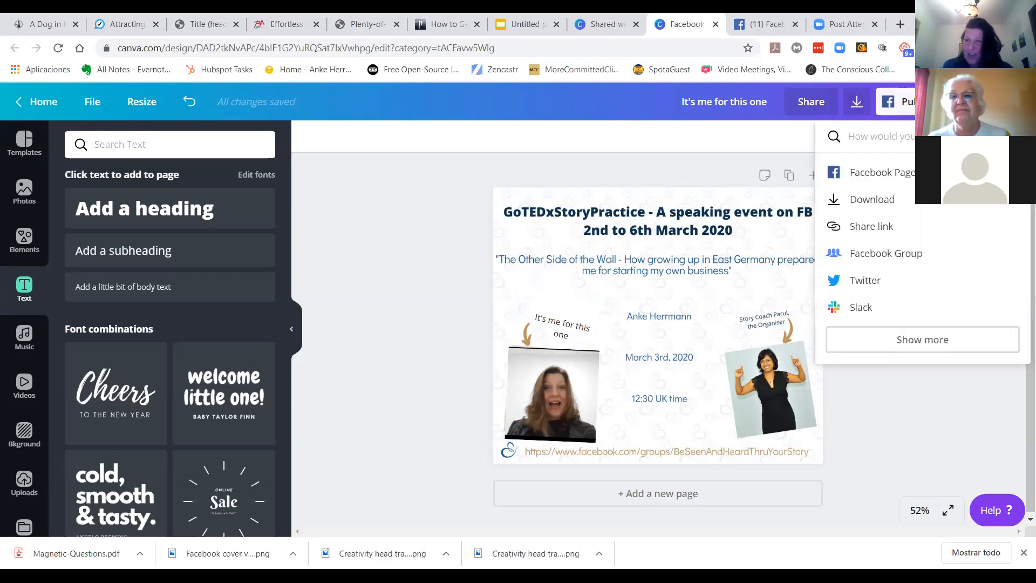
key(Escape)
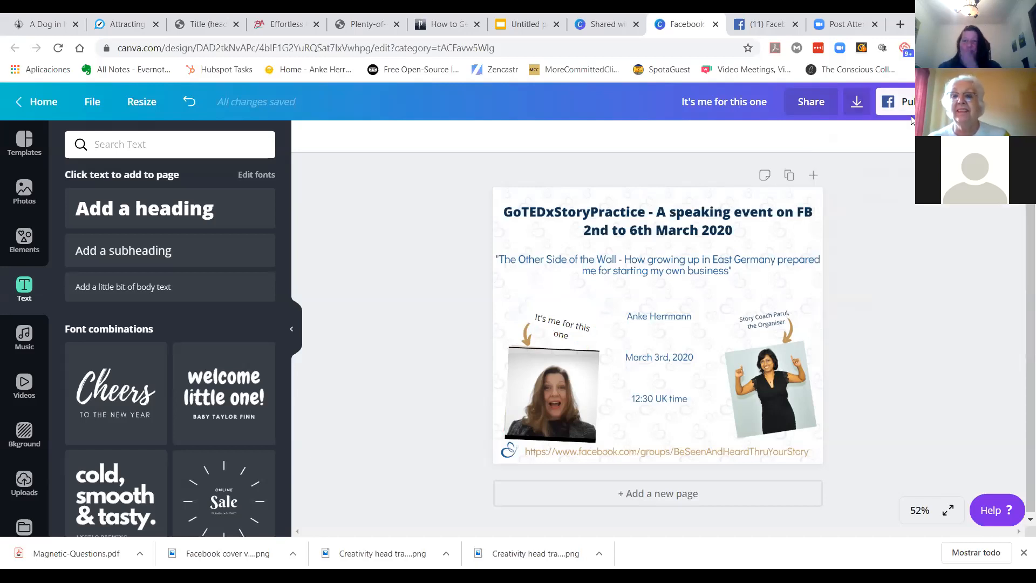
click(858, 107)
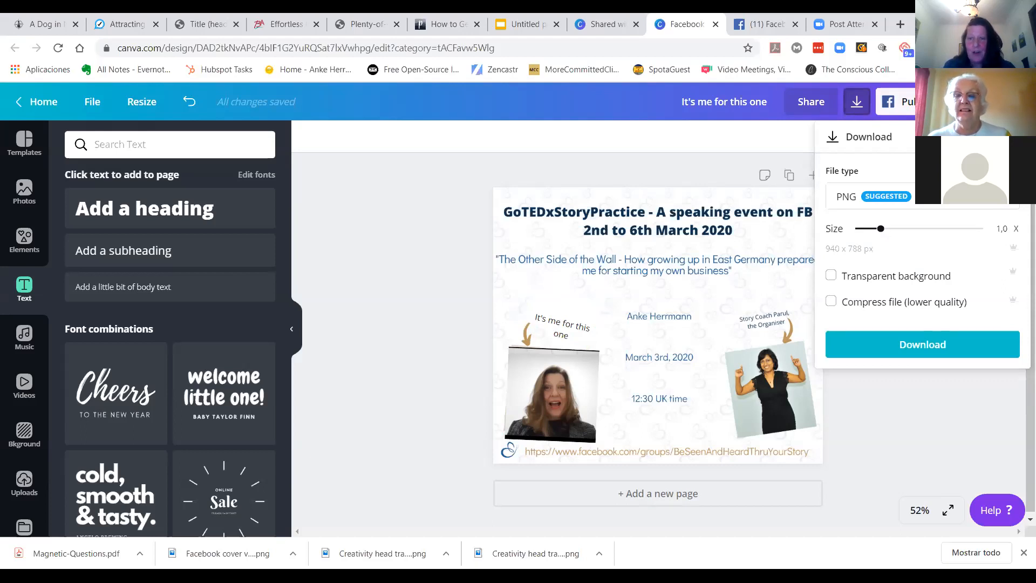
click(864, 197)
click(864, 244)
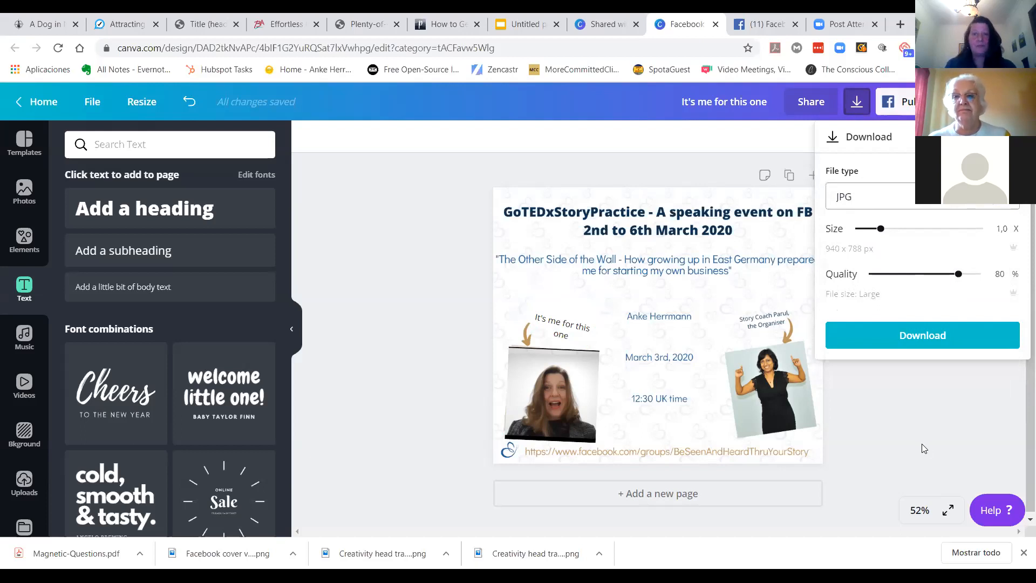
Step: Rename the design as Tests
click(703, 102)
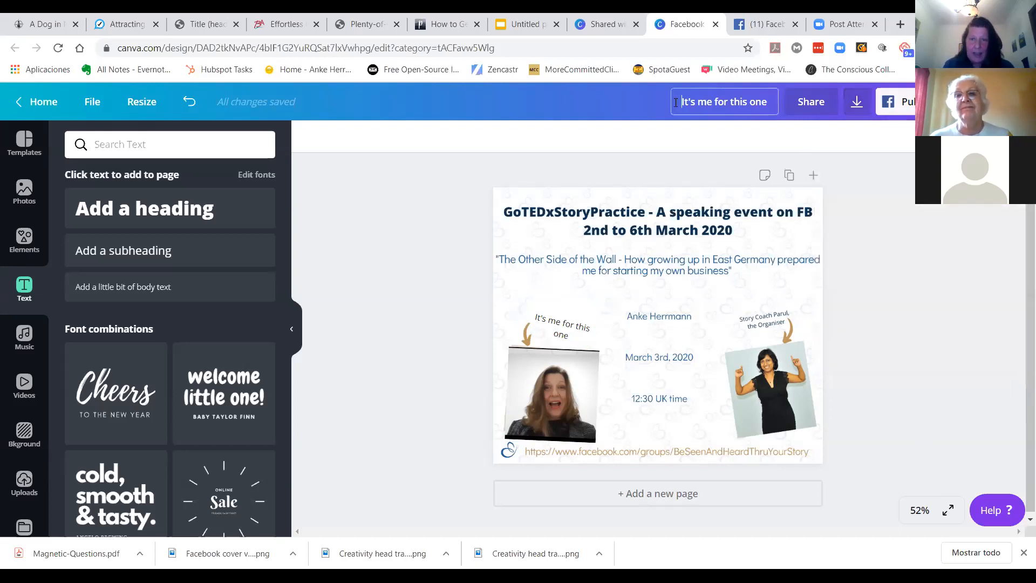
drag(681, 102, 753, 102)
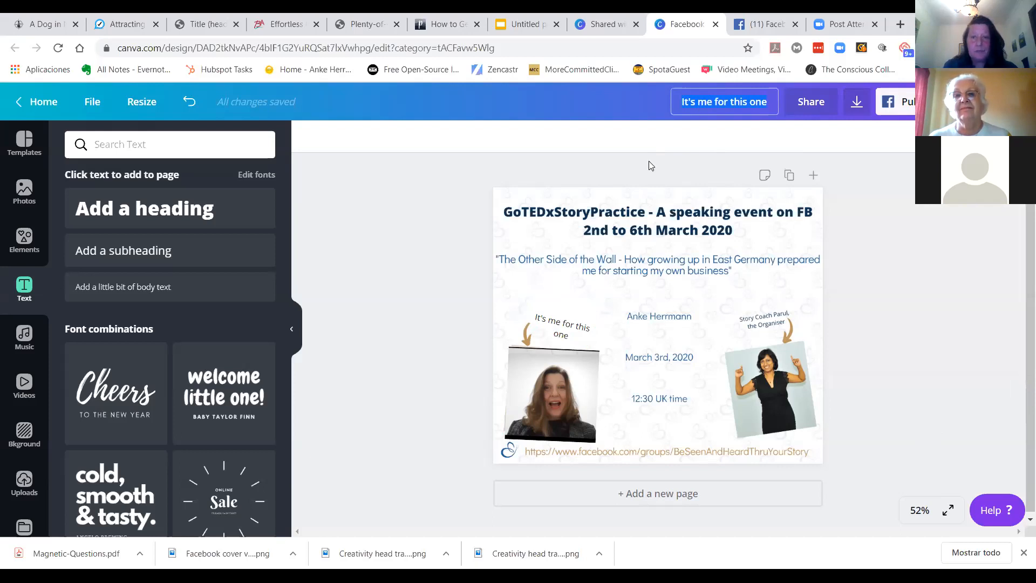
text(Tests)
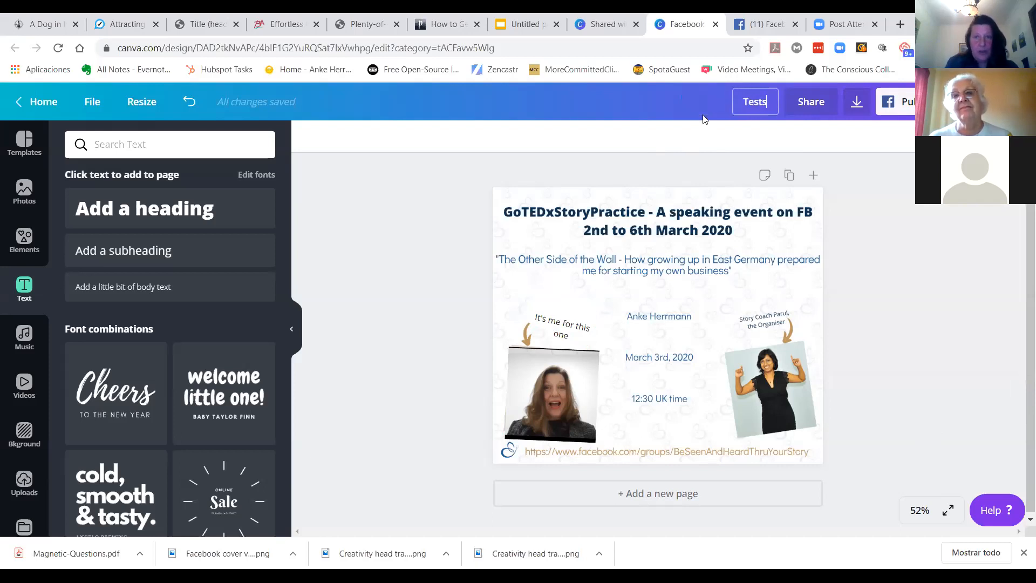
click(703, 169)
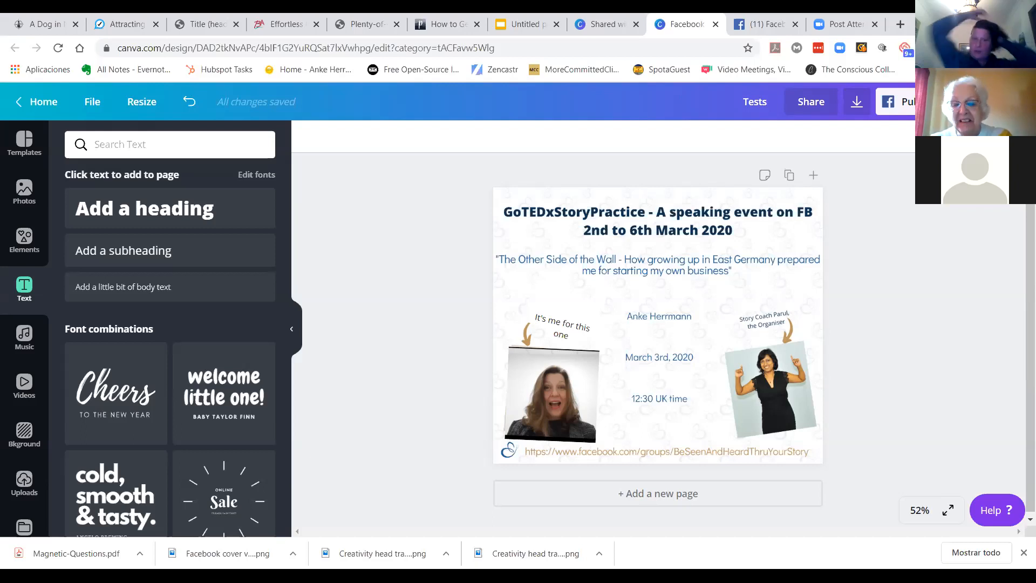
Step: Open the download options and choose PDF Print as the file type
click(857, 107)
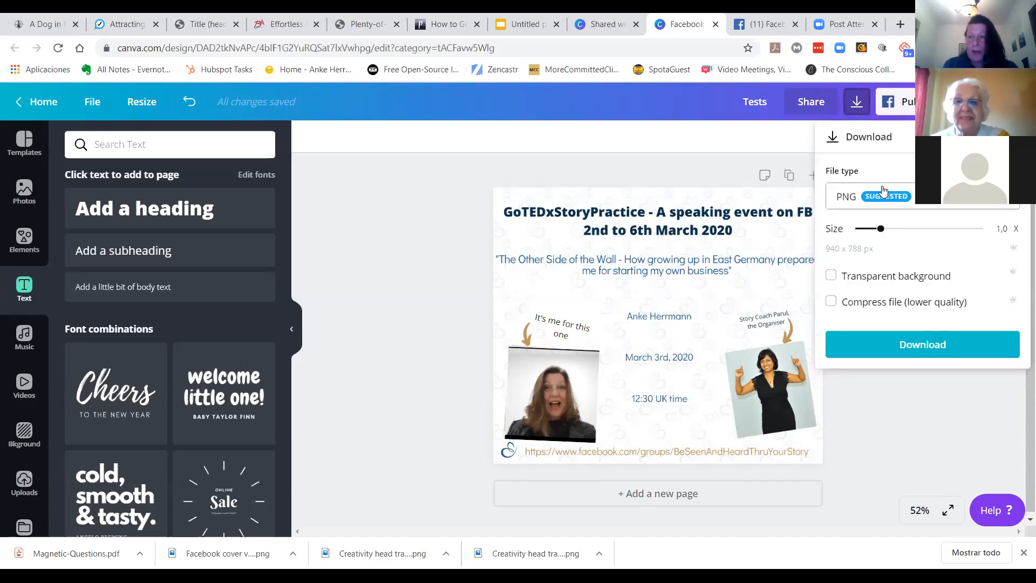
click(854, 199)
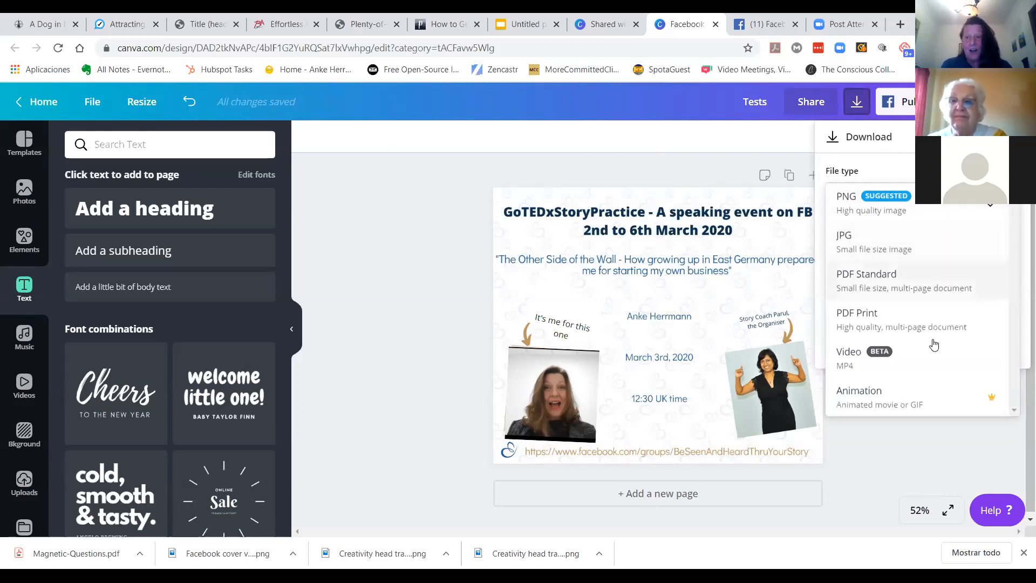
click(852, 318)
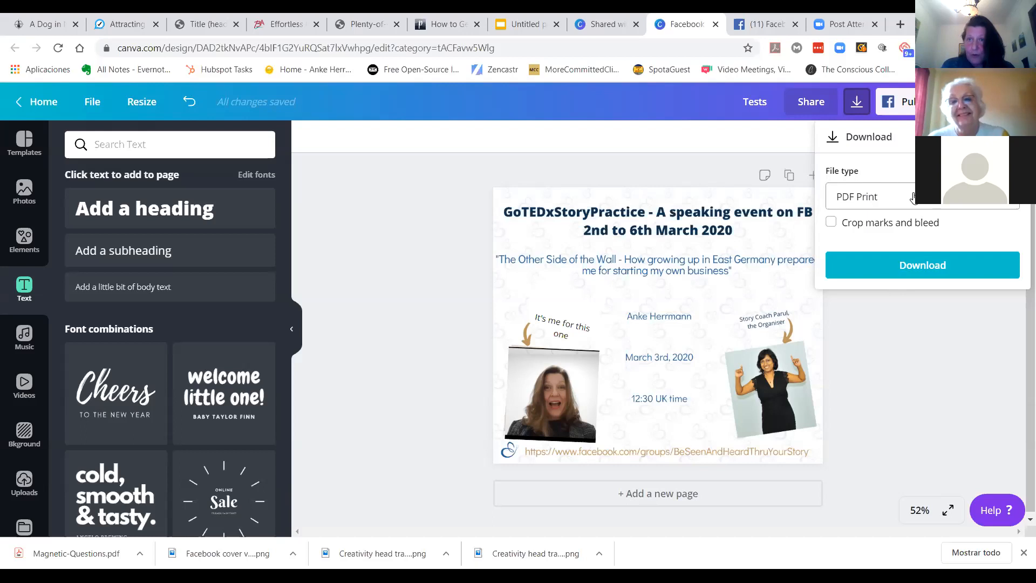
click(936, 372)
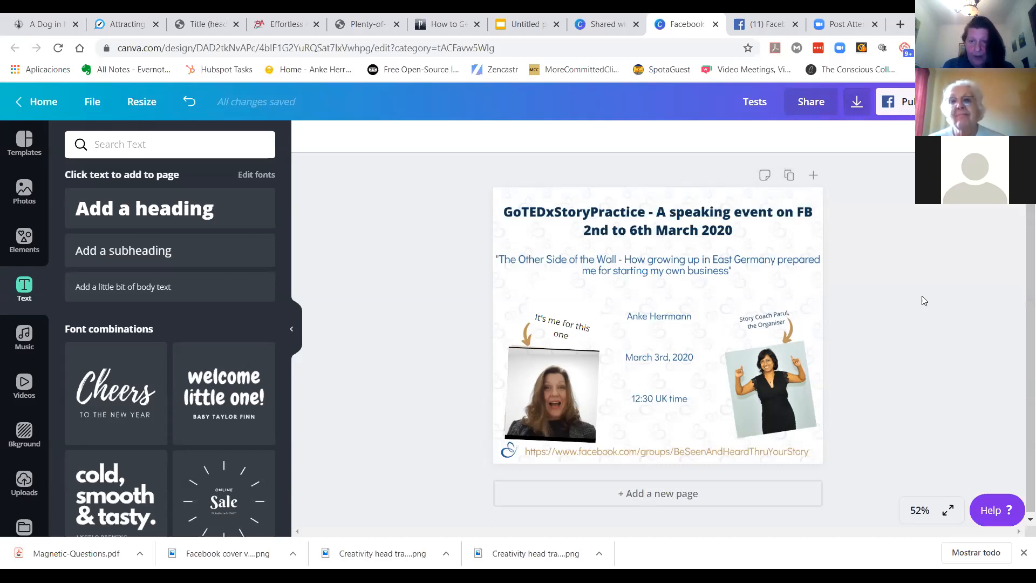
Step: Duplicate the page to create a second page of the design
scroll(923, 296, down, 1)
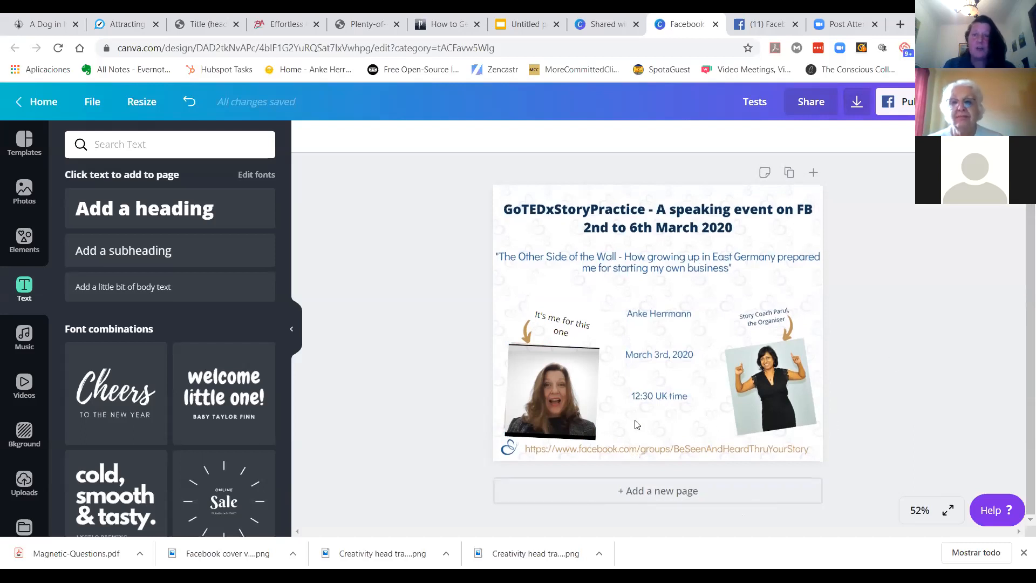
click(789, 172)
scroll(792, 338, up, 4)
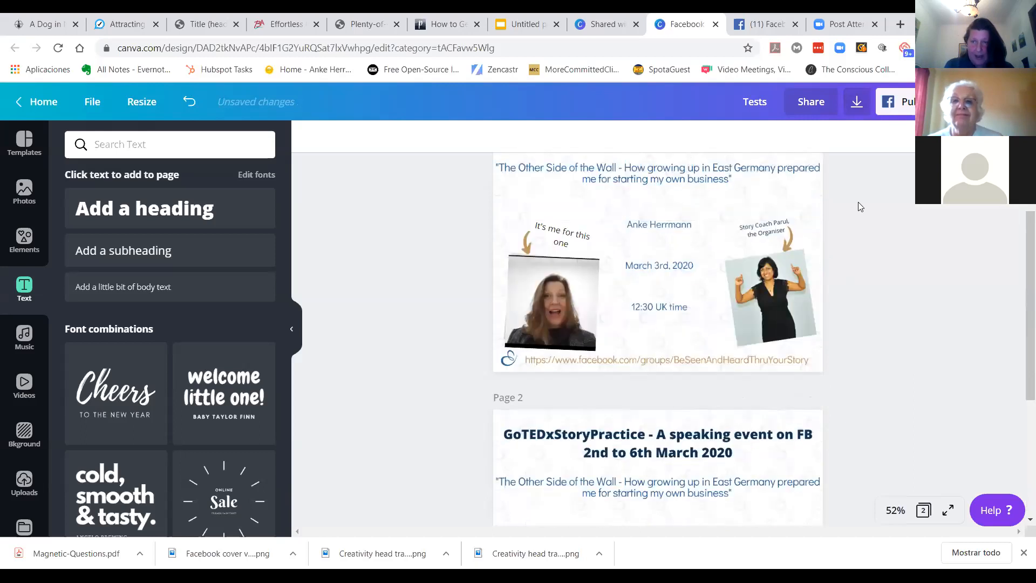
scroll(804, 341, down, 2)
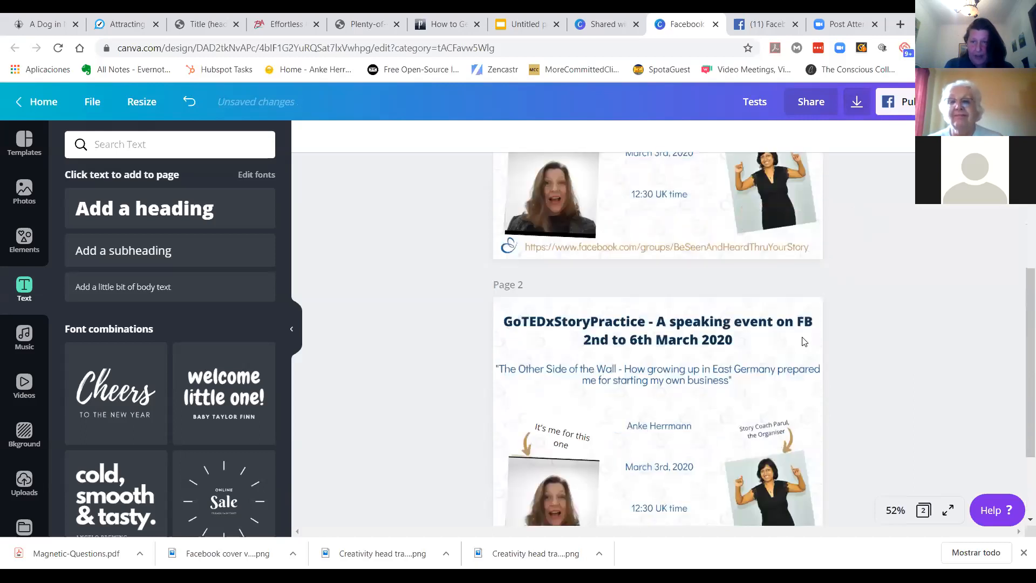
Step: Open the download options and select only Page 1 in the page selection
click(856, 102)
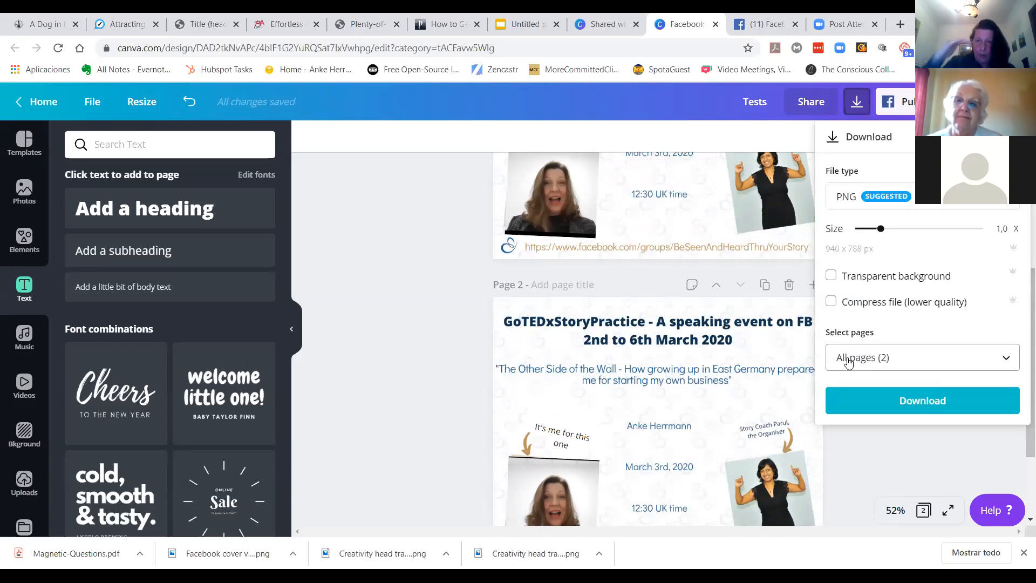
click(881, 359)
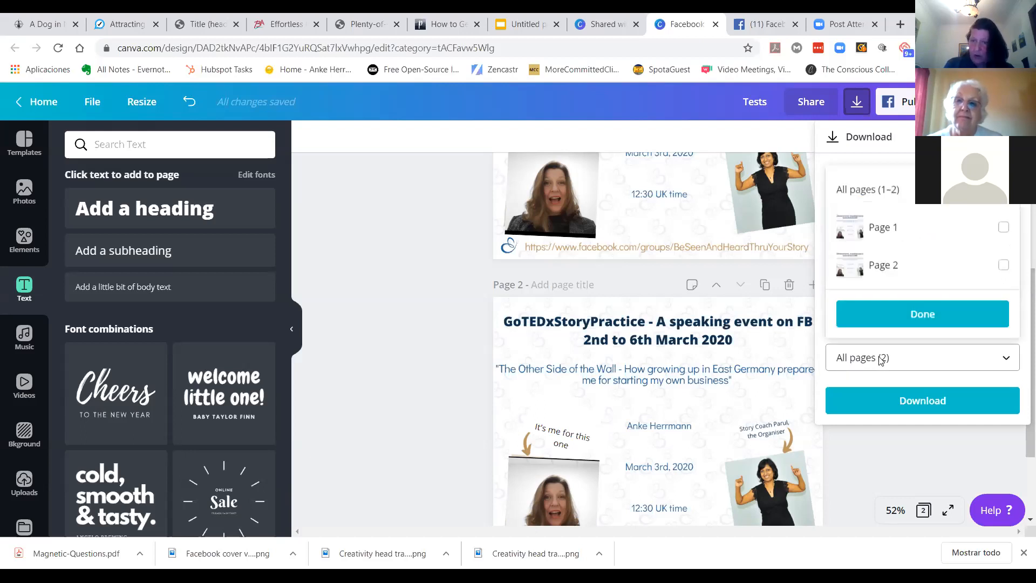
click(1002, 228)
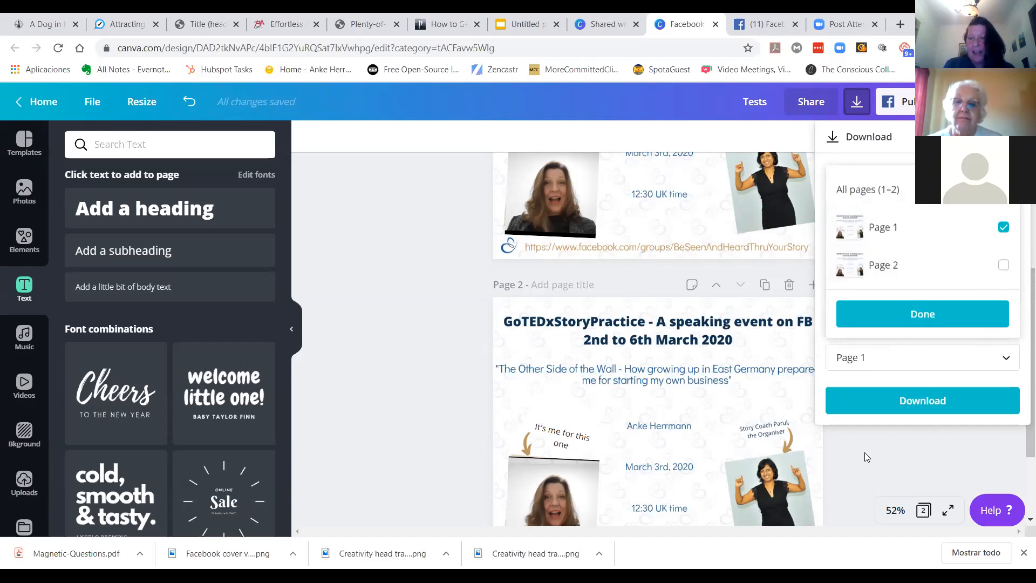
click(840, 473)
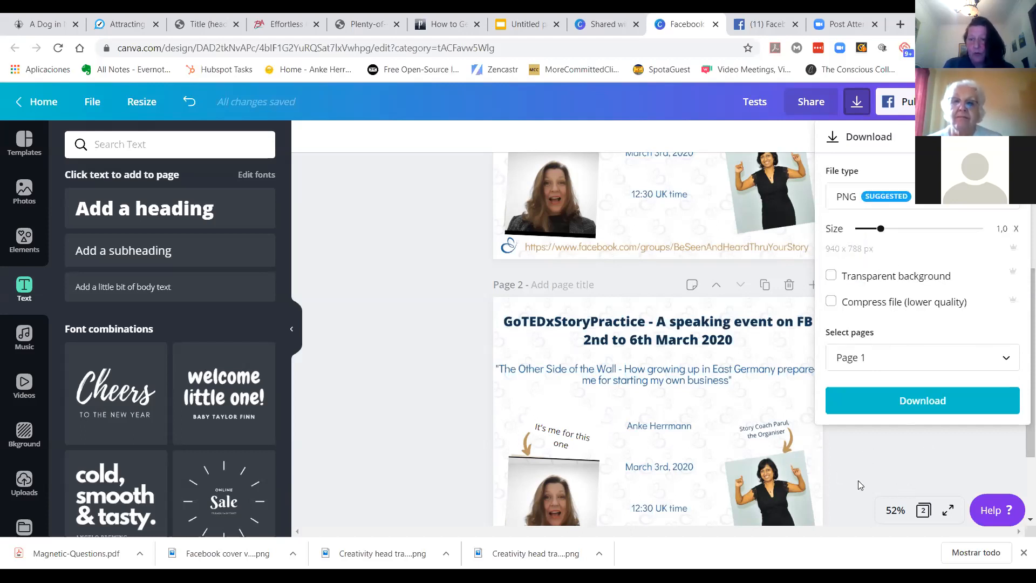
click(881, 458)
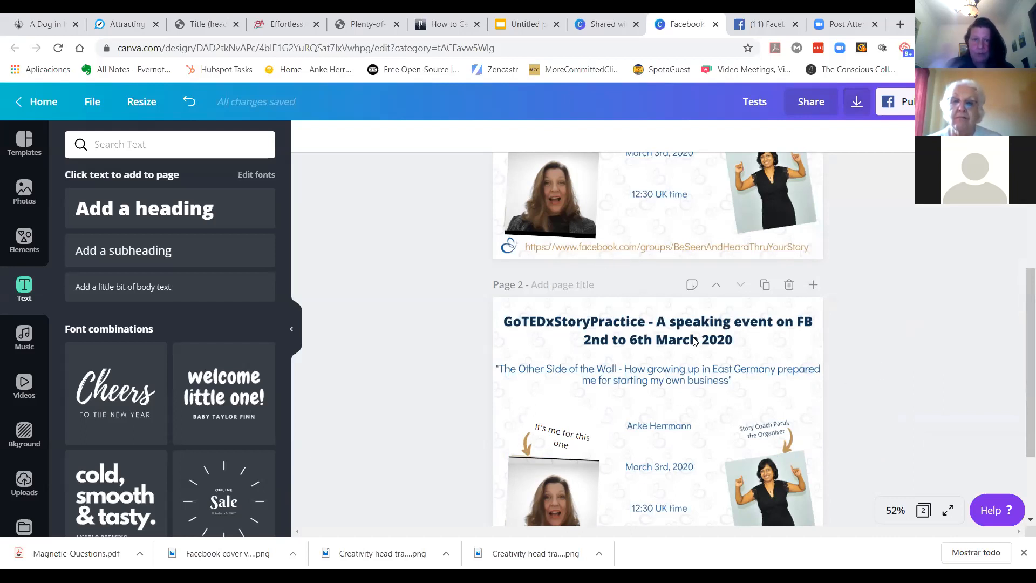
Step: Change the canvas zoom to 25% and 125%, then return to the fit view
click(894, 511)
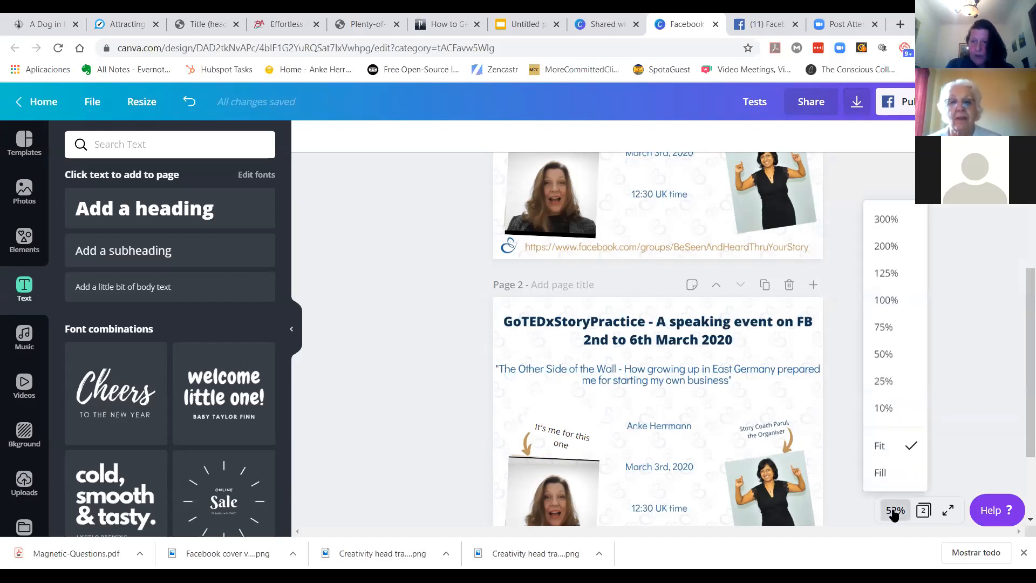
click(885, 382)
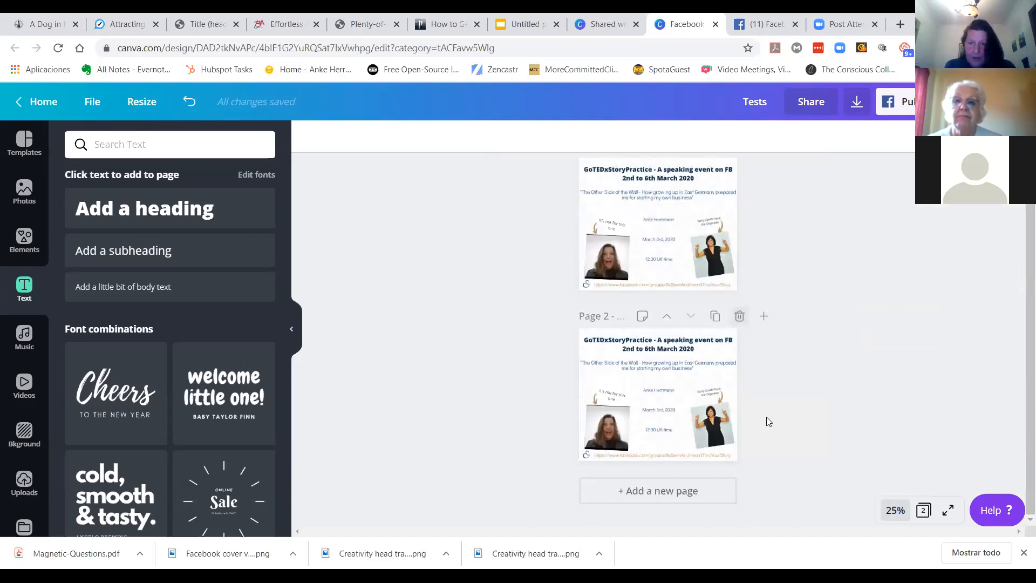
click(896, 511)
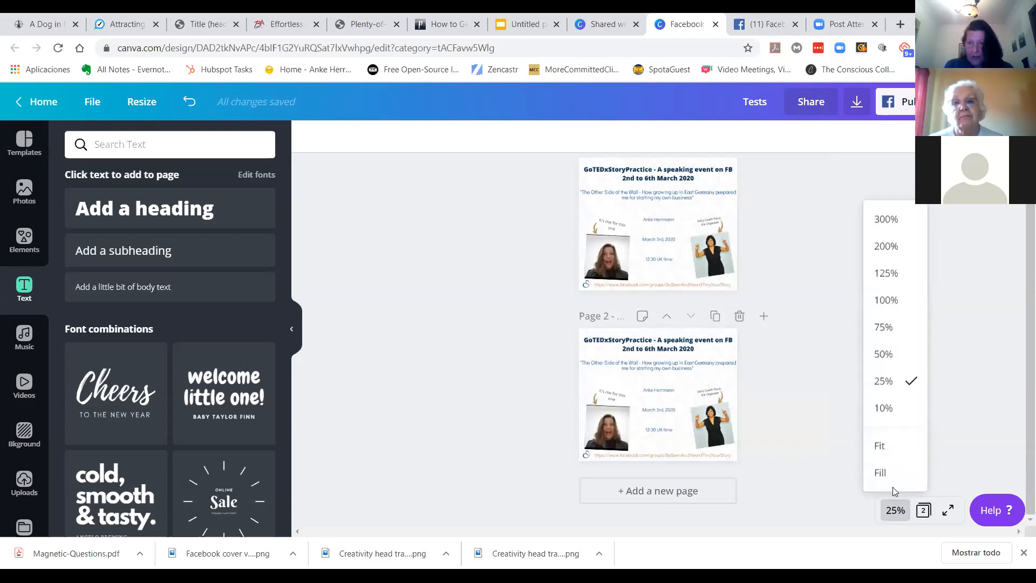
click(891, 273)
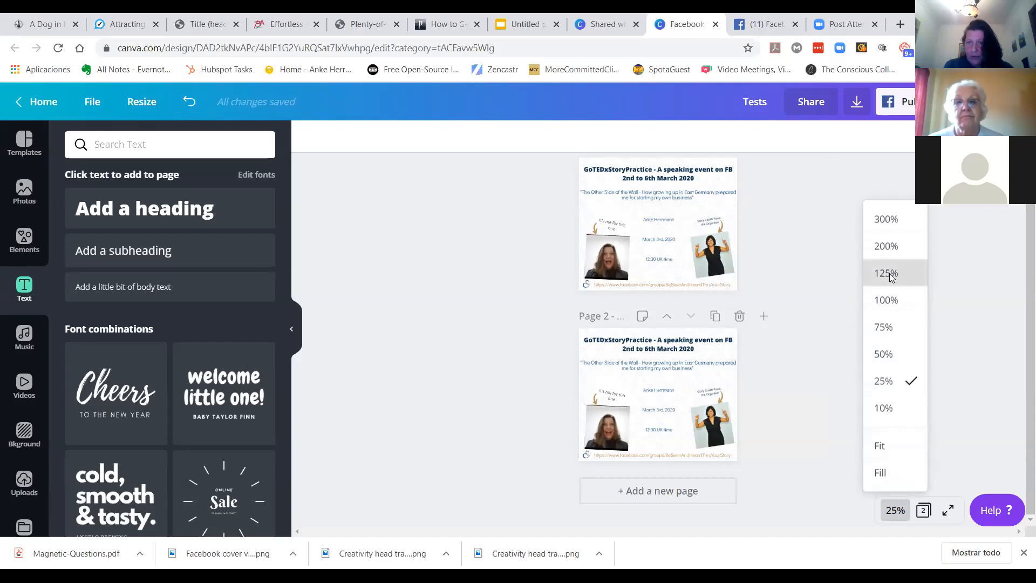
scroll(763, 389, down, 5)
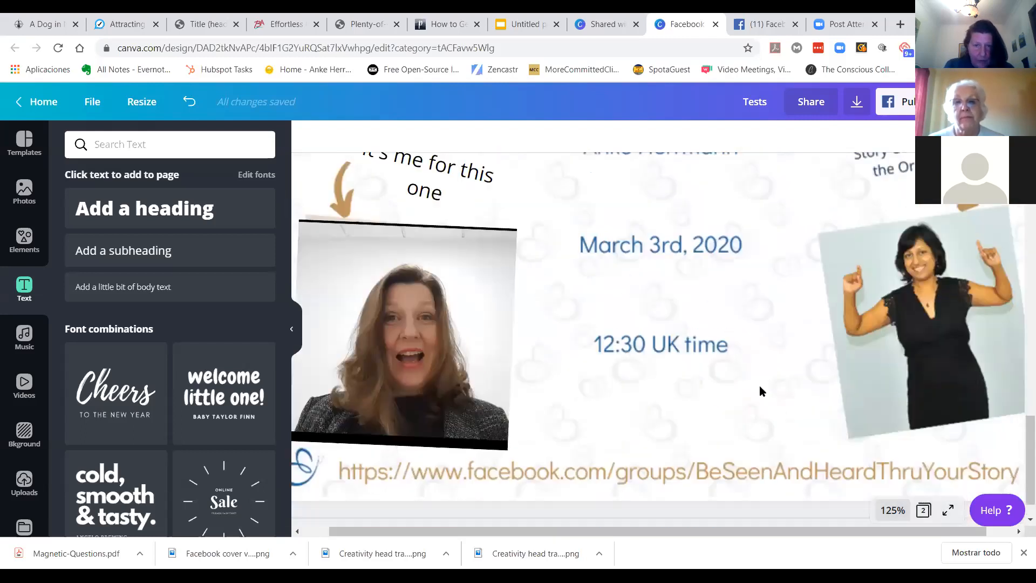
scroll(758, 387, up, 3)
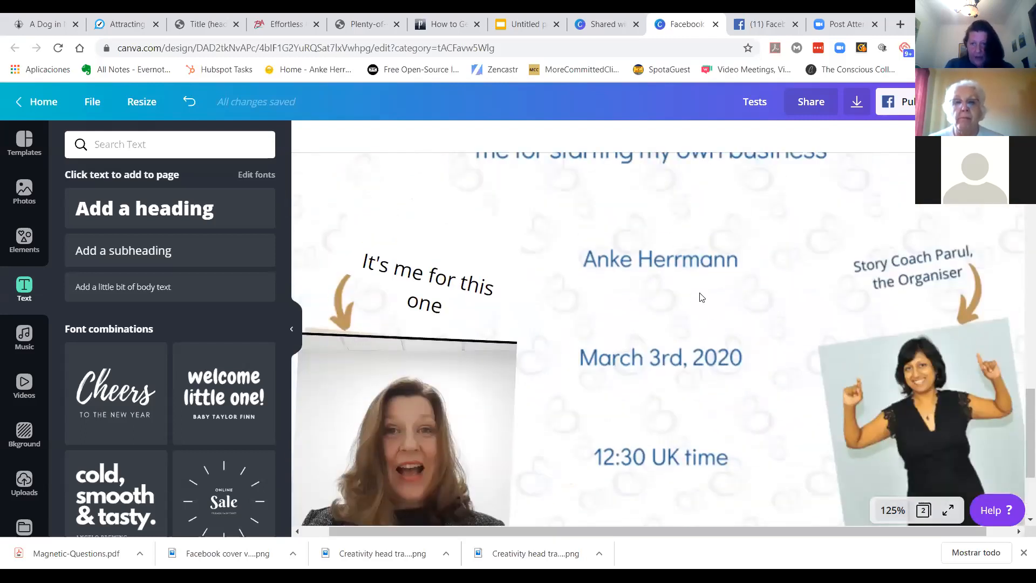
click(893, 512)
click(877, 446)
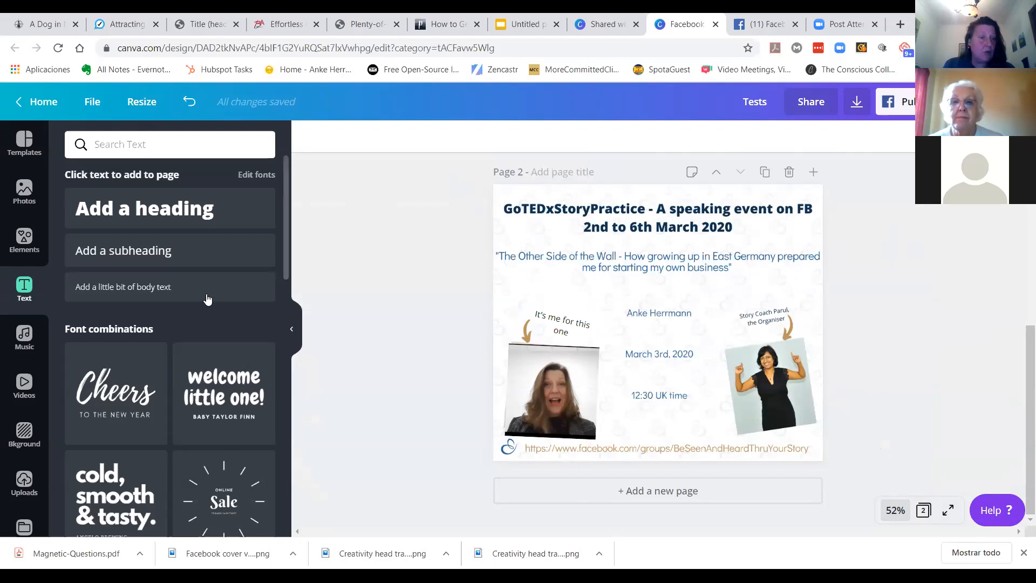
scroll(208, 298, down, 4)
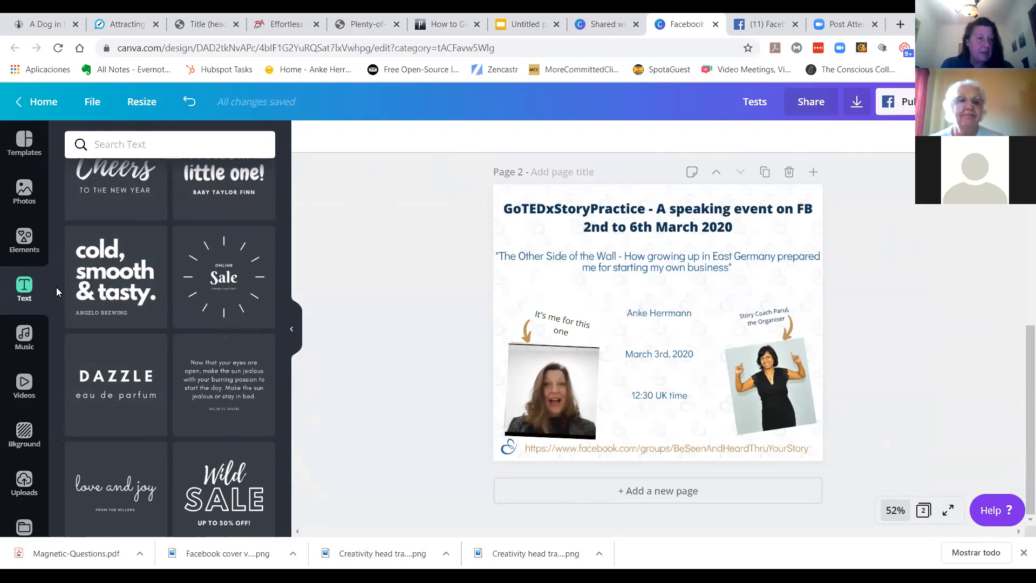
Step: Open the full Gradients element collection and add a pink-to-purple gradient square to page 2
click(24, 240)
scroll(217, 316, down, 2)
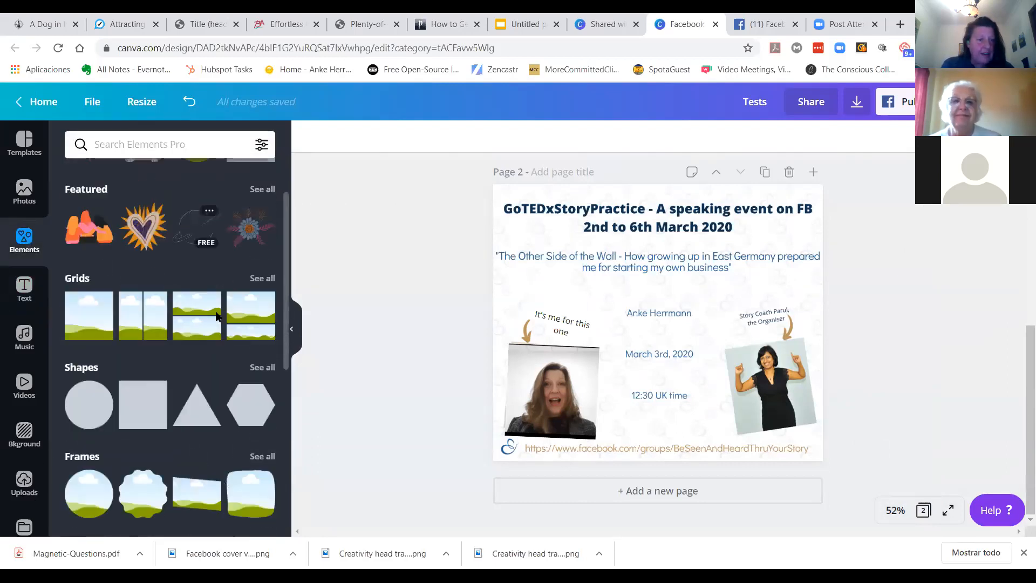
scroll(217, 316, down, 3)
scroll(215, 316, down, 6)
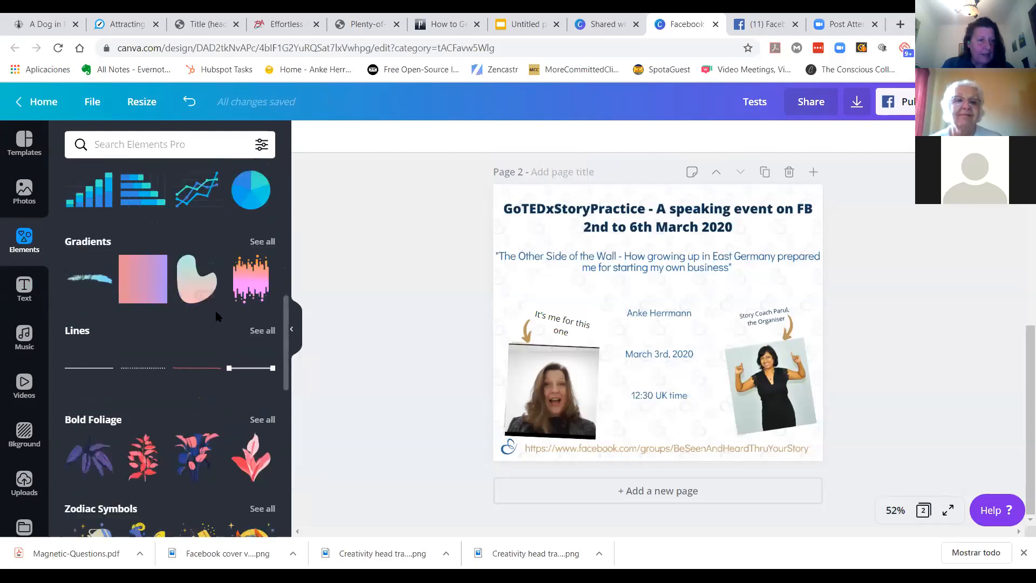
click(269, 246)
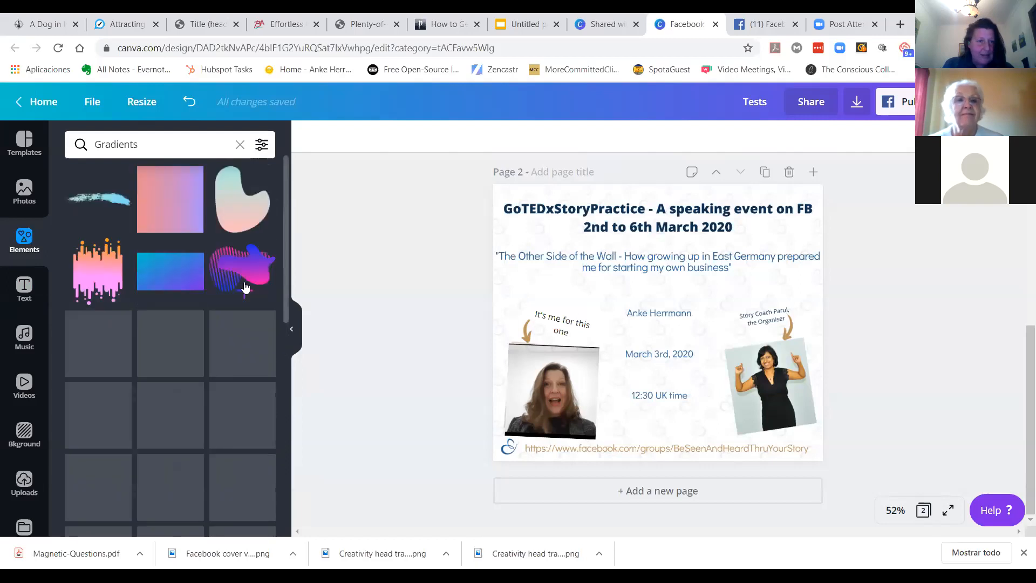
click(169, 211)
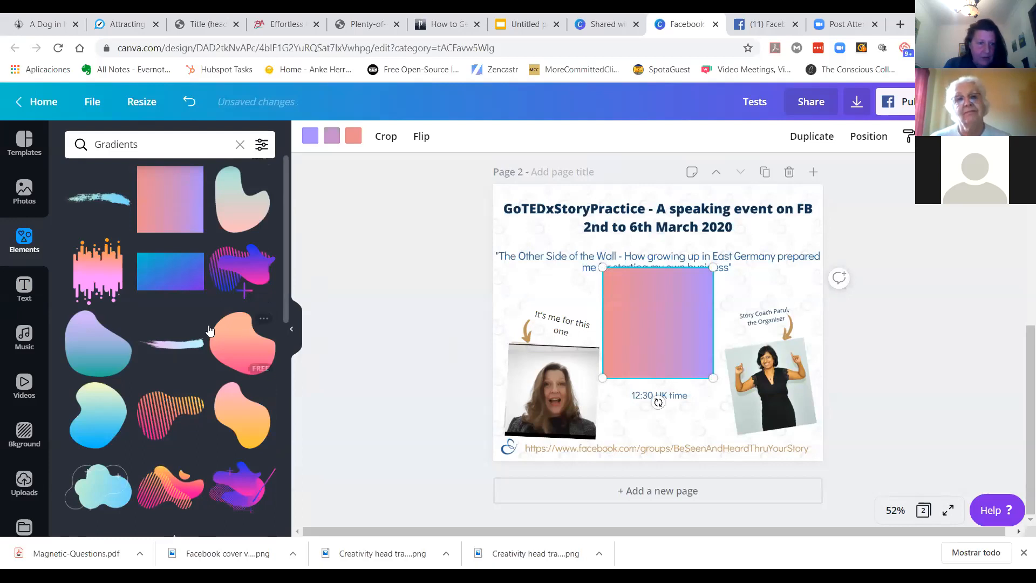
Step: Place a purple fading gradient element onto the top-left corner of page 2, over the title
scroll(215, 330, down, 10)
scroll(215, 330, down, 10)
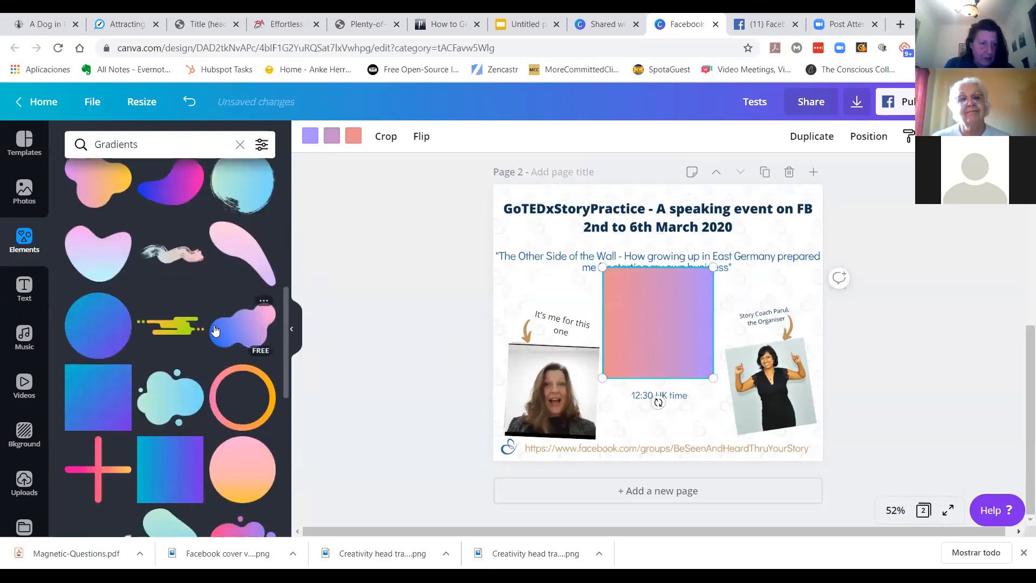
scroll(214, 330, down, 10)
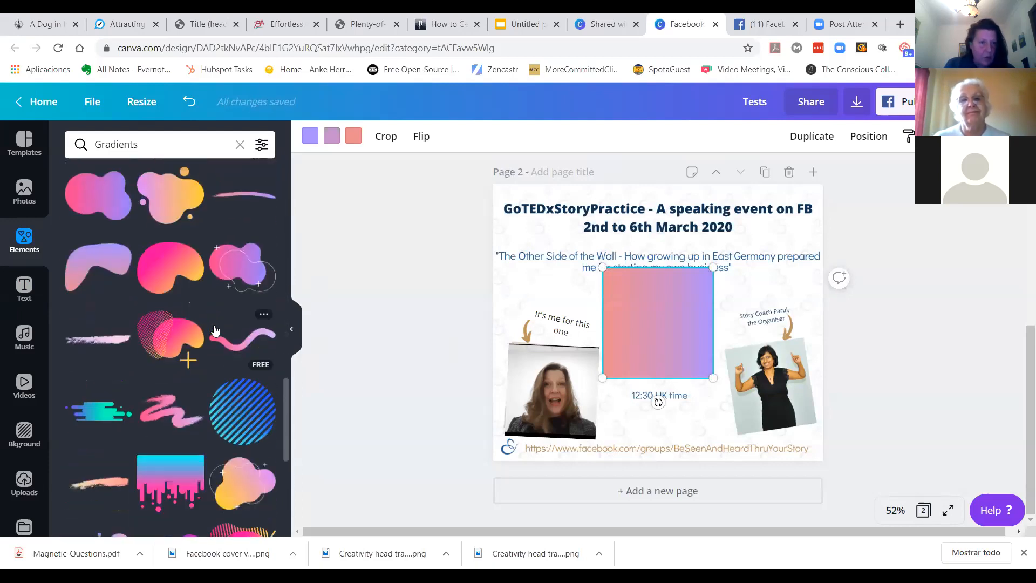
scroll(214, 330, down, 2)
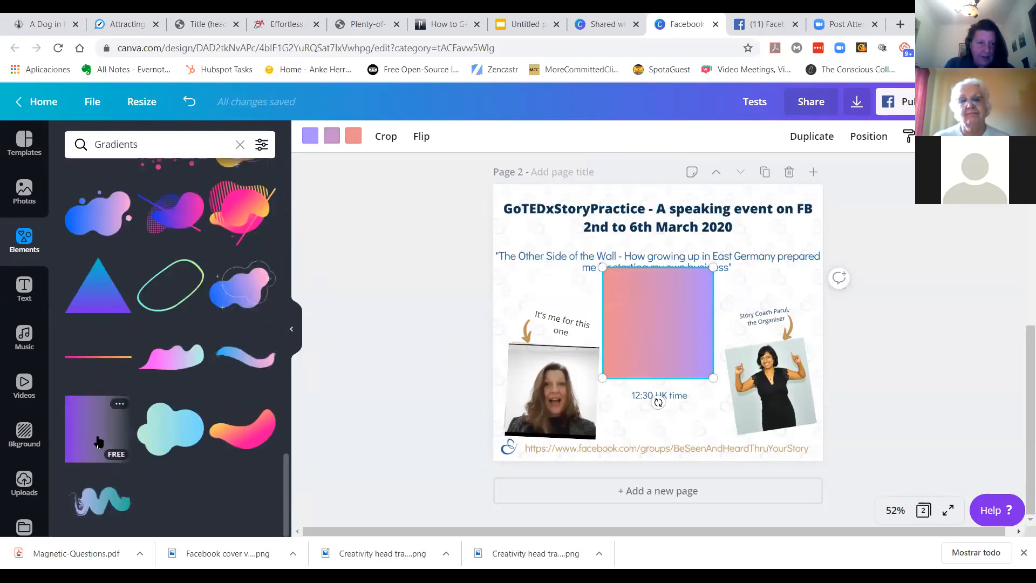
drag(97, 441, 527, 238)
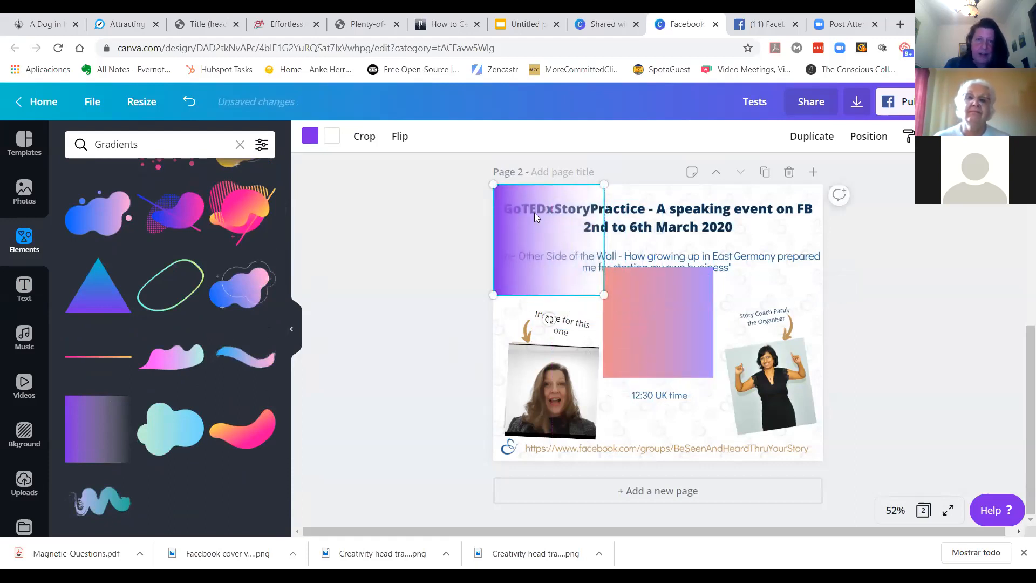
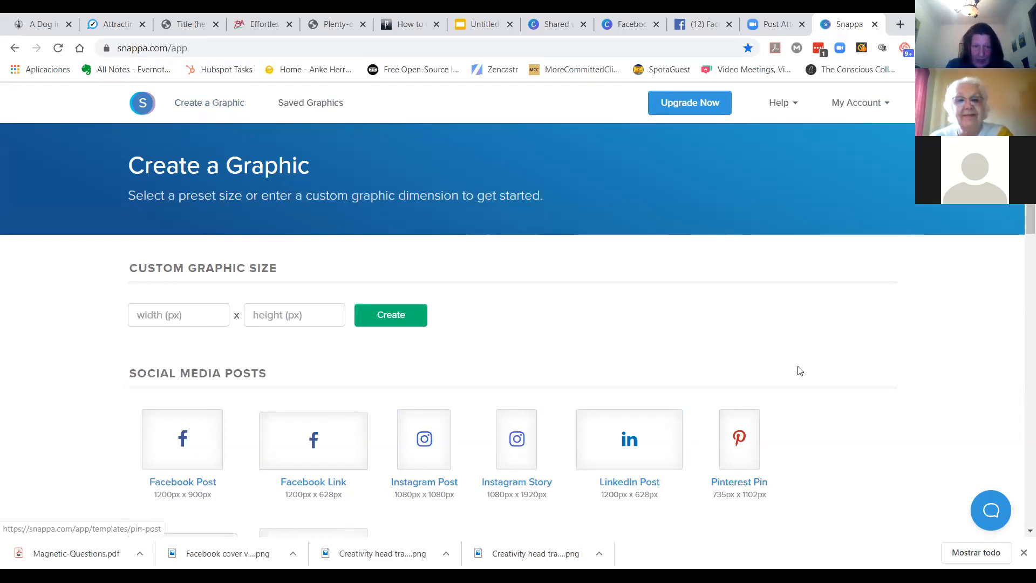
Step: Browse the preset graphic sizes on the Create a Graphic page
scroll(800, 370, down, 4)
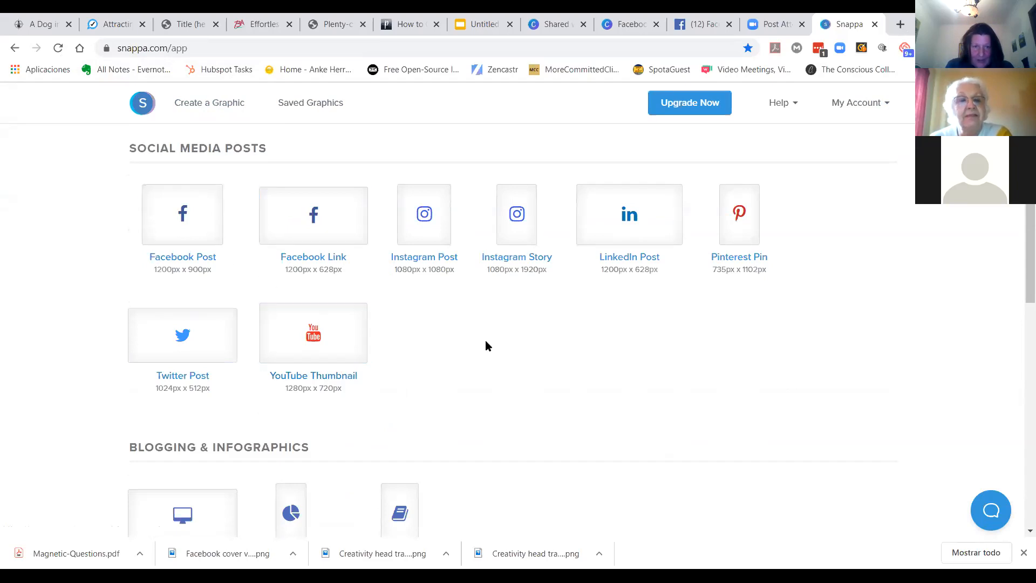
scroll(485, 342, down, 8)
scroll(487, 346, up, 4)
scroll(487, 346, down, 9)
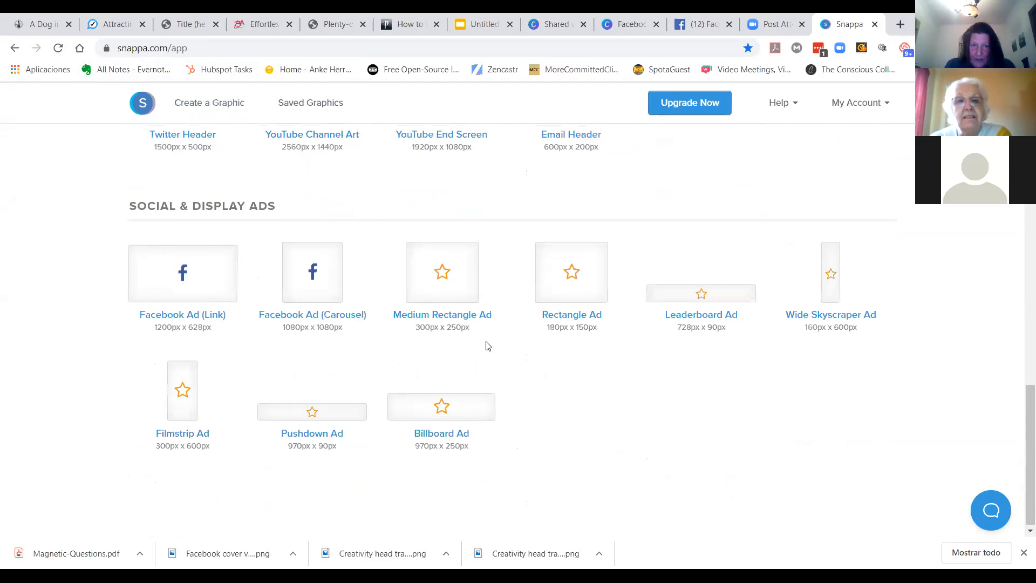
scroll(488, 346, up, 17)
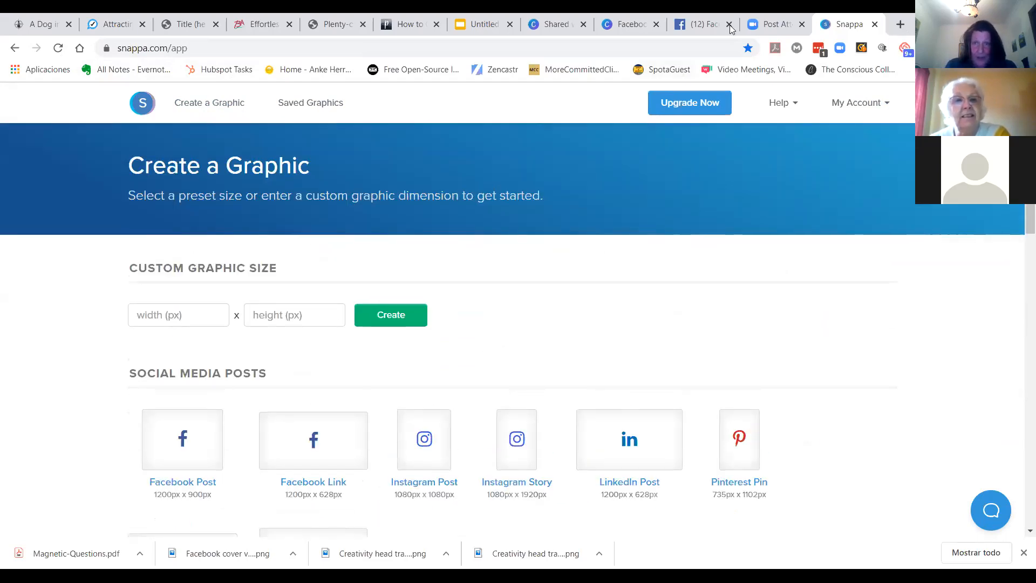
Step: Switch to Canva and open the All your designs folder
click(627, 25)
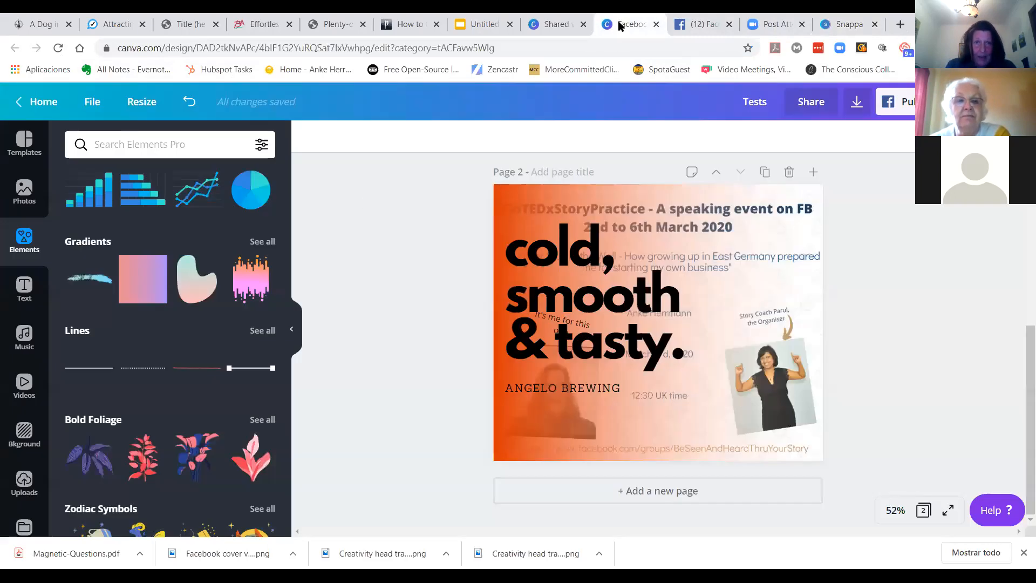
click(657, 25)
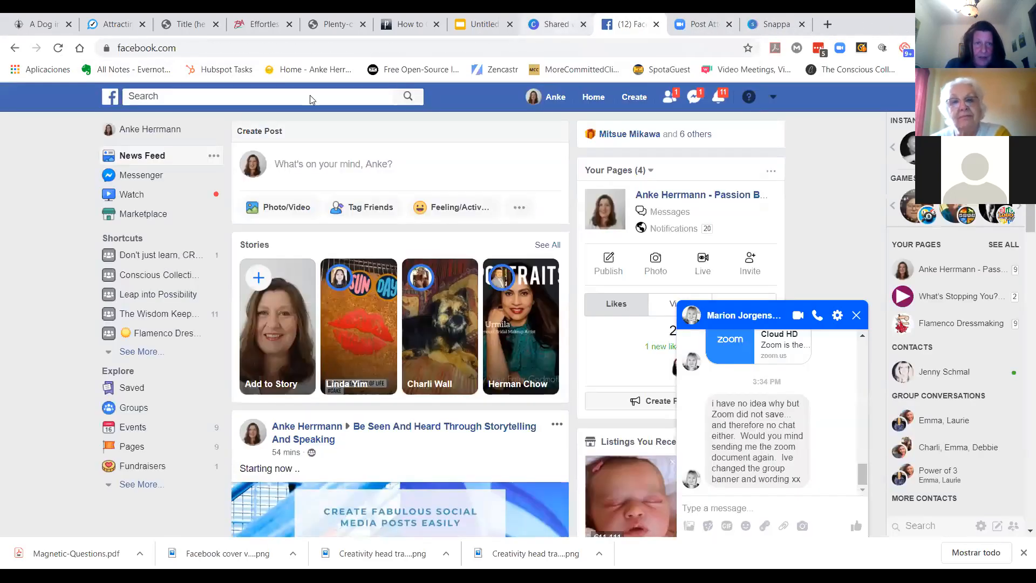
click(572, 24)
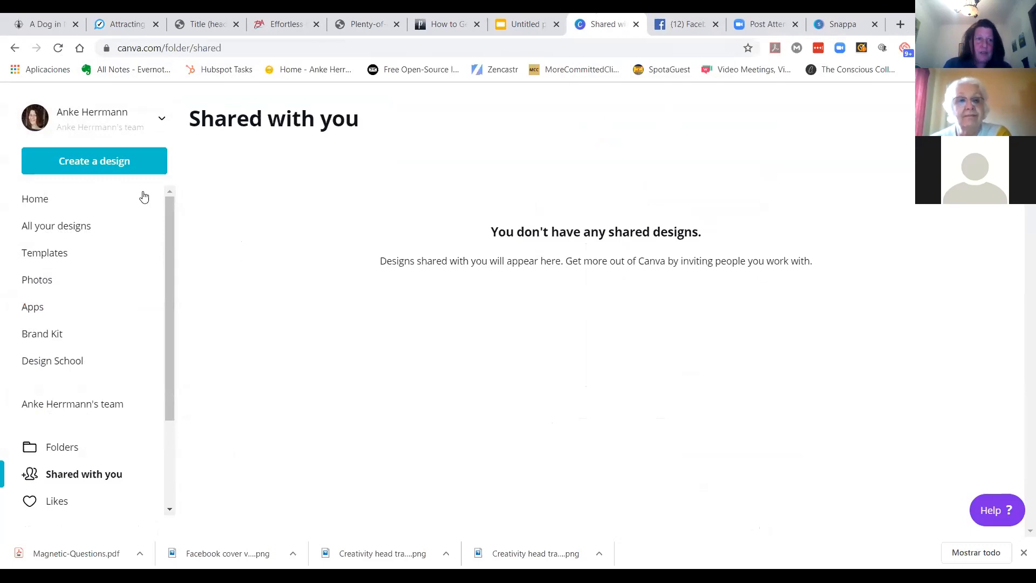
click(56, 233)
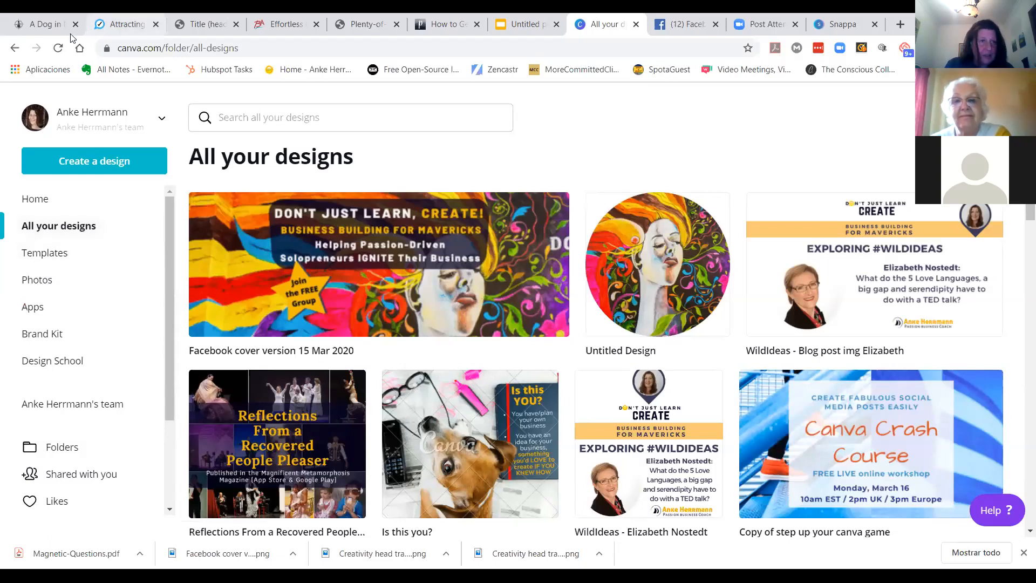
click(59, 47)
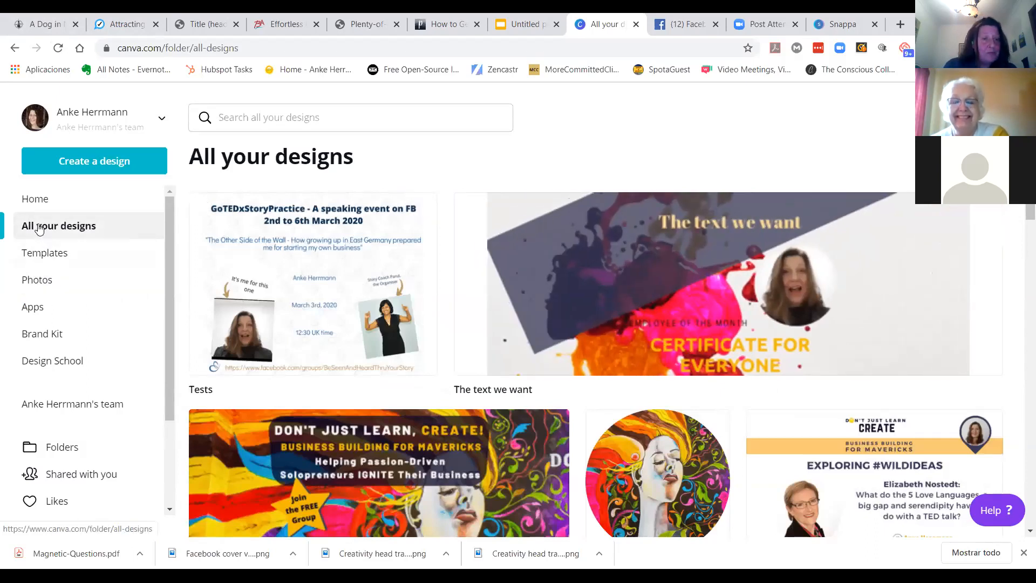
Step: Start creating a Canva design with custom dimensions and open the units list
click(75, 169)
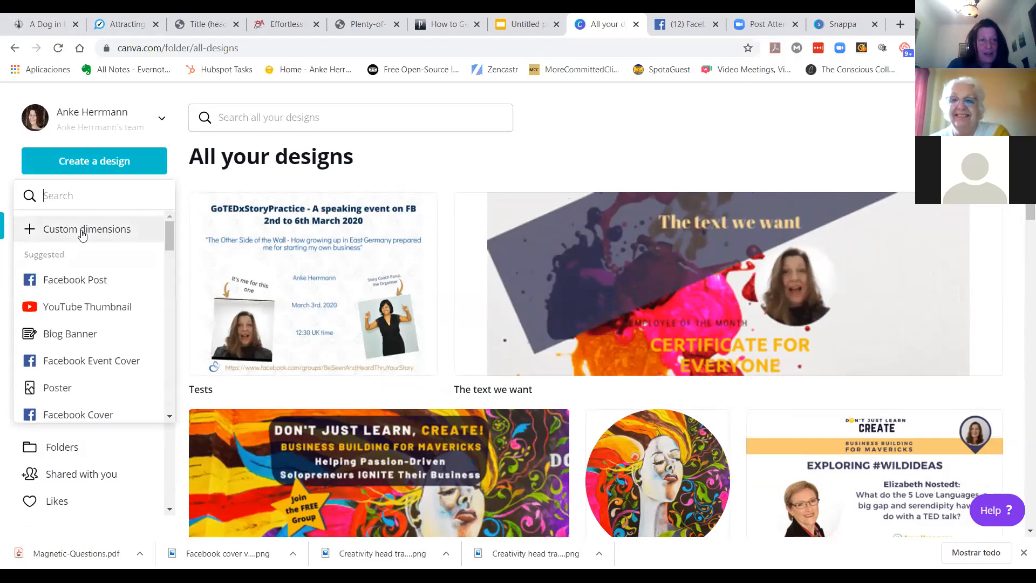
scroll(80, 335, down, 8)
scroll(80, 333, up, 8)
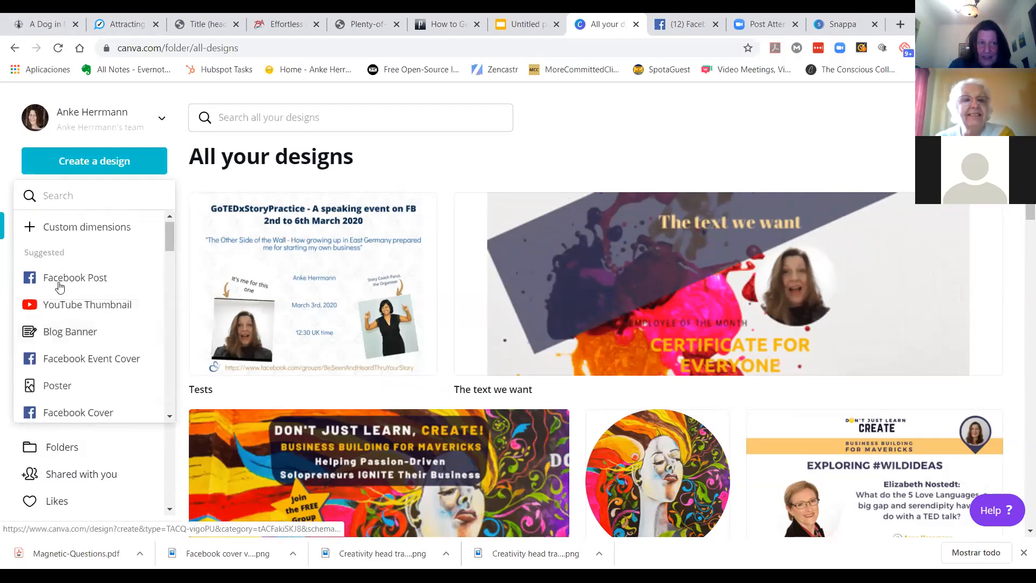
click(53, 230)
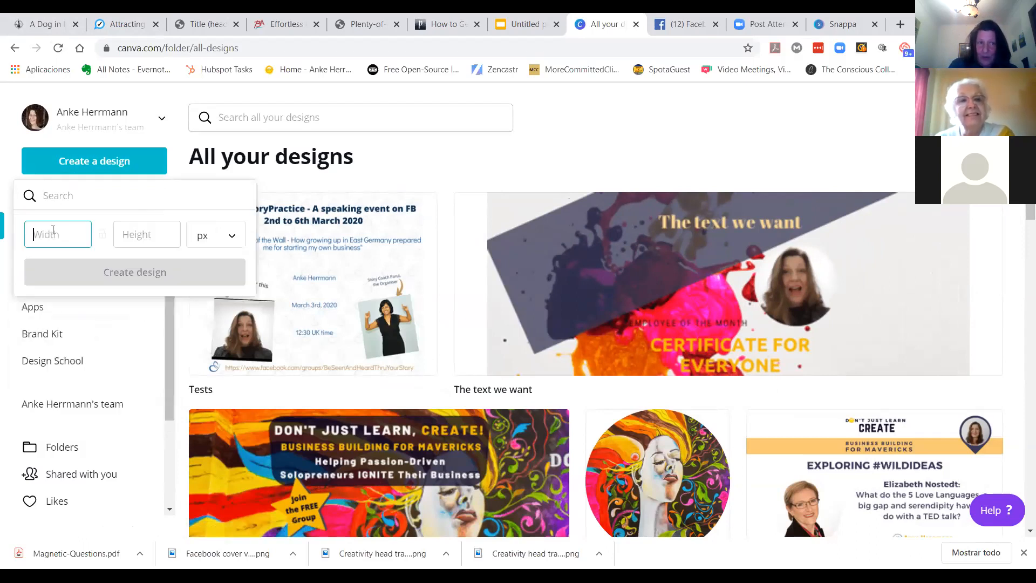
click(229, 236)
click(224, 238)
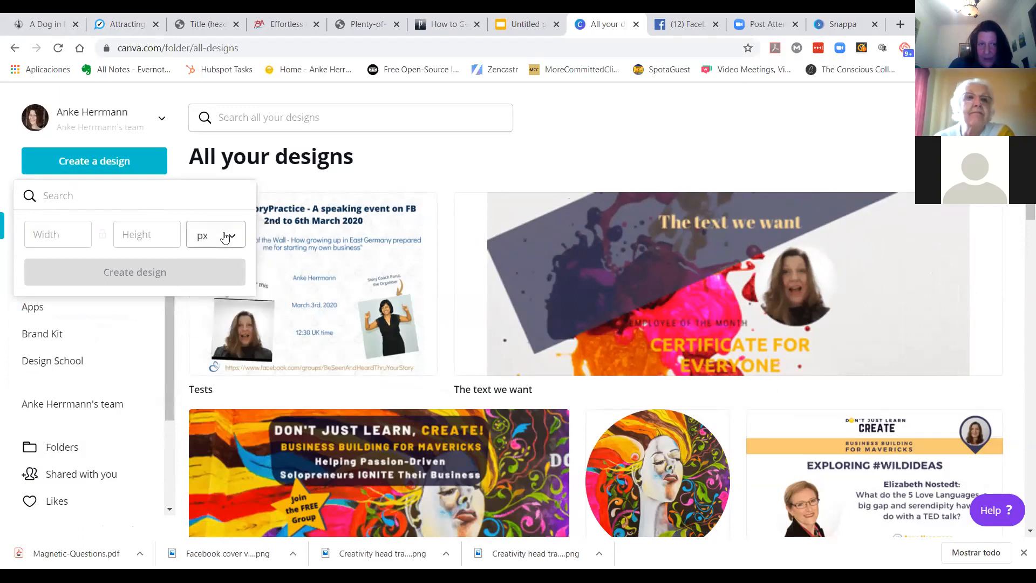
Step: Switch back to Snappa and open the YouTube Thumbnail preset at 1280px x 720px
click(842, 24)
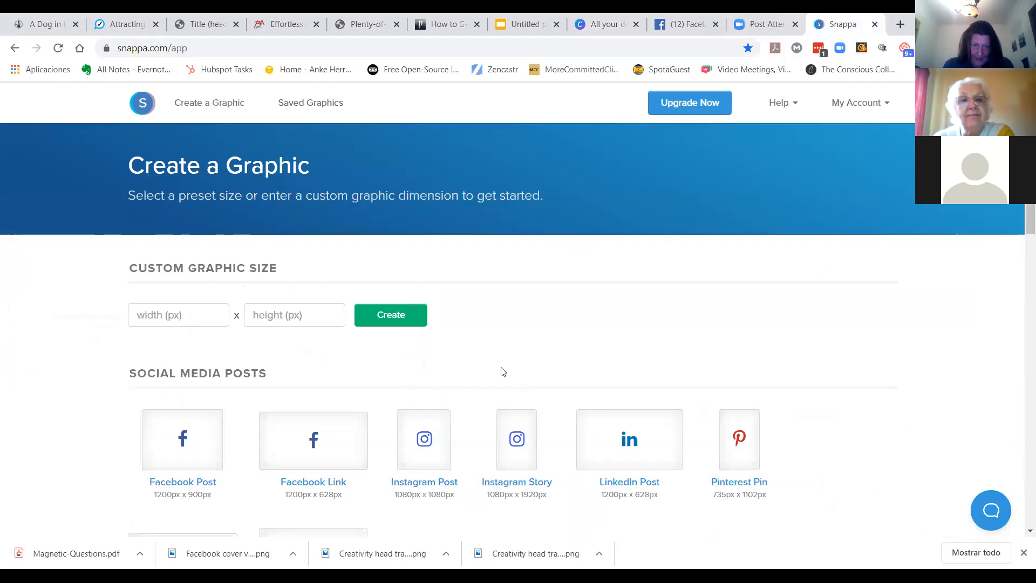
scroll(503, 372, down, 2)
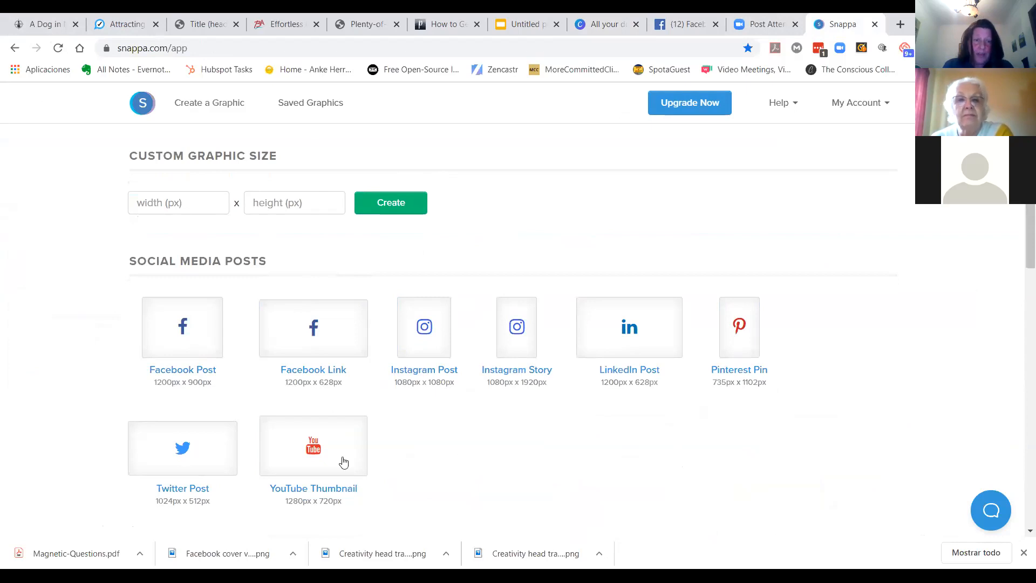
click(308, 459)
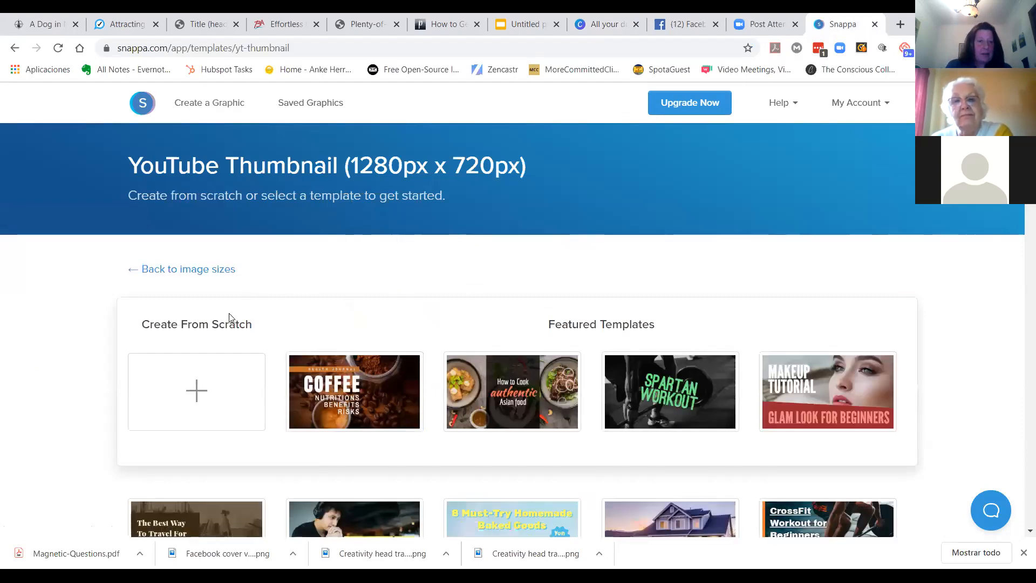
Step: Browse the YouTube Thumbnail templates and open the COFFEE health journal template
scroll(439, 266, down, 2)
scroll(676, 335, down, 3)
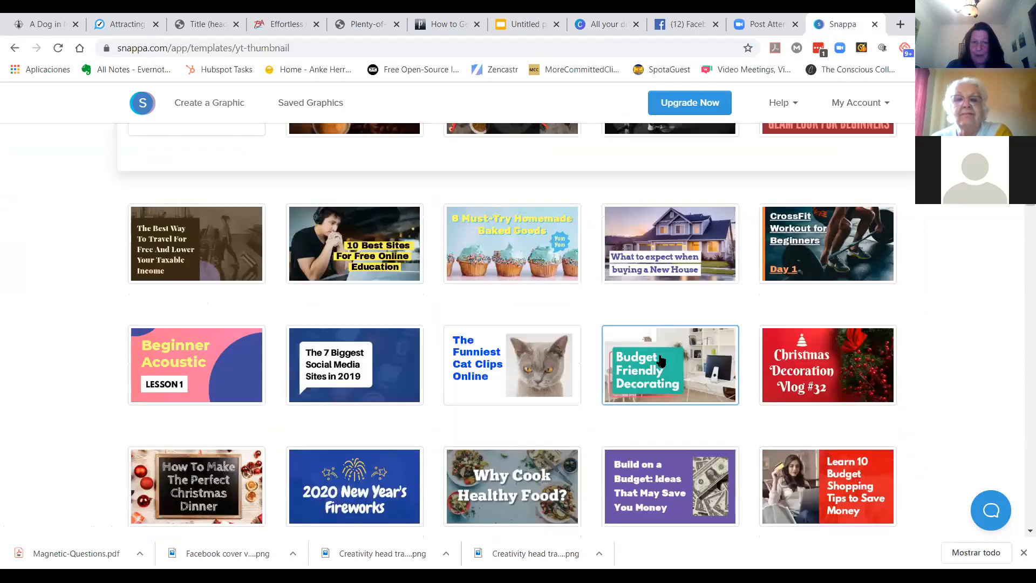
scroll(661, 360, down, 5)
scroll(655, 359, up, 6)
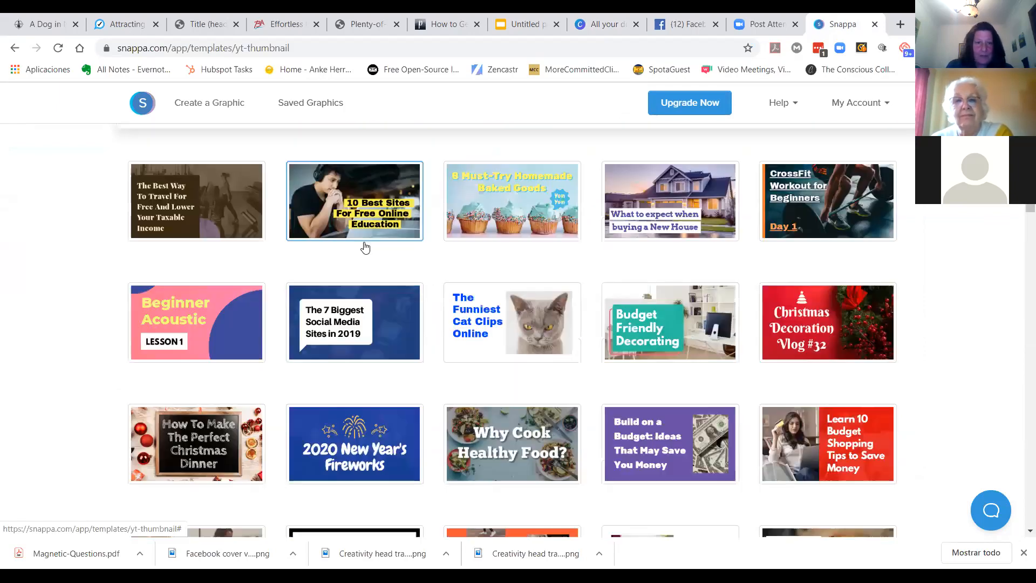
scroll(337, 258, up, 6)
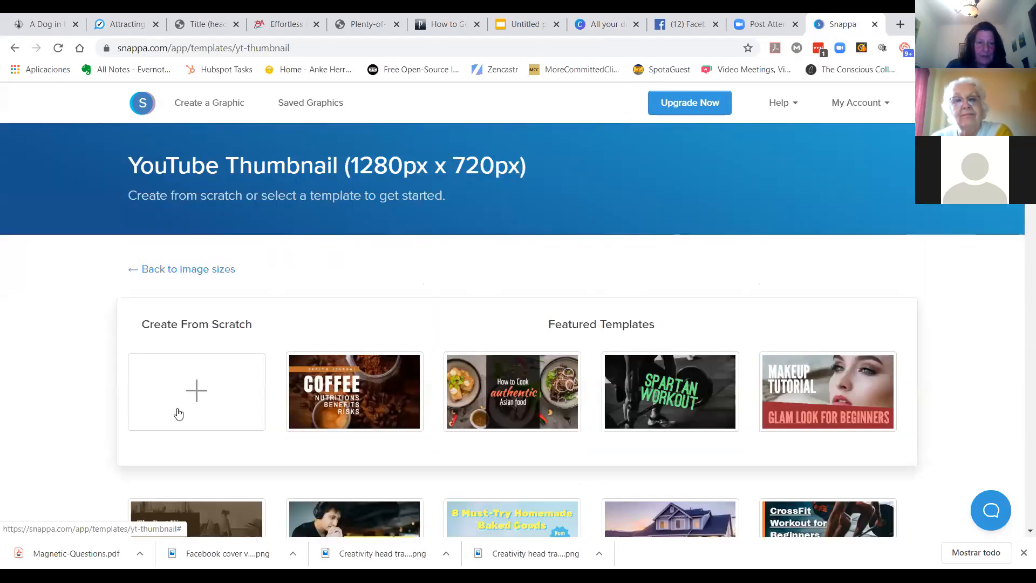
click(354, 387)
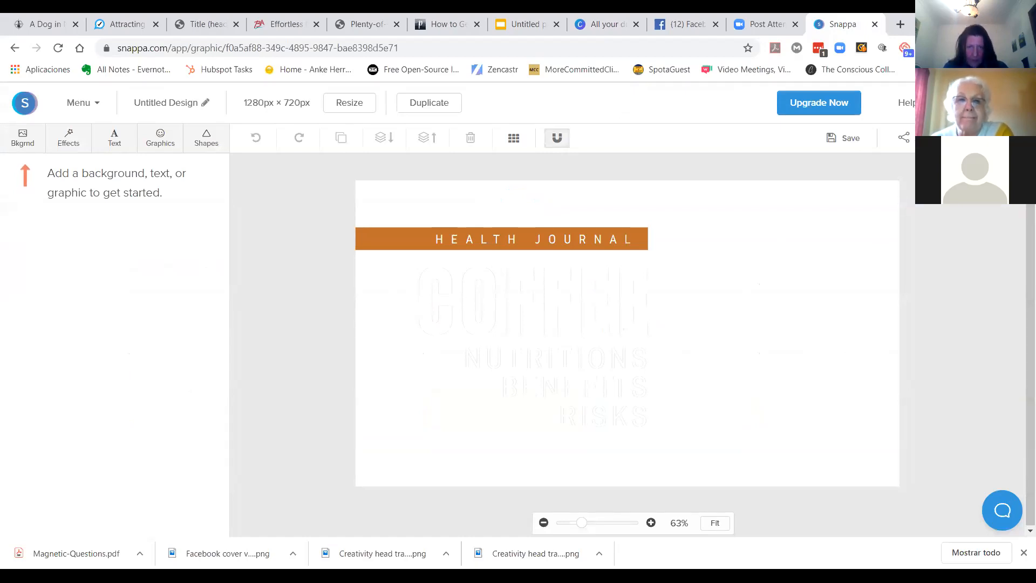
Step: Inspect the template's text blocks, their font settings and the snap-to-grid toggle
click(556, 142)
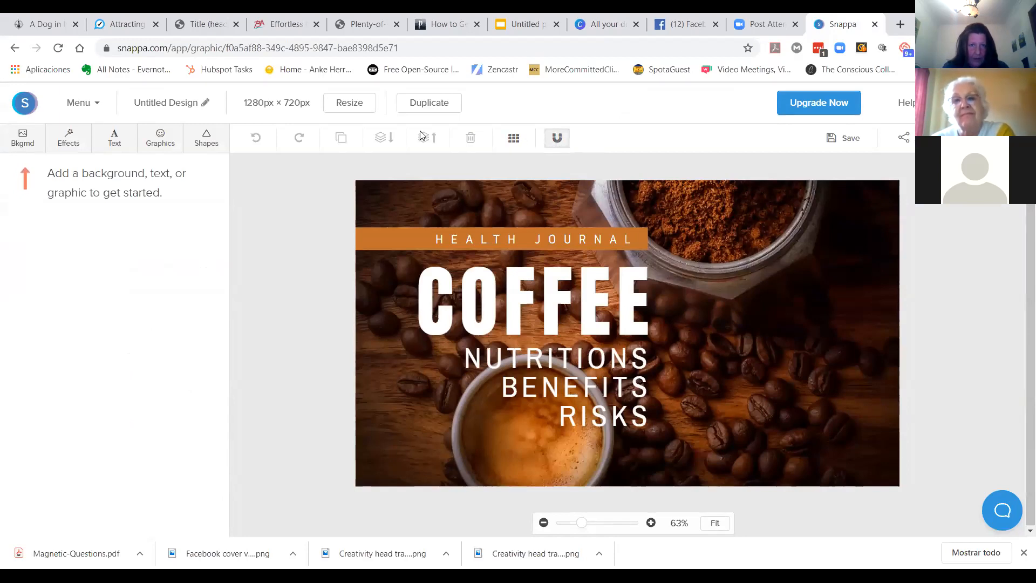
click(505, 351)
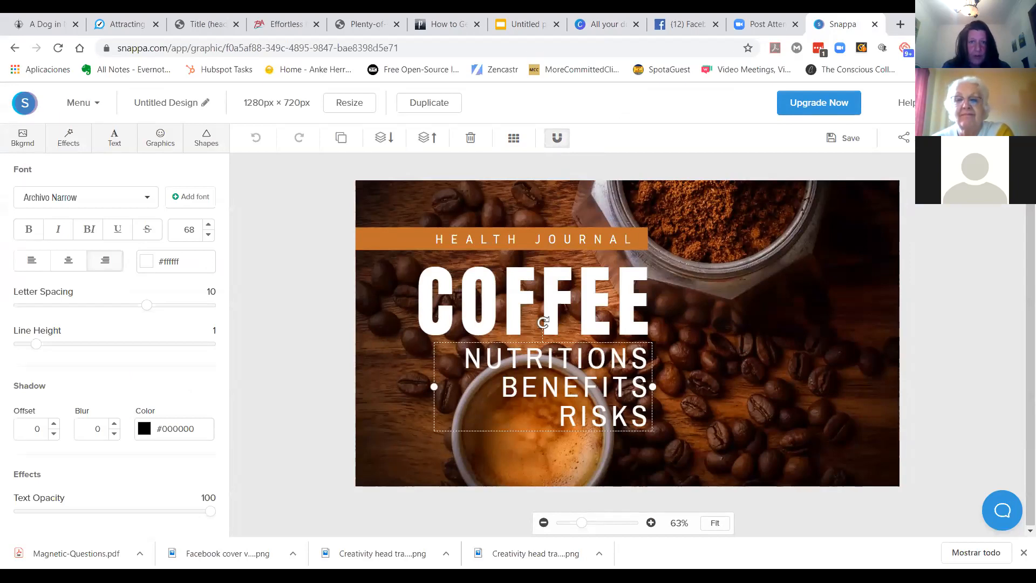
click(558, 138)
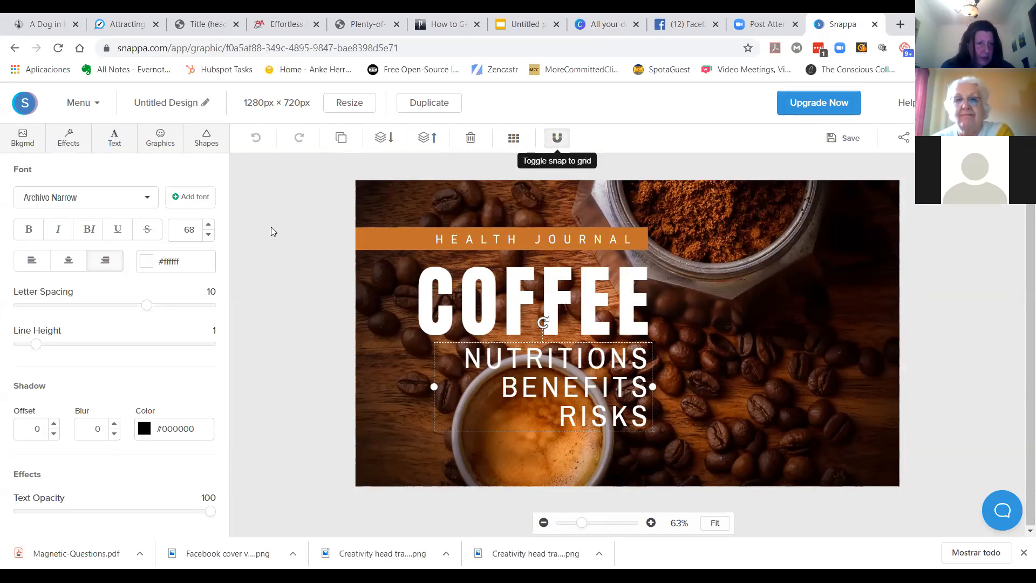
click(517, 289)
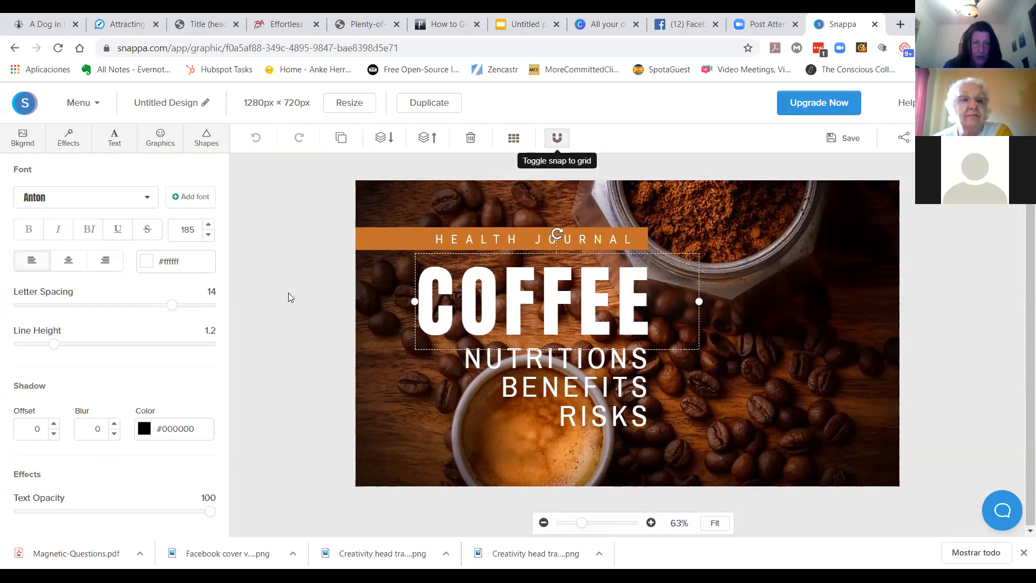
click(761, 265)
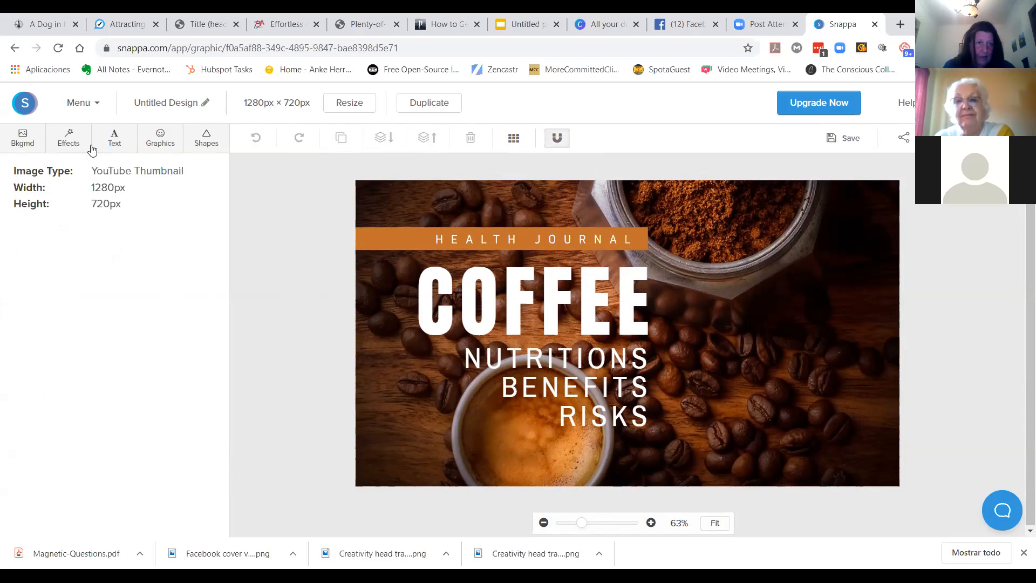
Step: Review the Shapes panel, briefly switching to the Canva tab and back
click(159, 147)
click(203, 143)
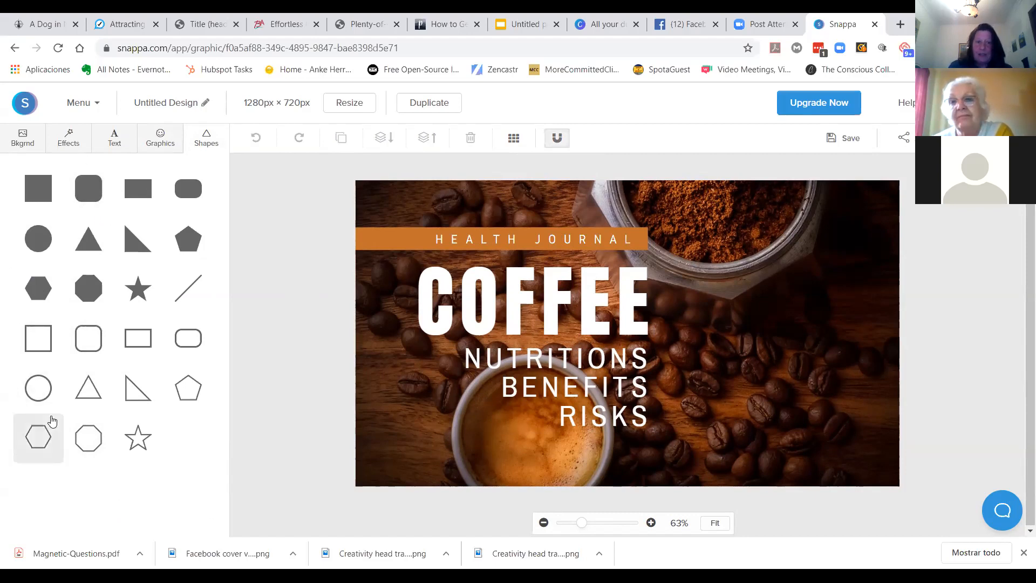
click(597, 25)
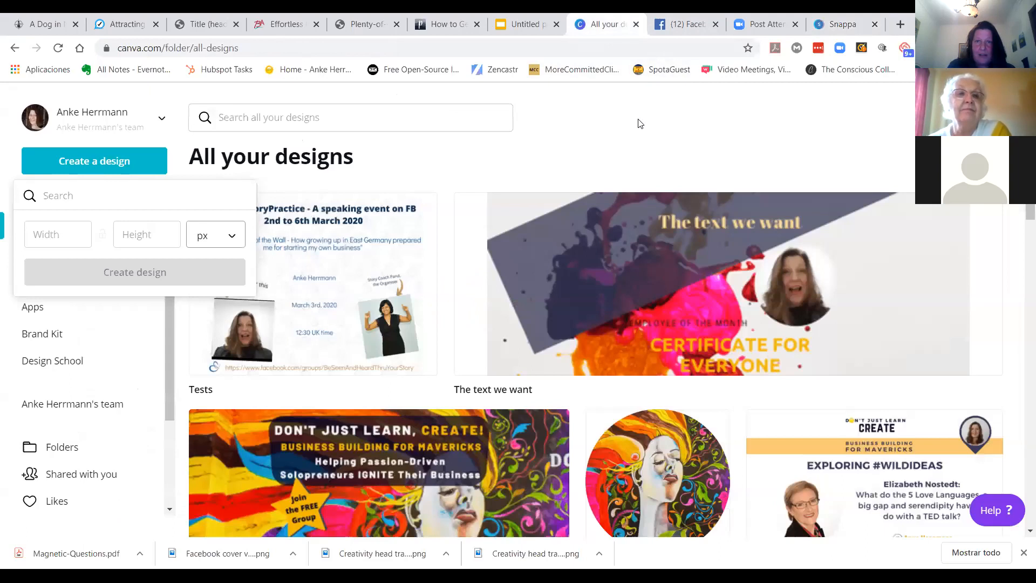
click(845, 25)
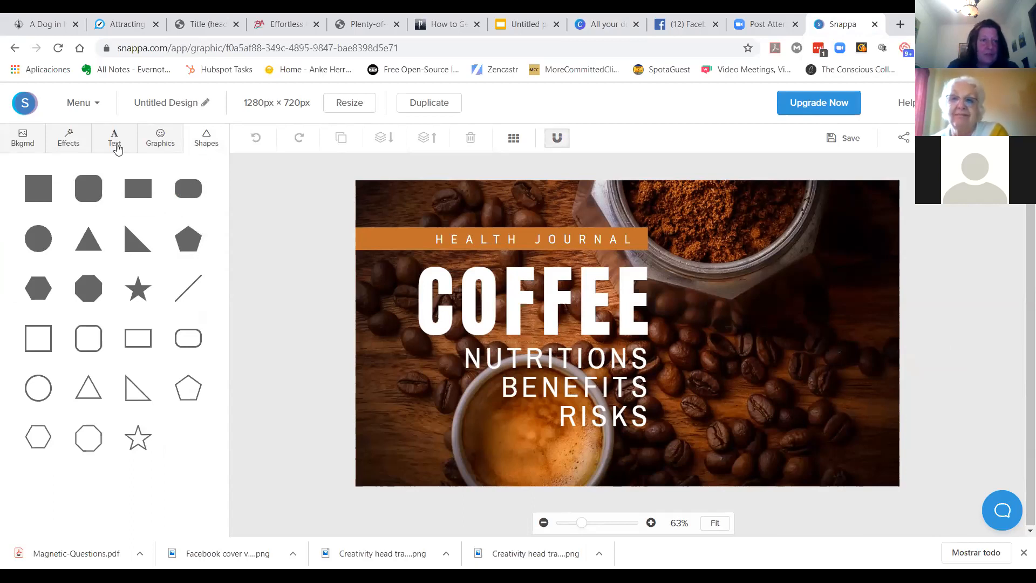
Step: Browse the Graphics panel's icons, uploads and stock photos
click(158, 146)
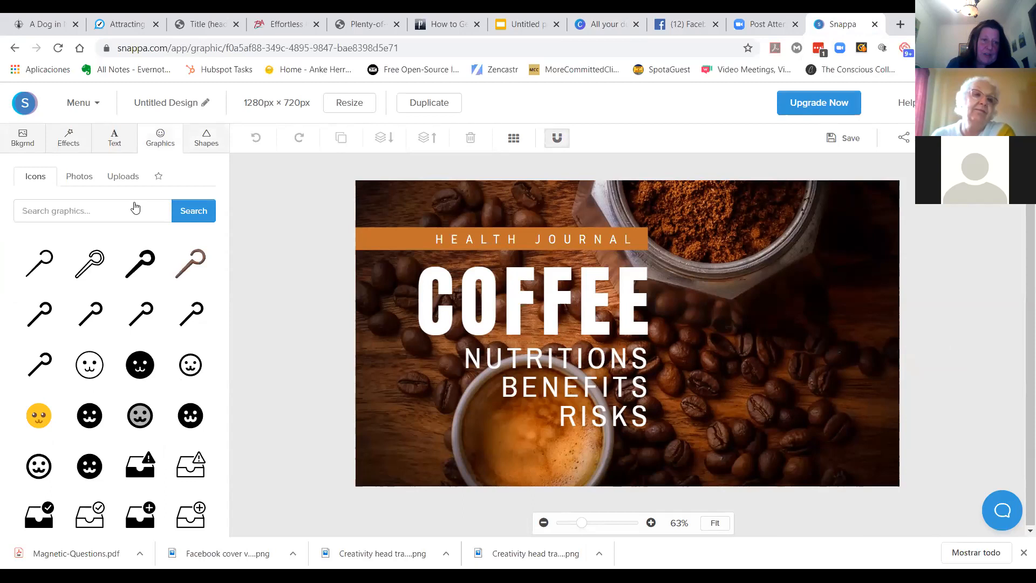
click(85, 184)
click(123, 176)
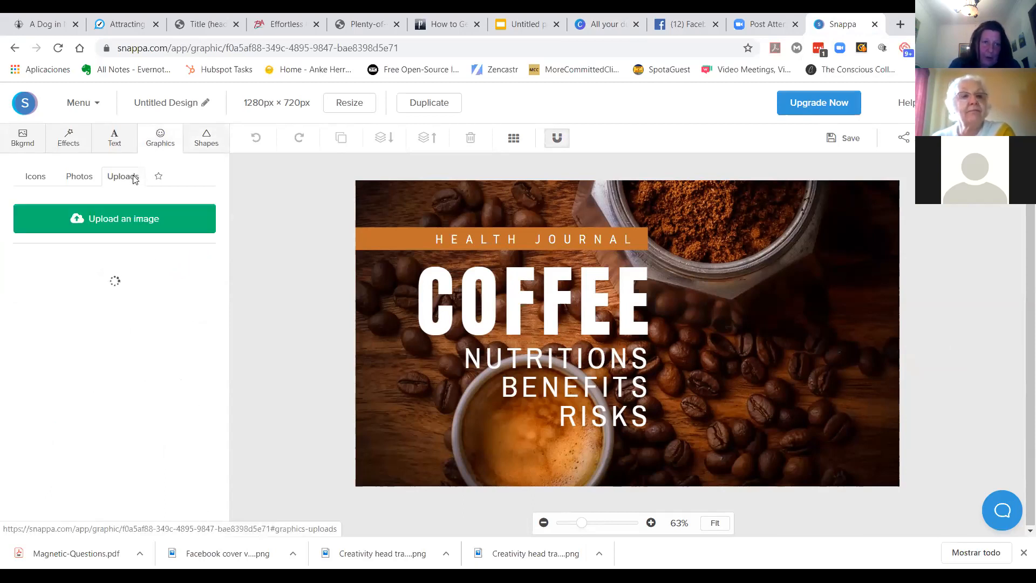
click(35, 177)
scroll(108, 342, down, 10)
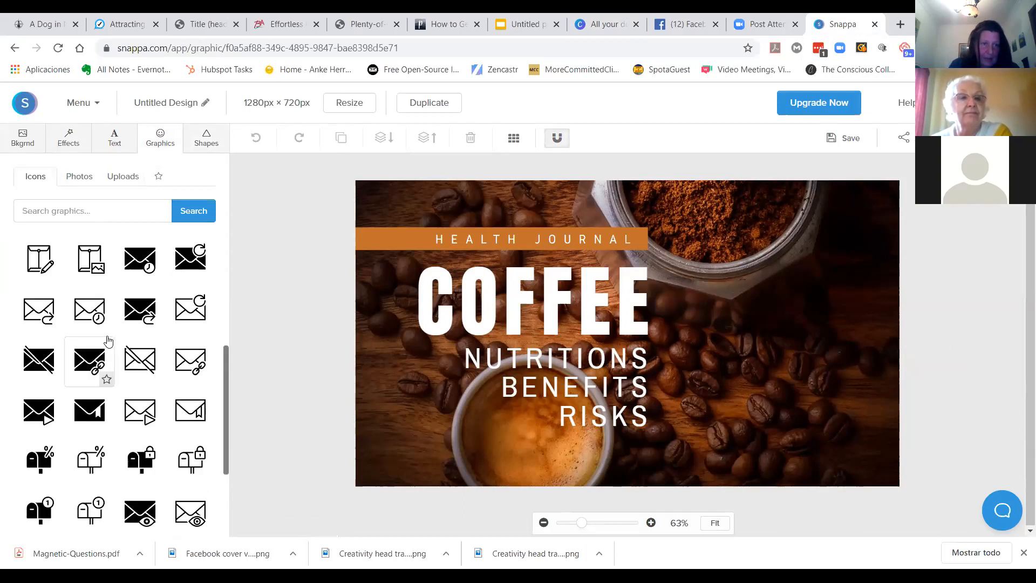
scroll(108, 334, up, 15)
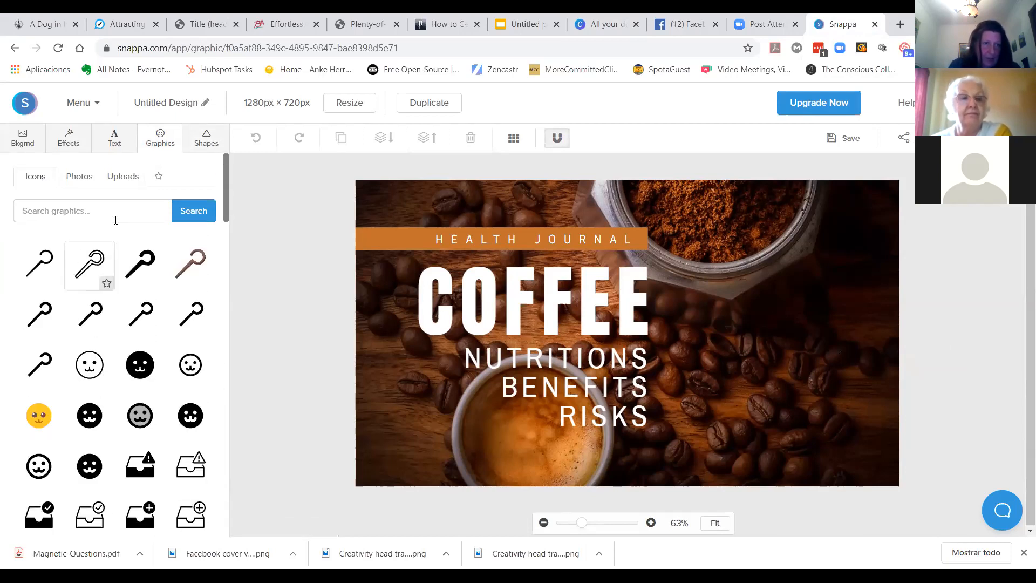
click(78, 176)
scroll(130, 359, down, 1)
scroll(129, 358, down, 5)
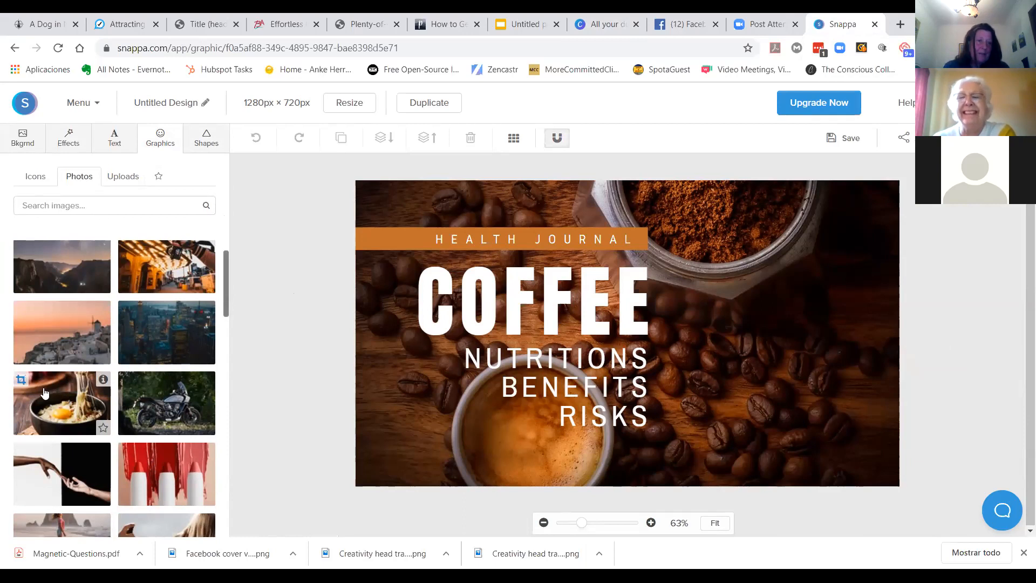
Step: Review the Text, Effects and Background panels
click(114, 139)
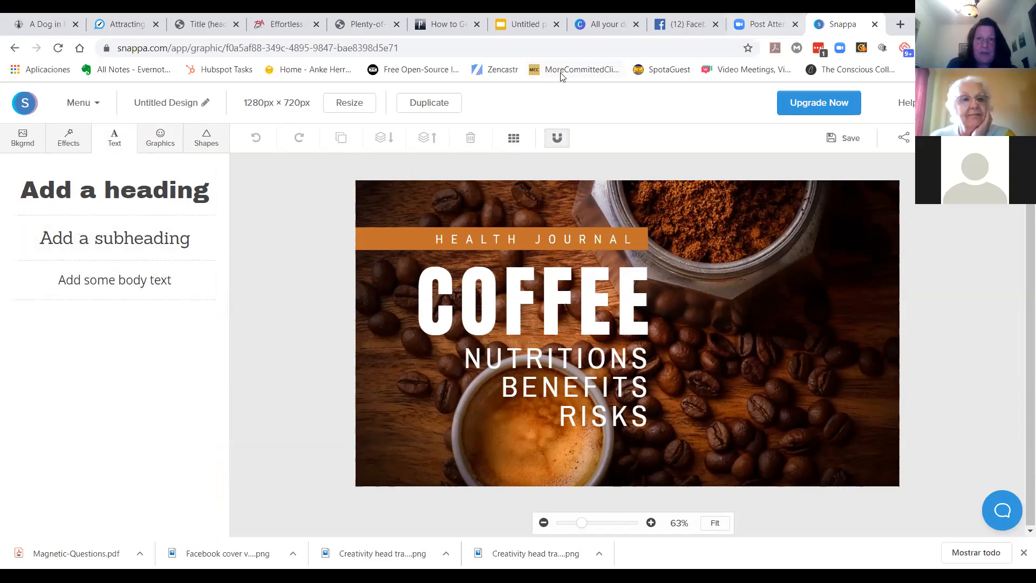
click(68, 138)
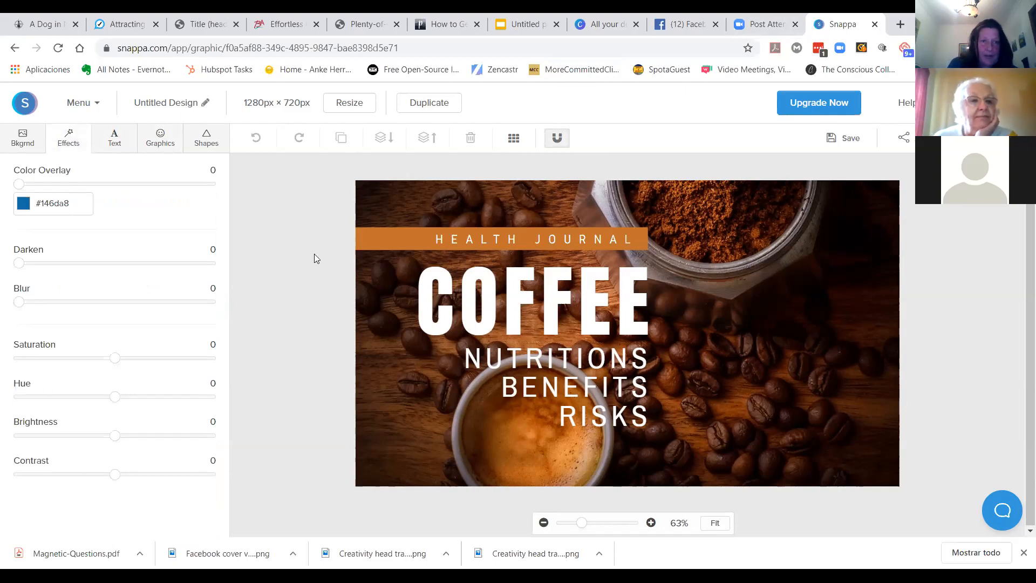
click(22, 138)
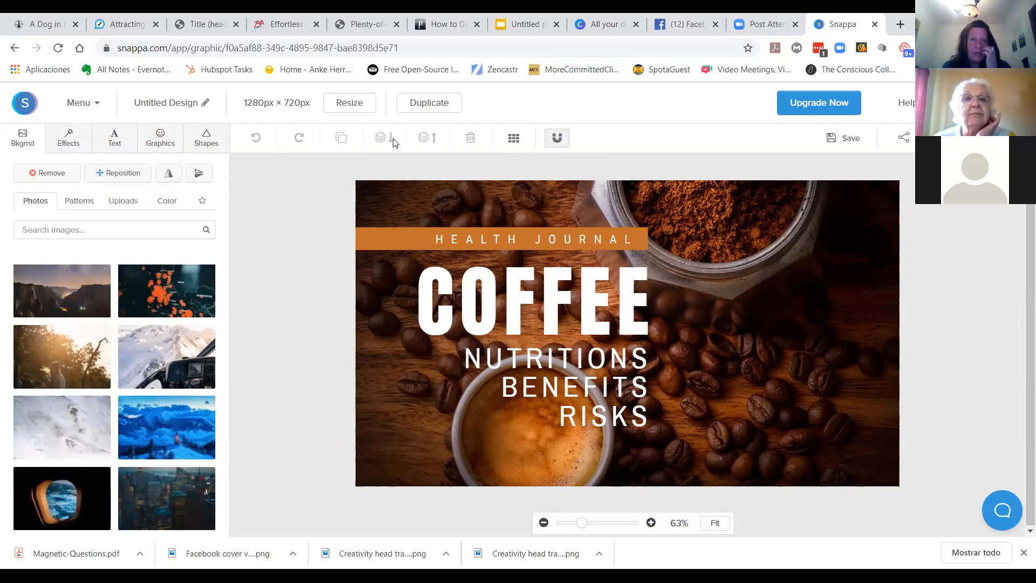
Step: Open the saved BoomerBabesLife YouTube channel art design from the Saved Graphics library
click(82, 104)
click(90, 164)
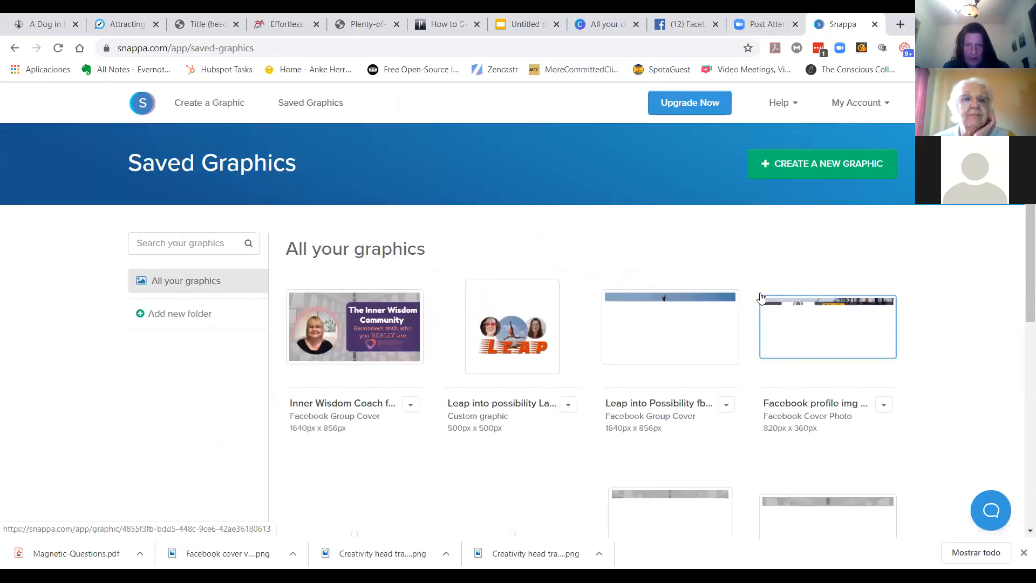
scroll(834, 276, down, 2)
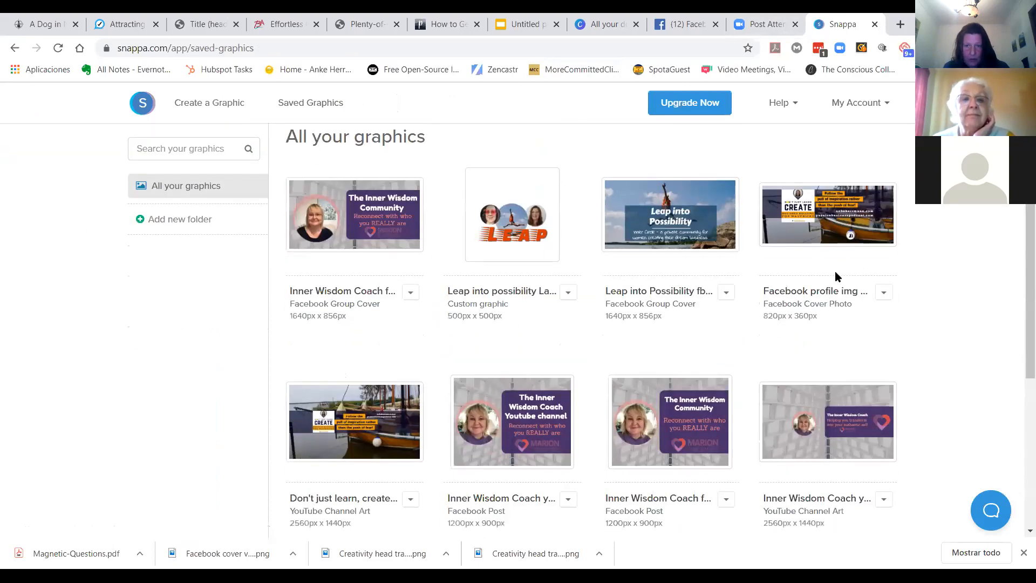
scroll(835, 276, down, 4)
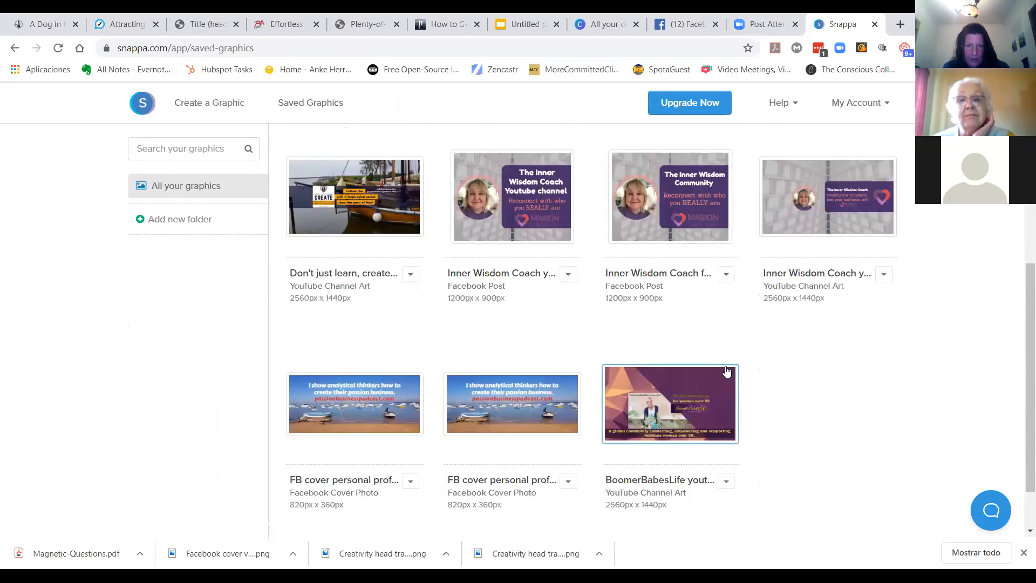
click(665, 410)
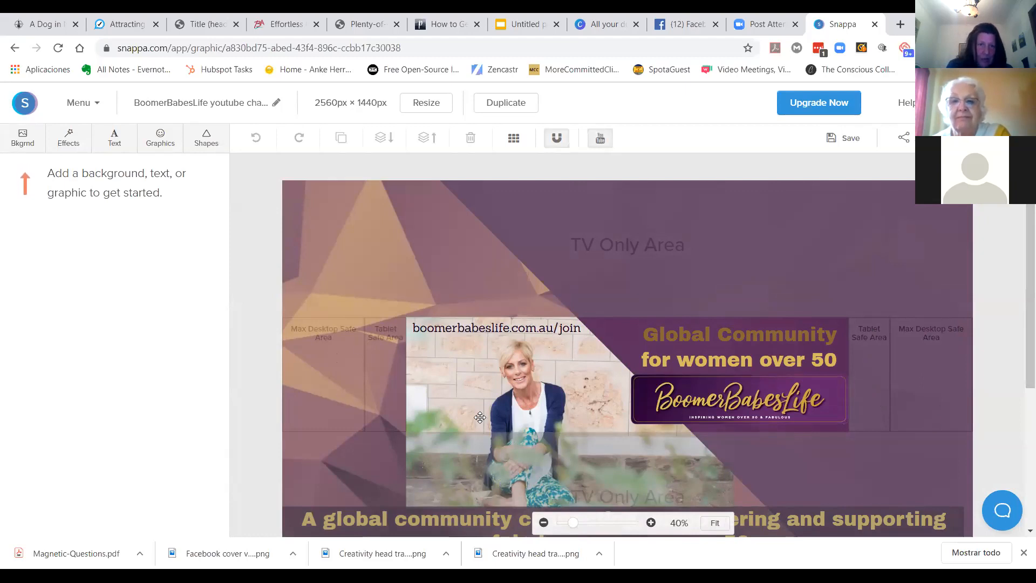
Step: Toggle the YouTube safe-zone overlay off and back on a couple of times to compare
click(601, 138)
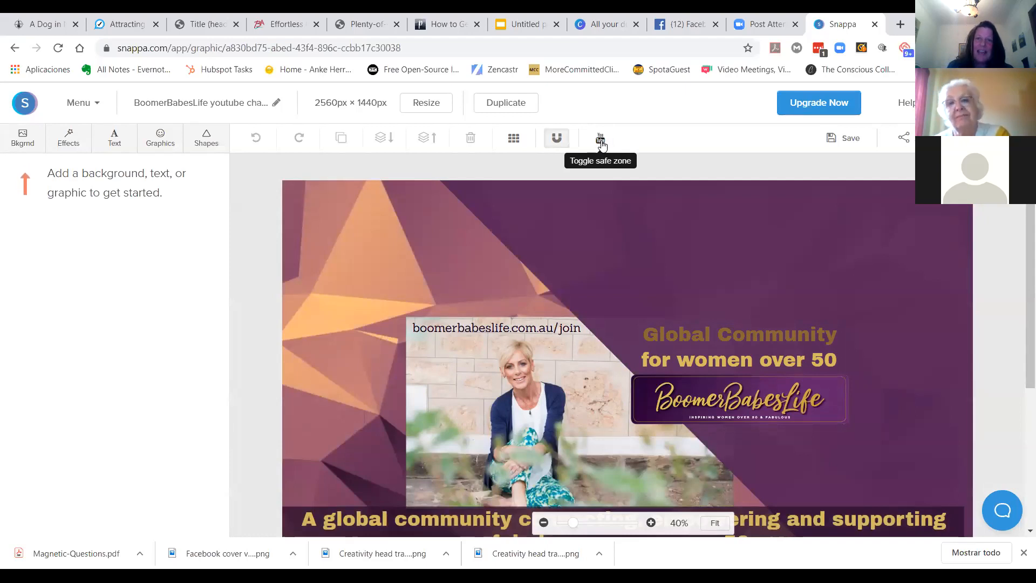
click(601, 141)
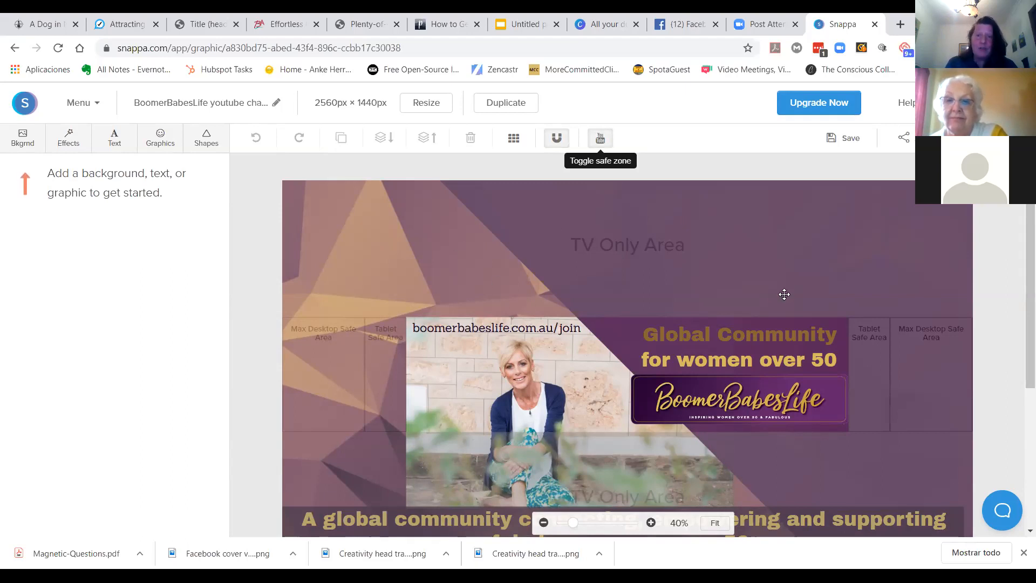
click(603, 139)
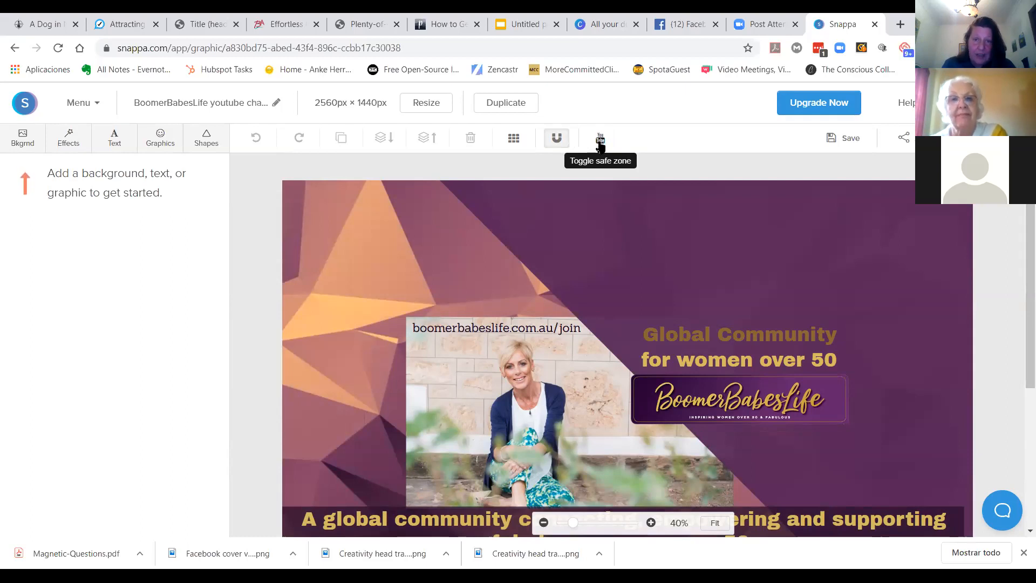
click(601, 142)
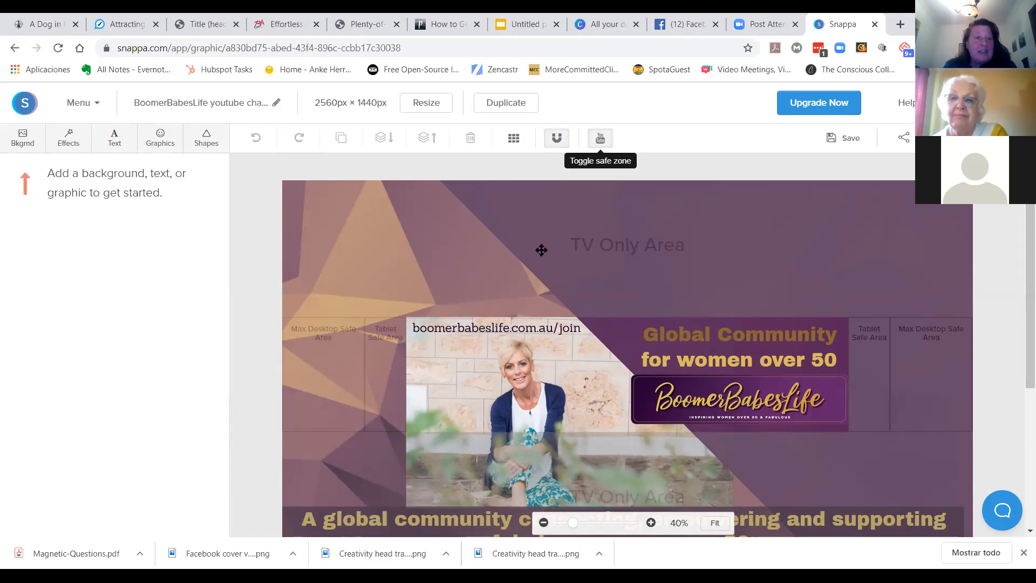
Step: Inspect the properties of the background shape, the website text and the logo image
click(394, 225)
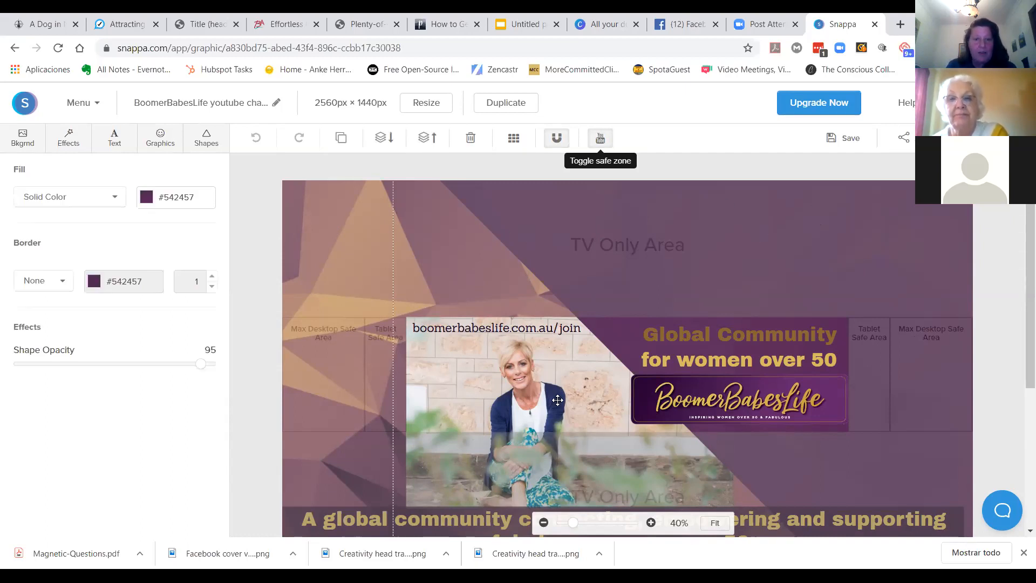
click(494, 333)
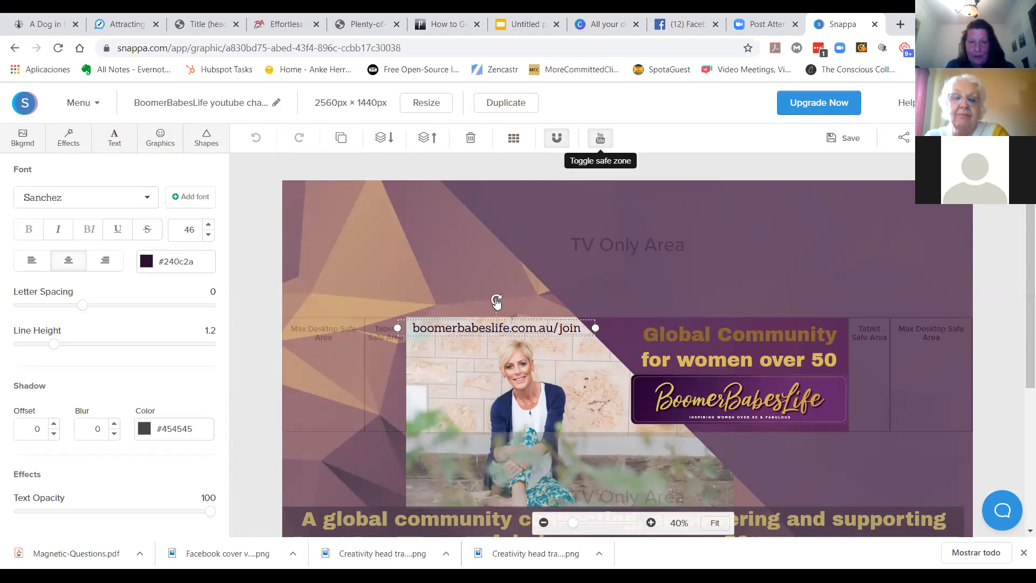
drag(496, 302, 496, 277)
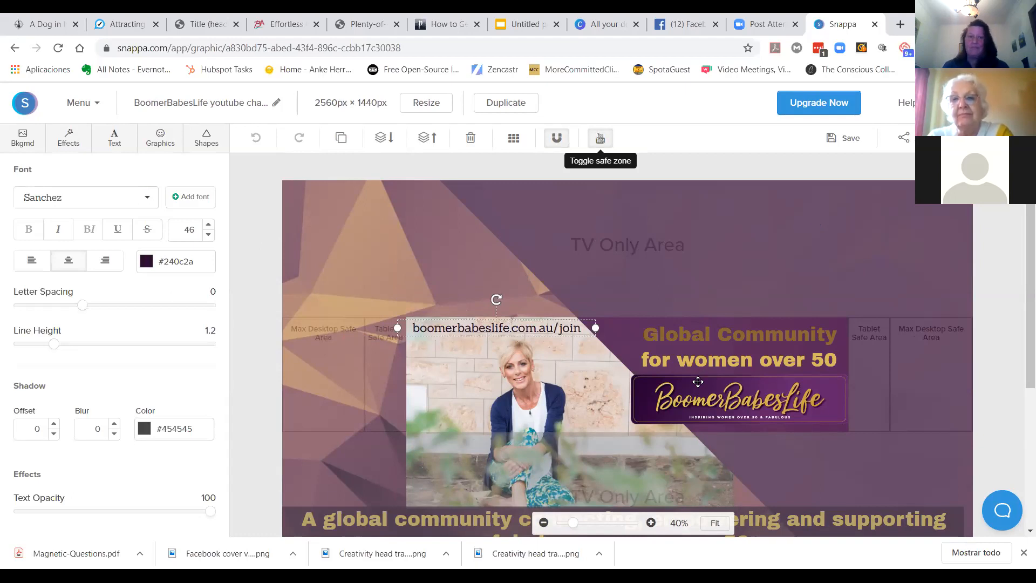
click(700, 401)
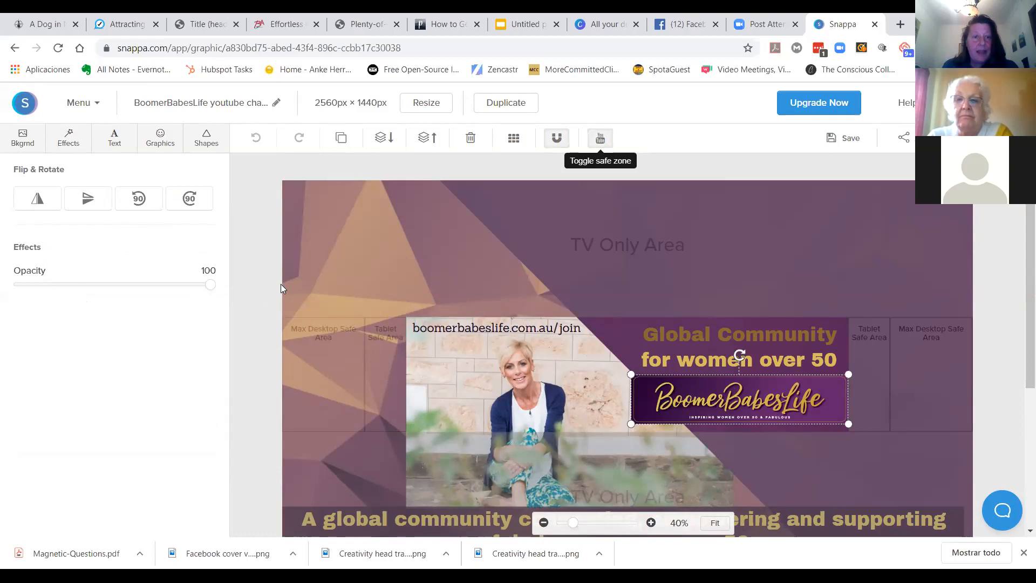
Step: Switch to Stencil by opening getstencil.com/app in the current browser tab
click(422, 43)
text(s)
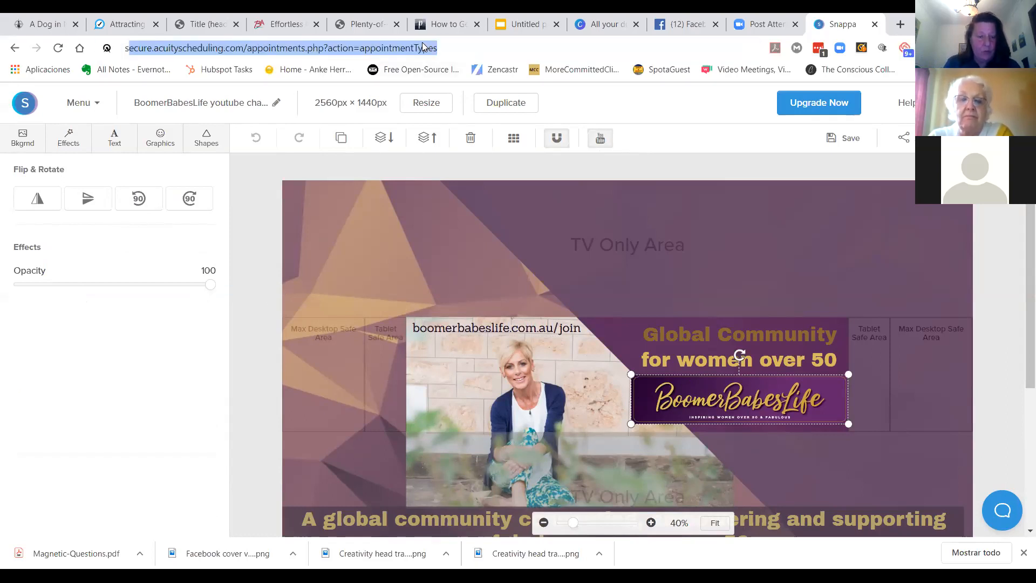
text(te)
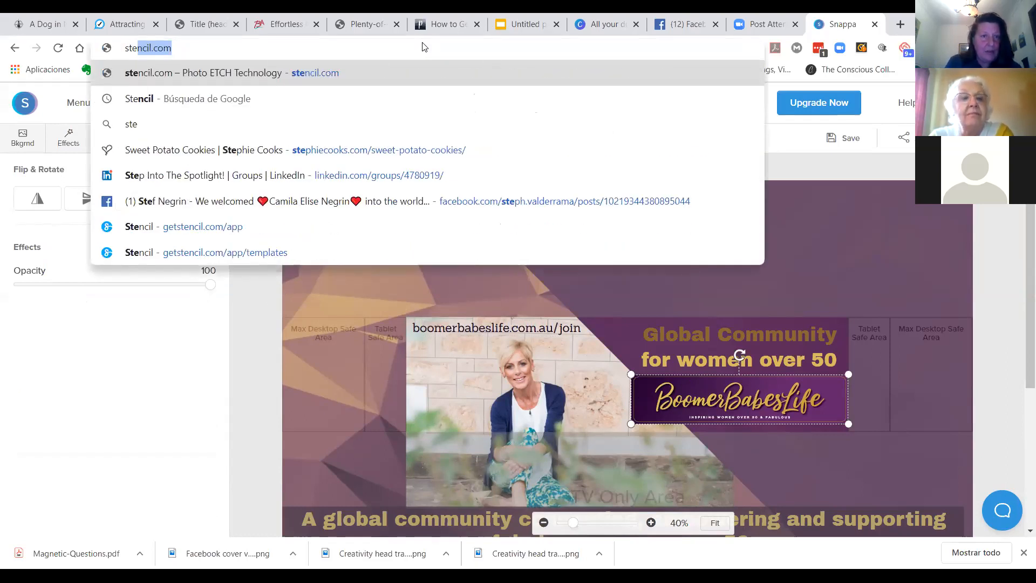
key(BackSpace)
key(BackSpace)
key(BackSpace)
key(BackSpace)
text(get)
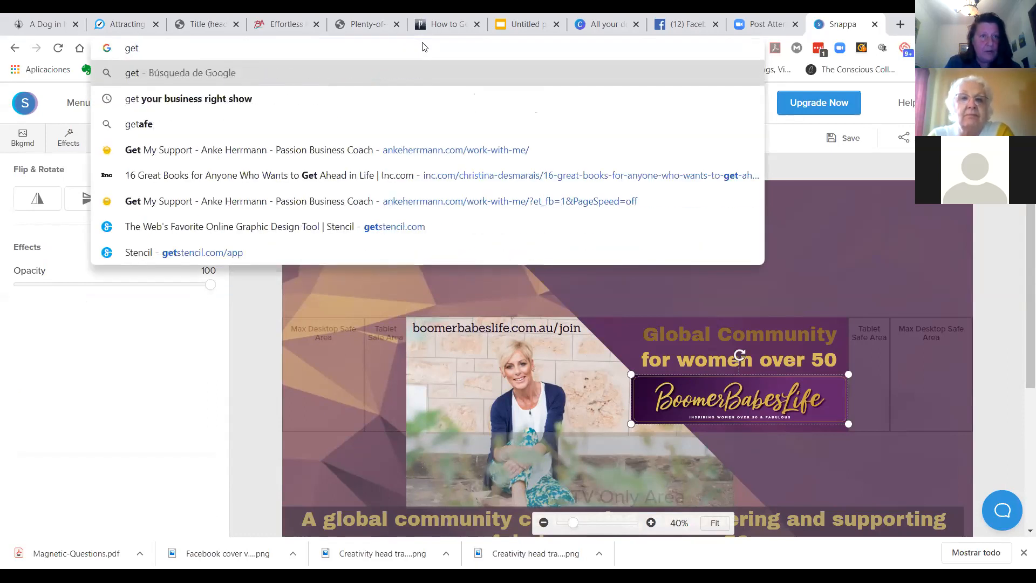
text(s)
key(BackSpace)
key(BackSpace)
text(stencil)
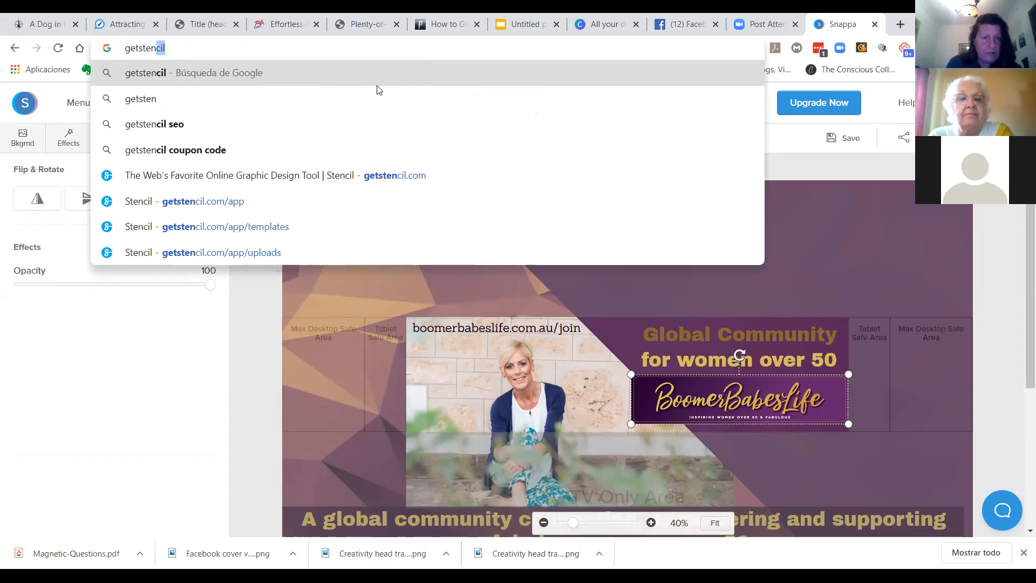
click(203, 201)
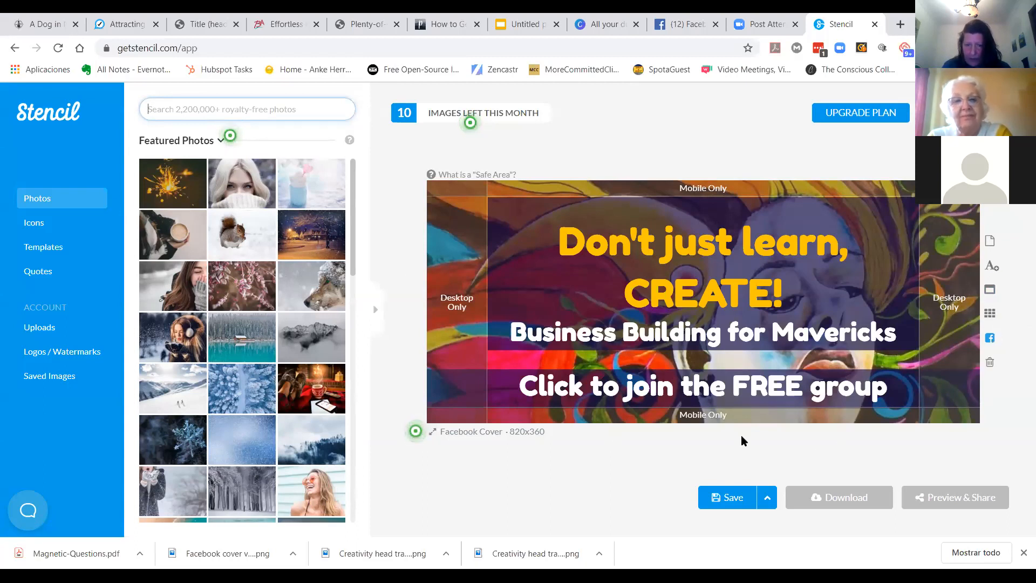
Step: Browse Stencil's preset canvas sizes in the Headers category, then close the size picker
click(484, 433)
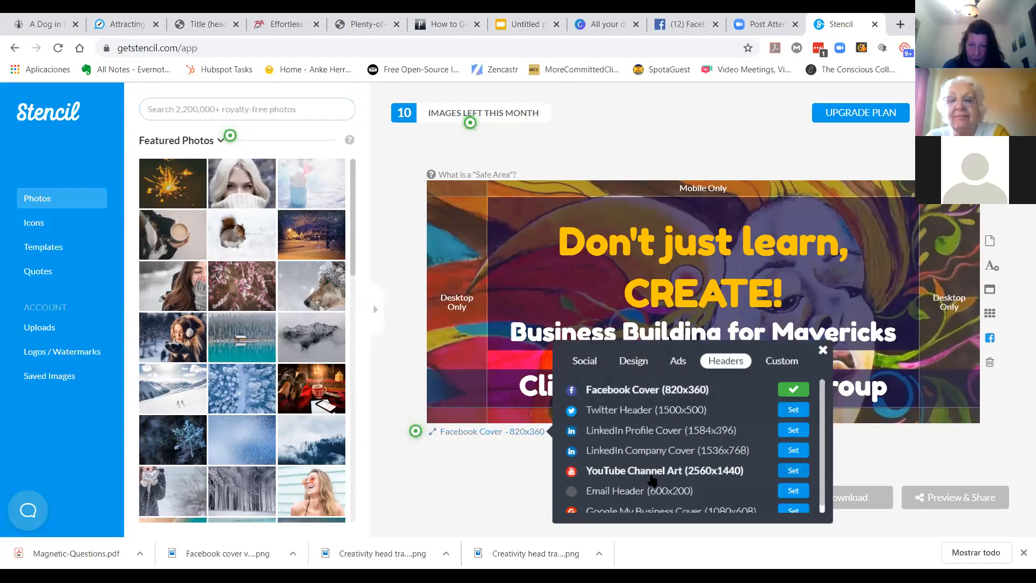
scroll(732, 448, down, 1)
scroll(702, 459, up, 1)
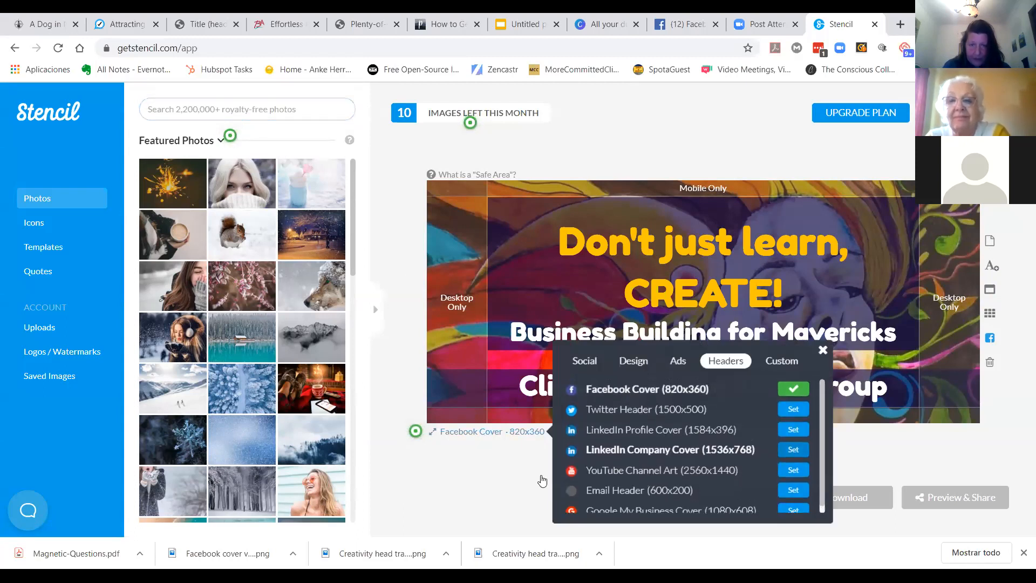
click(476, 474)
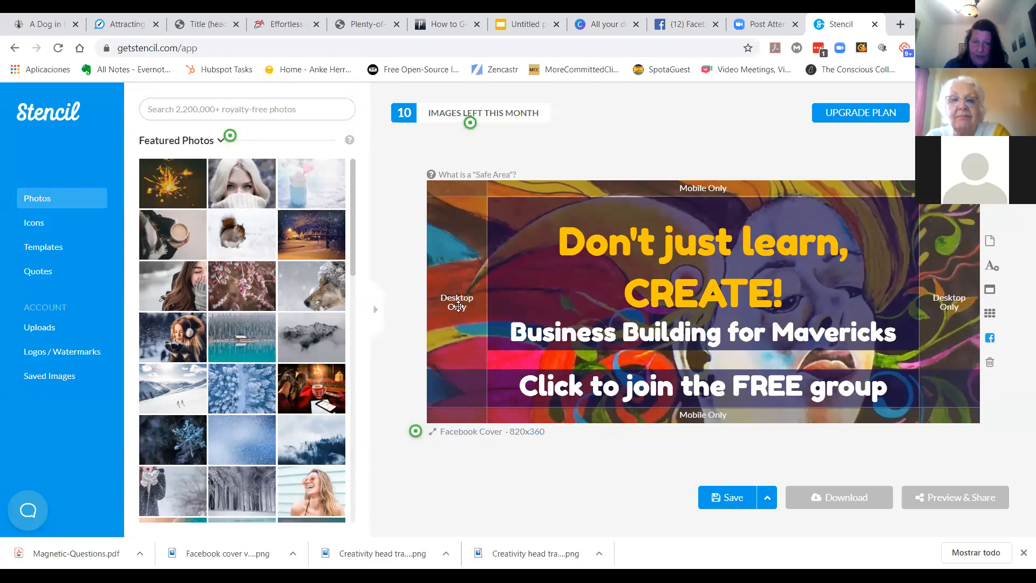
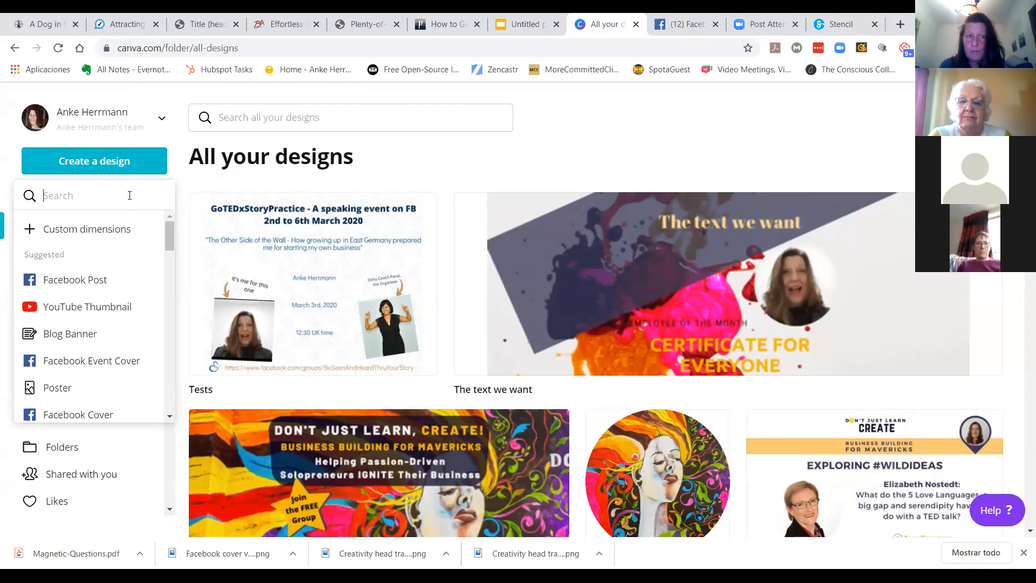
Step: Create a new Letterhead design from the list of suggested design types
scroll(139, 262, down, 4)
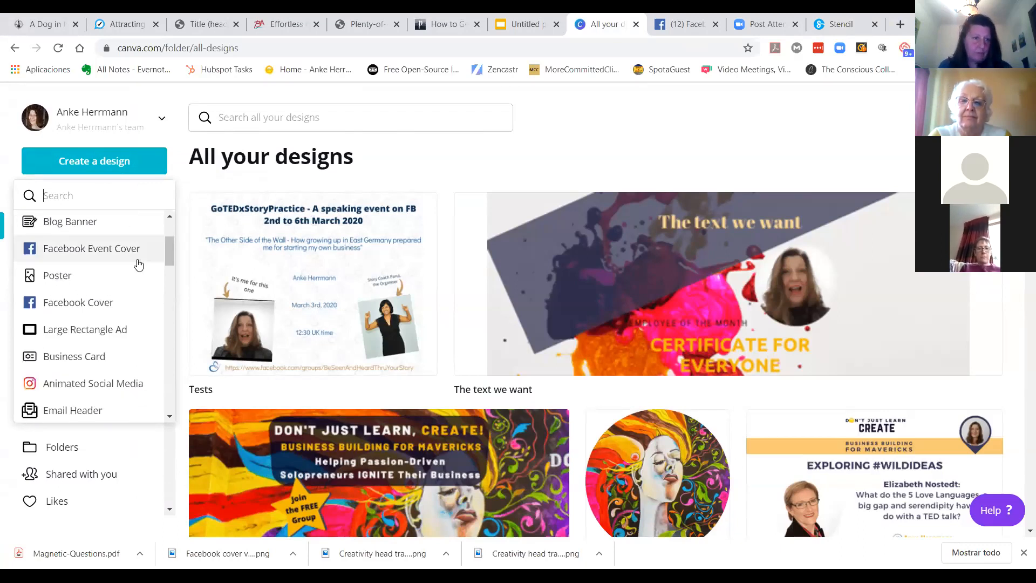
scroll(145, 288, down, 3)
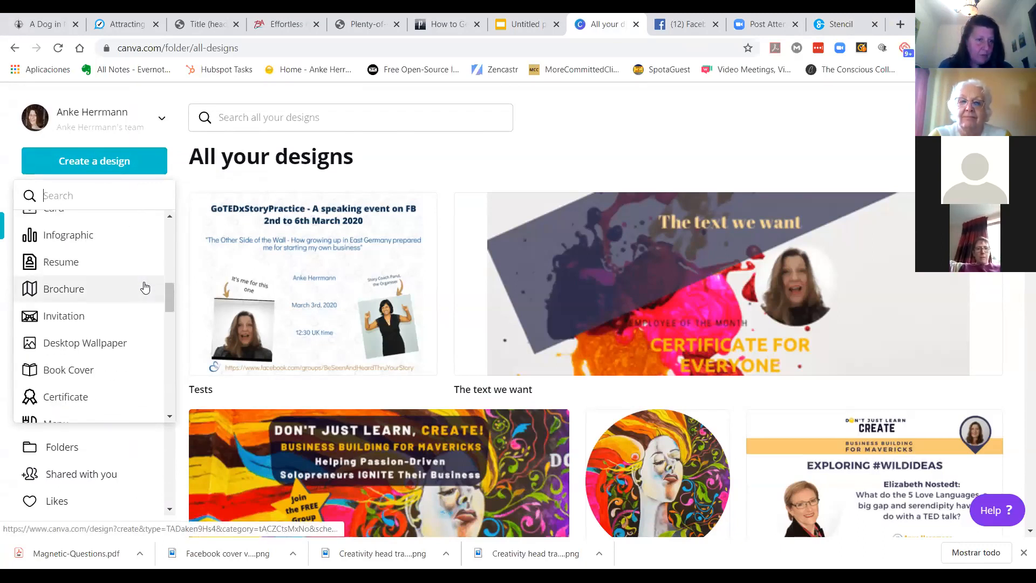
scroll(145, 288, down, 2)
scroll(145, 289, down, 4)
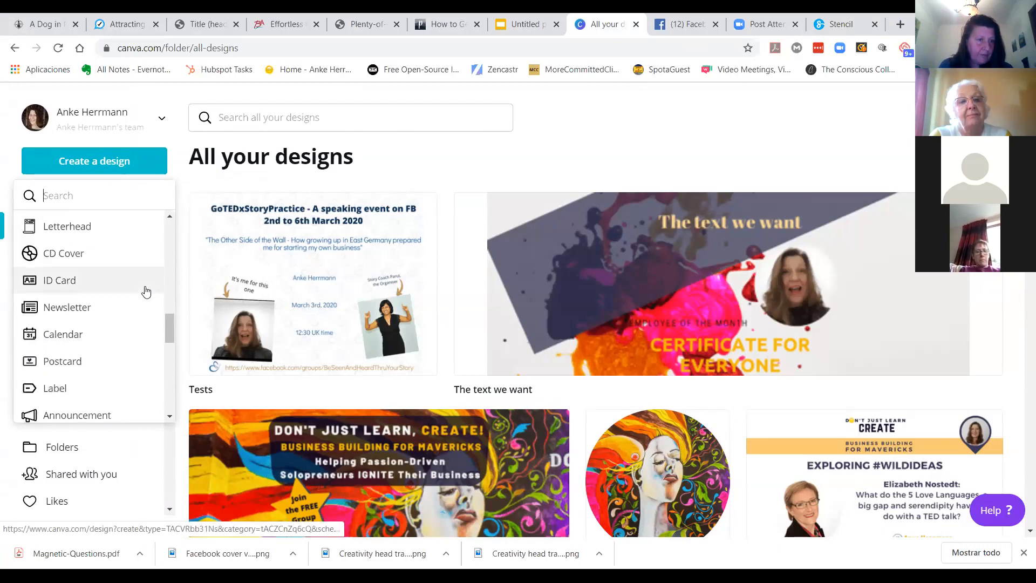
click(57, 228)
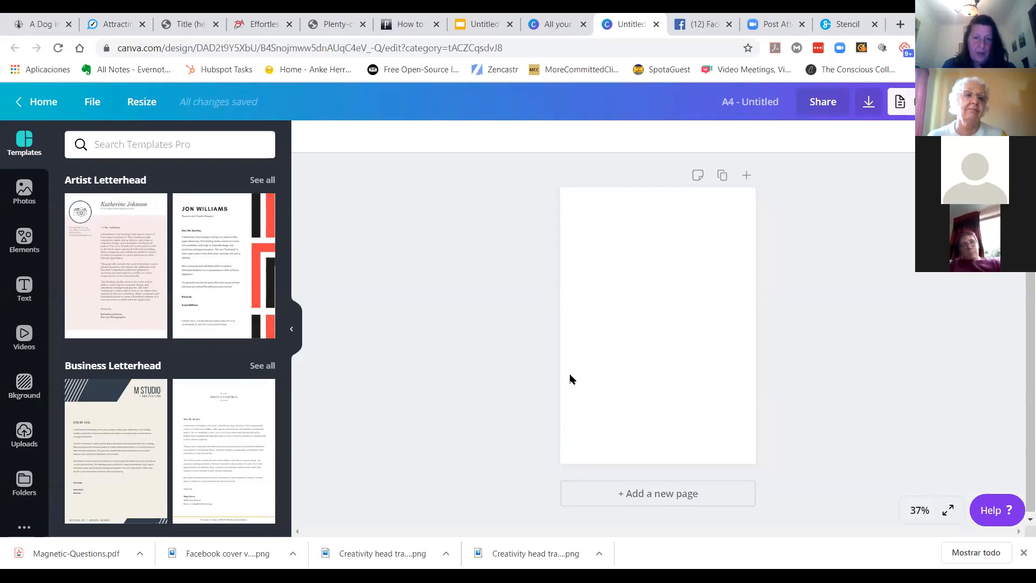
Step: Apply the pink flower on blue sky background from the Flowers backgrounds to the page
click(25, 386)
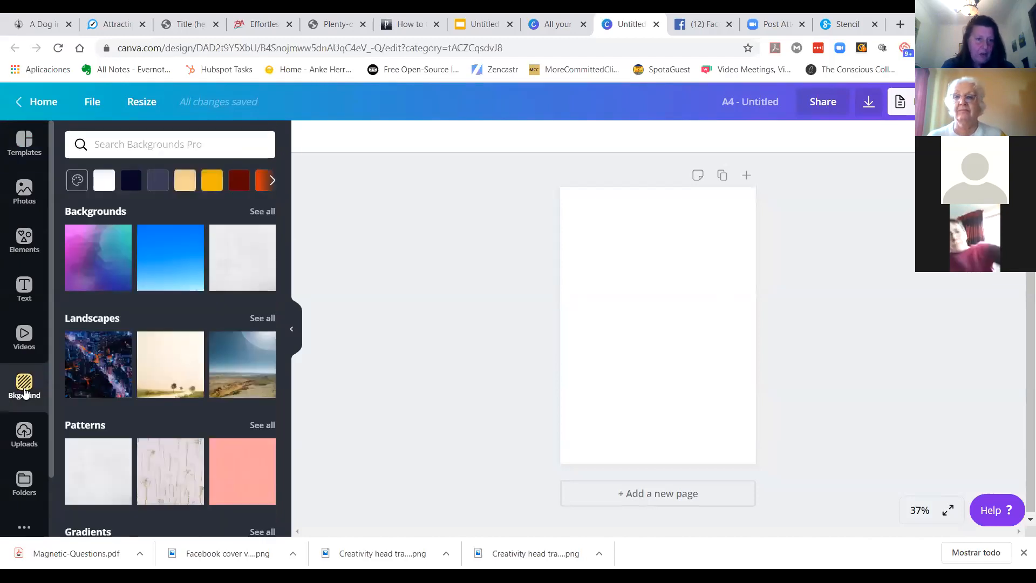
scroll(213, 313, down, 2)
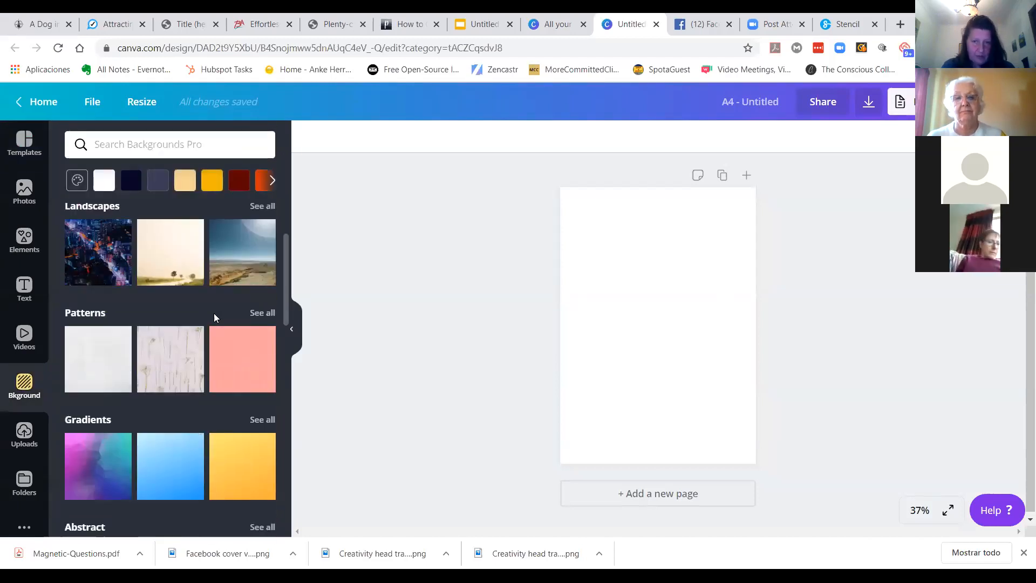
scroll(214, 317, down, 2)
scroll(215, 318, down, 2)
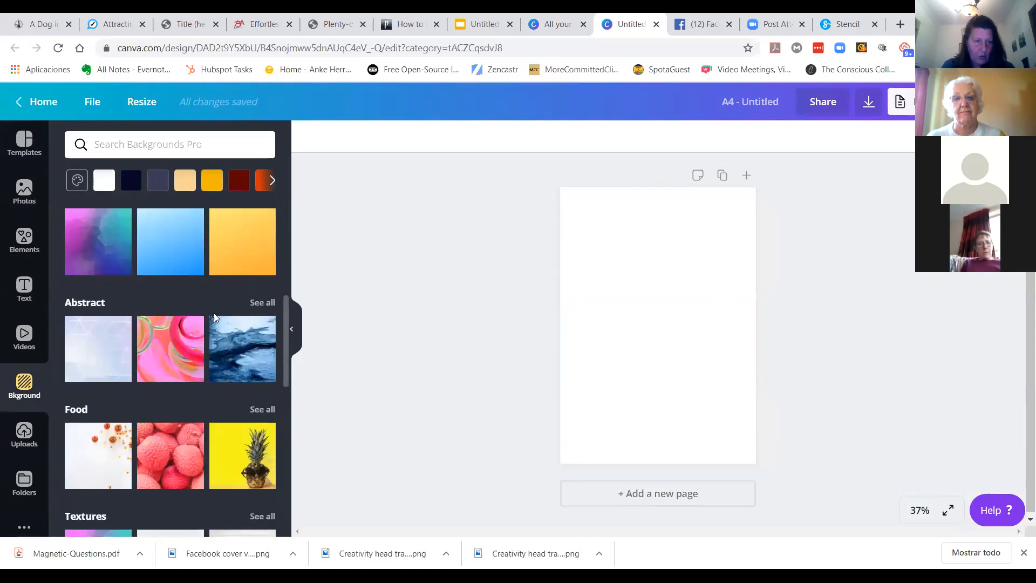
scroll(214, 315, down, 2)
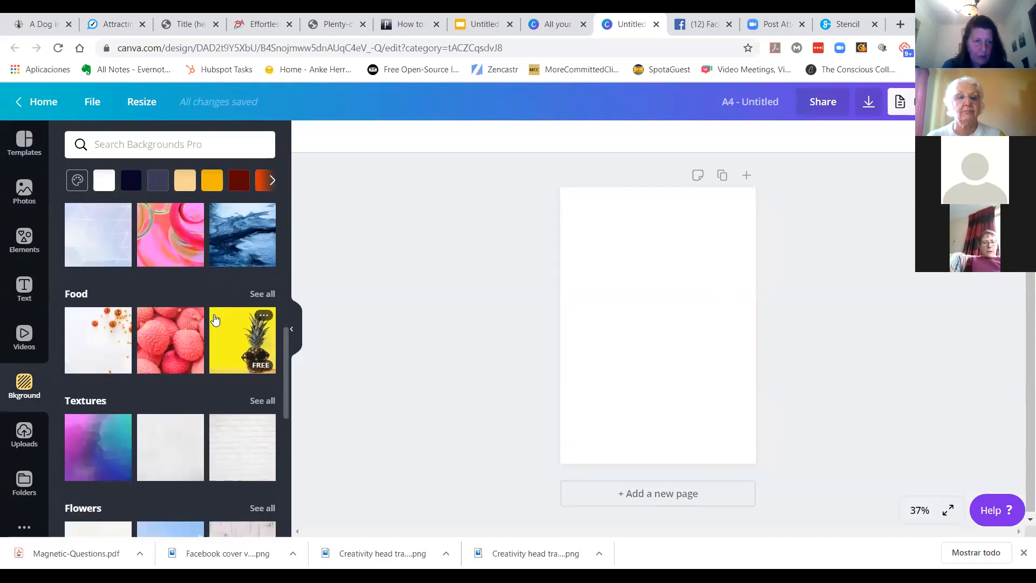
scroll(215, 317, down, 2)
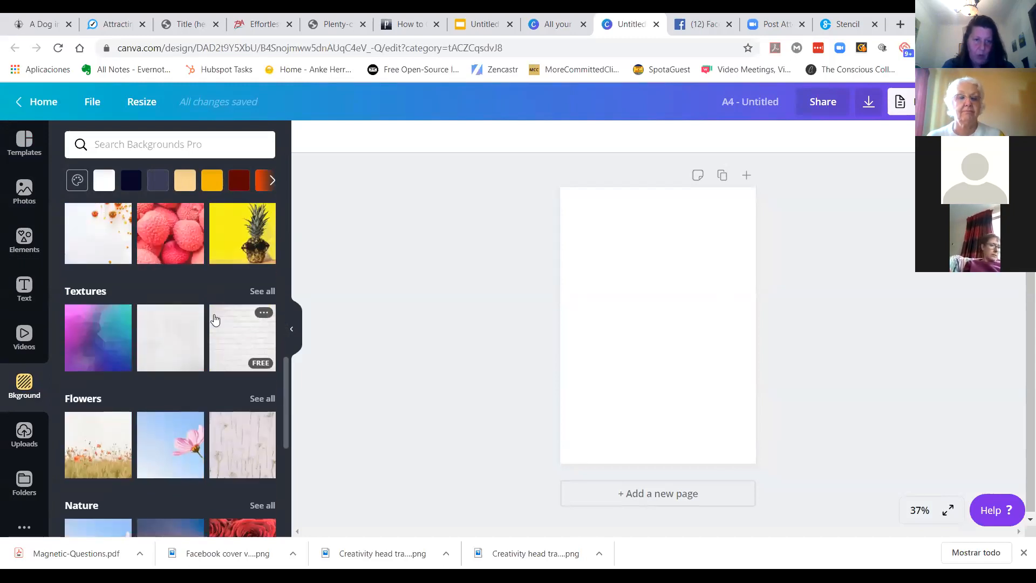
scroll(215, 319, down, 2)
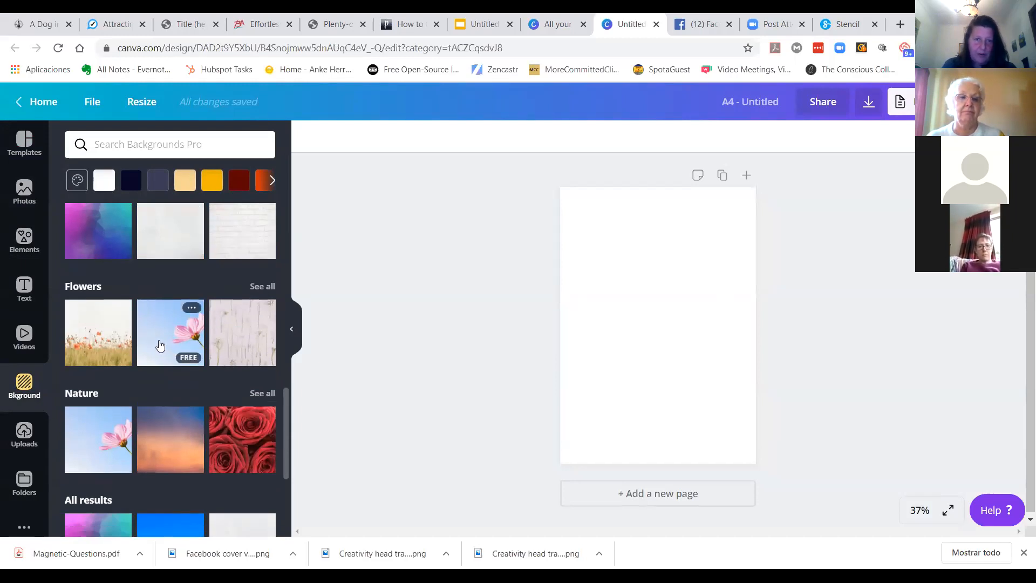
click(159, 344)
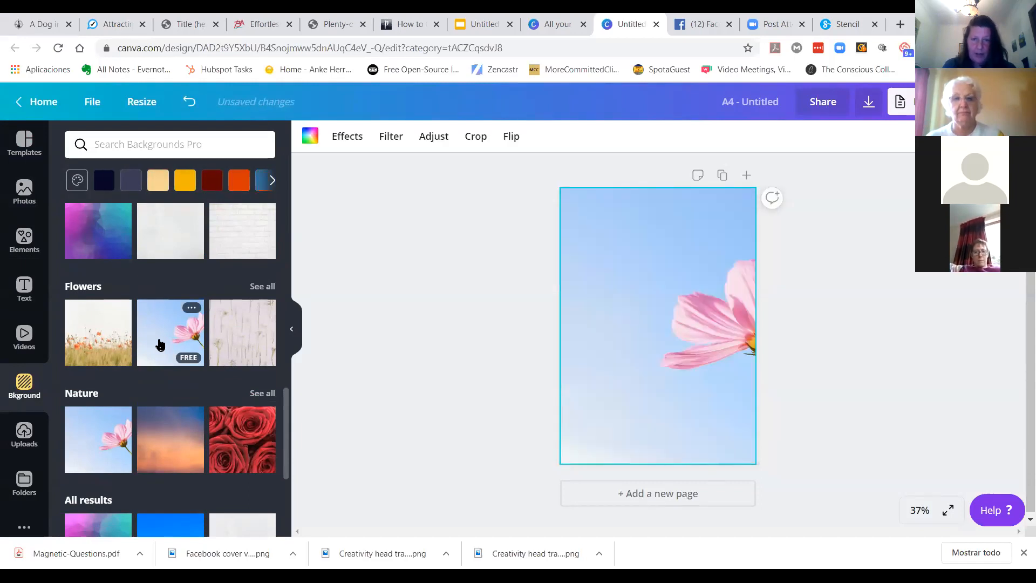
click(420, 318)
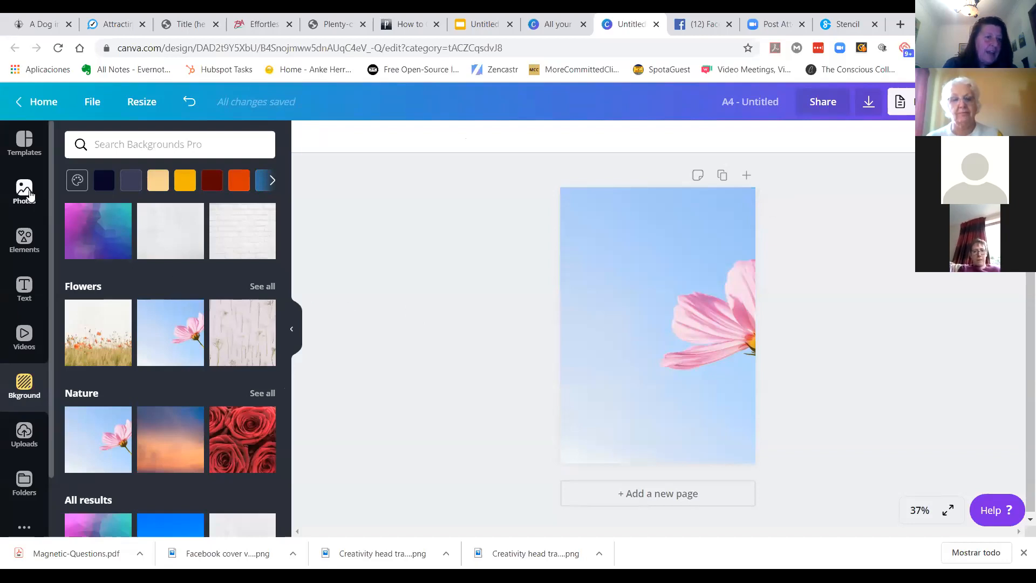
Step: Open all Frames elements and add a stamp-edged square frame to the page
click(27, 239)
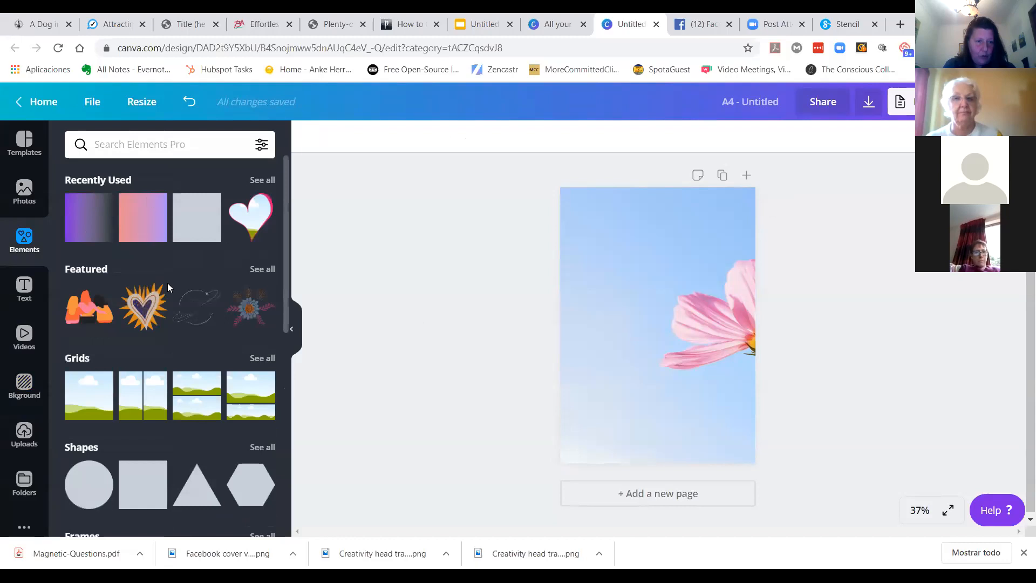
scroll(171, 286, down, 2)
scroll(171, 284, down, 2)
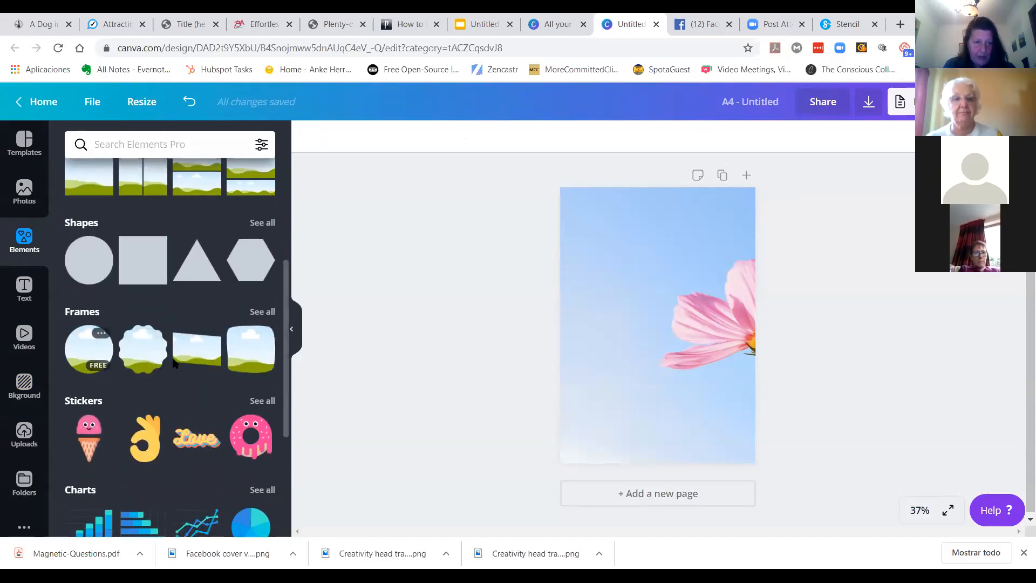
click(264, 311)
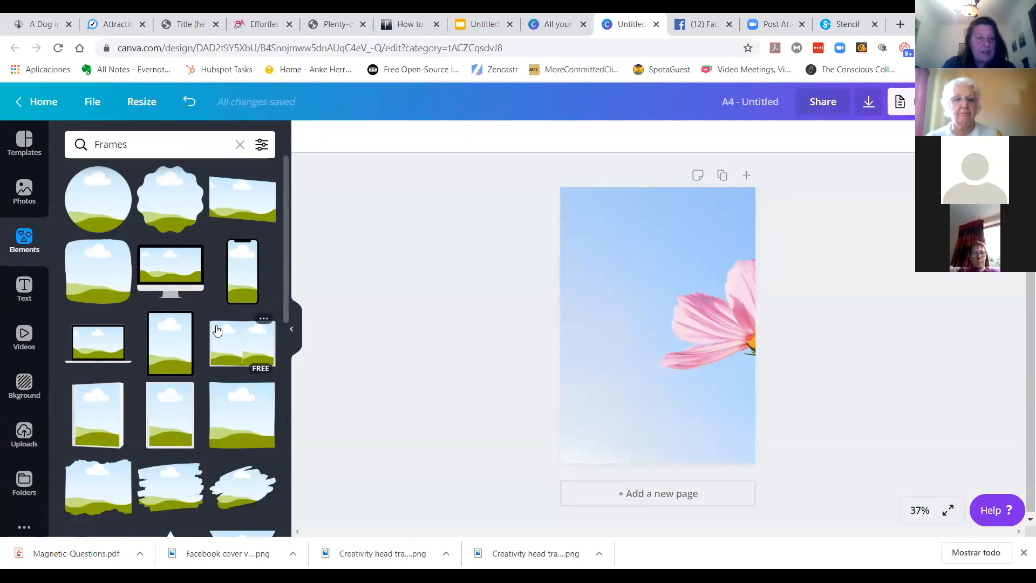
scroll(217, 331, down, 8)
scroll(217, 330, down, 5)
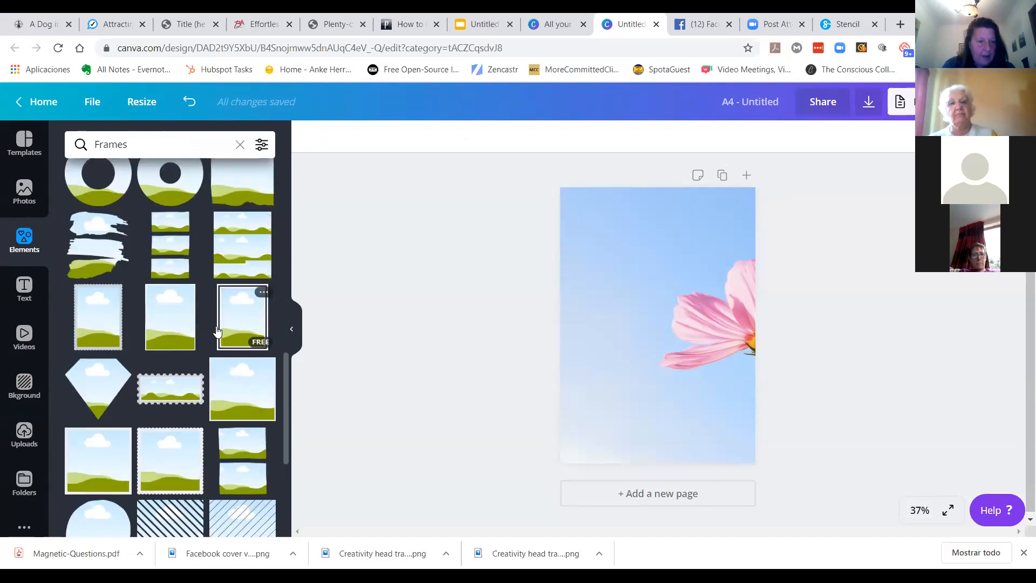
scroll(217, 331, down, 2)
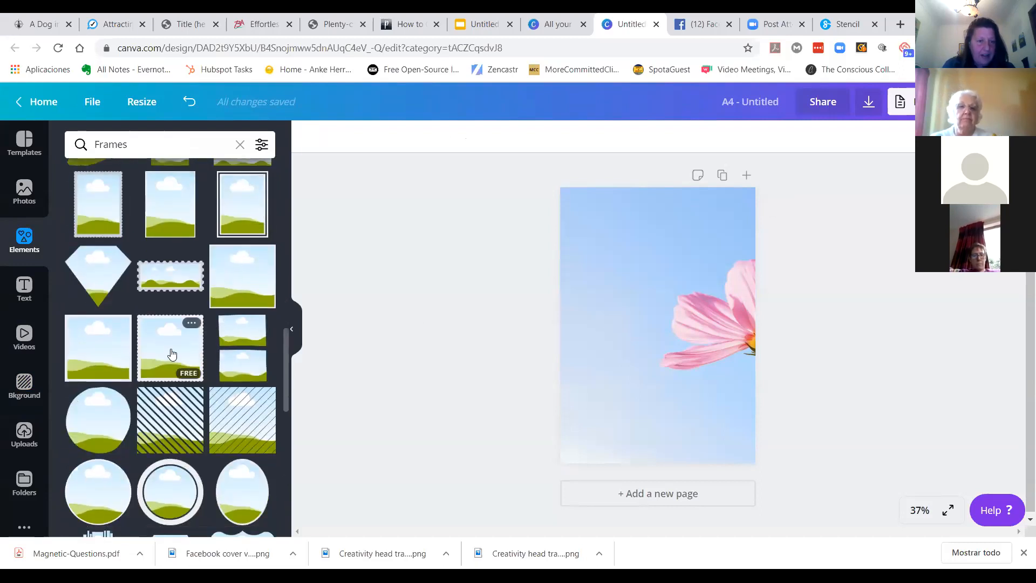
click(172, 354)
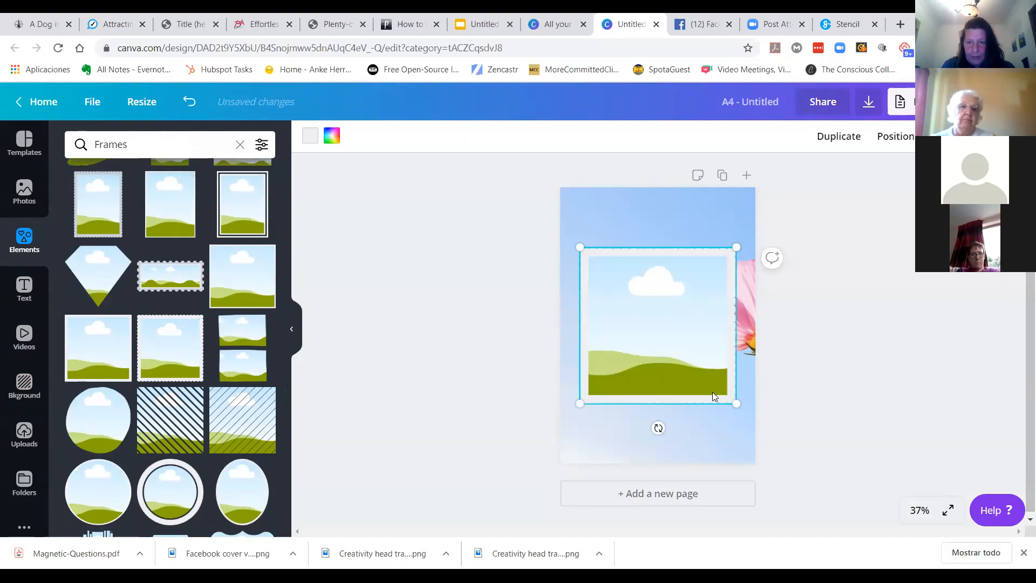
Step: Shrink the stamp frame, move it to the page's upper left and tilt it
drag(737, 400, 672, 314)
drag(623, 355, 626, 330)
drag(614, 275, 611, 235)
Step: Duplicate the stamp frame and arrange the copies across the upper half of the page
click(838, 147)
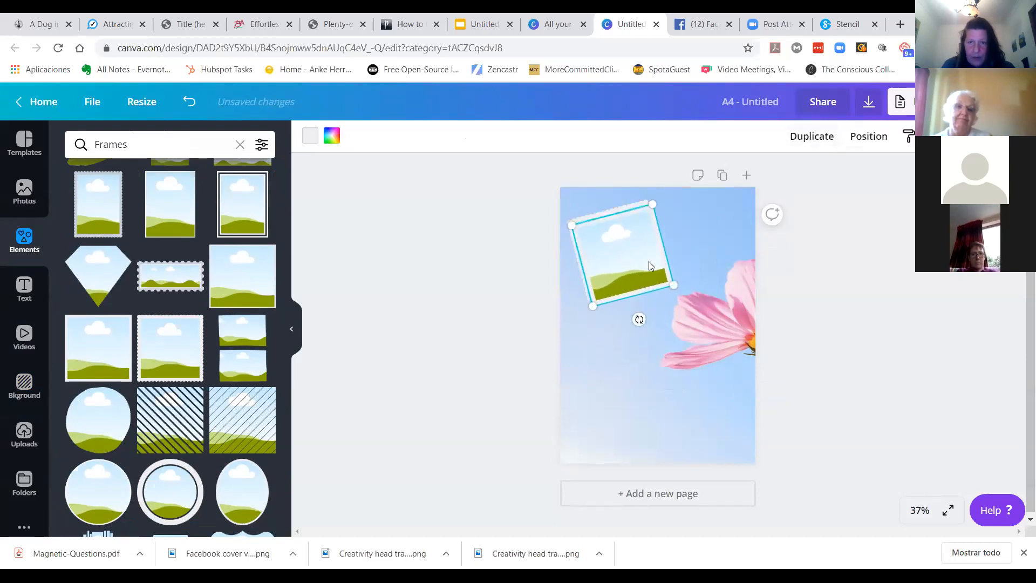
drag(647, 285, 639, 385)
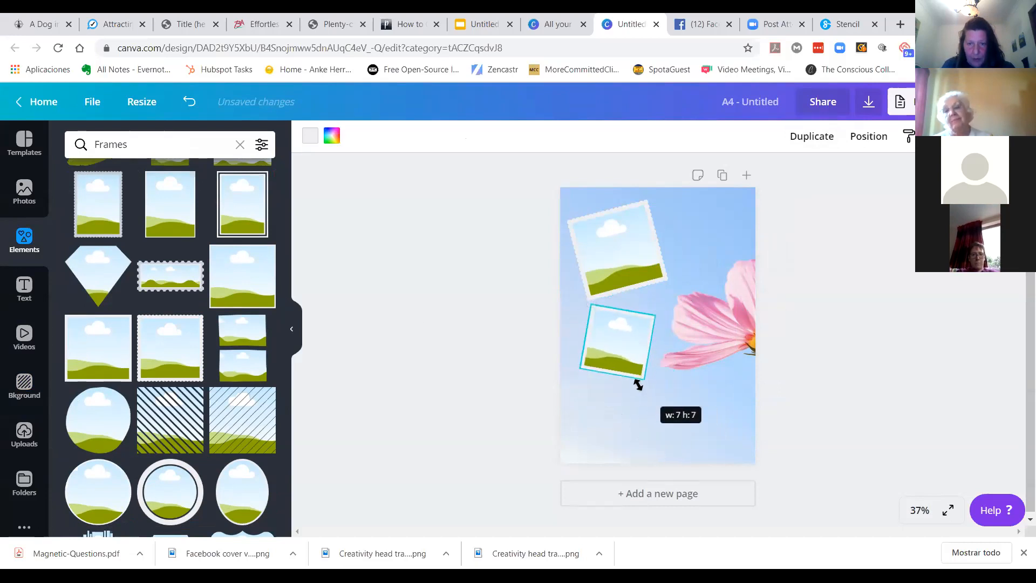
drag(613, 347, 665, 300)
drag(678, 351, 651, 396)
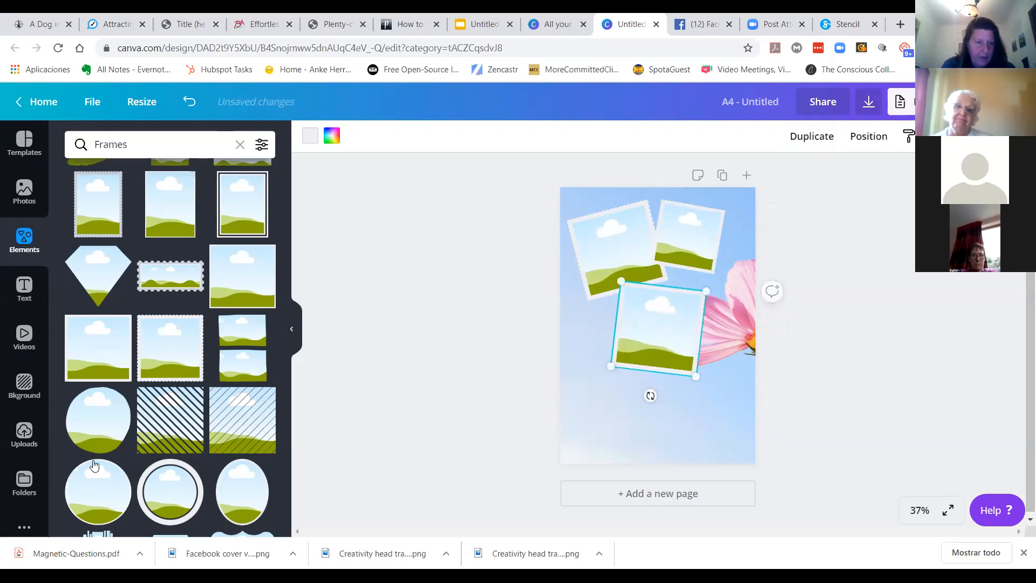
Step: Add a circular frame, shrink it and place it at the page's lower left
click(108, 477)
drag(738, 245, 654, 313)
drag(622, 363, 600, 377)
click(858, 139)
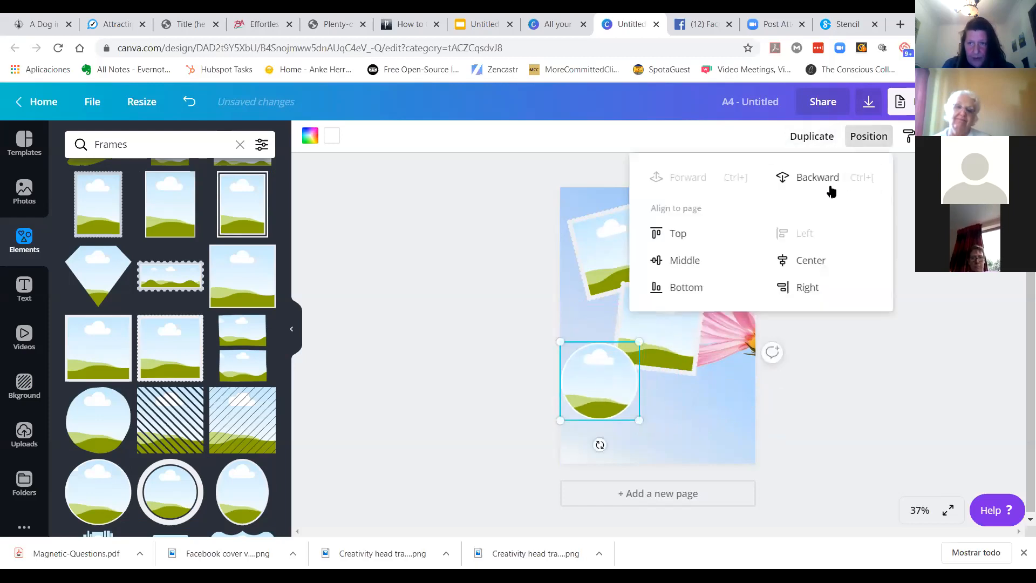
click(448, 328)
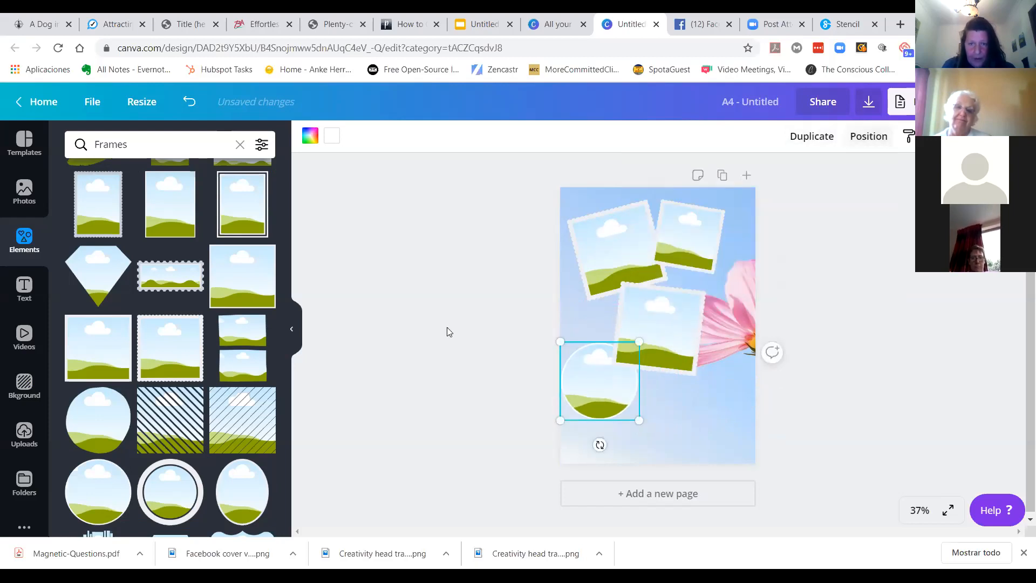
Step: Add a white-bordered circular frame, shrink it and place it at the page's lower right
click(182, 486)
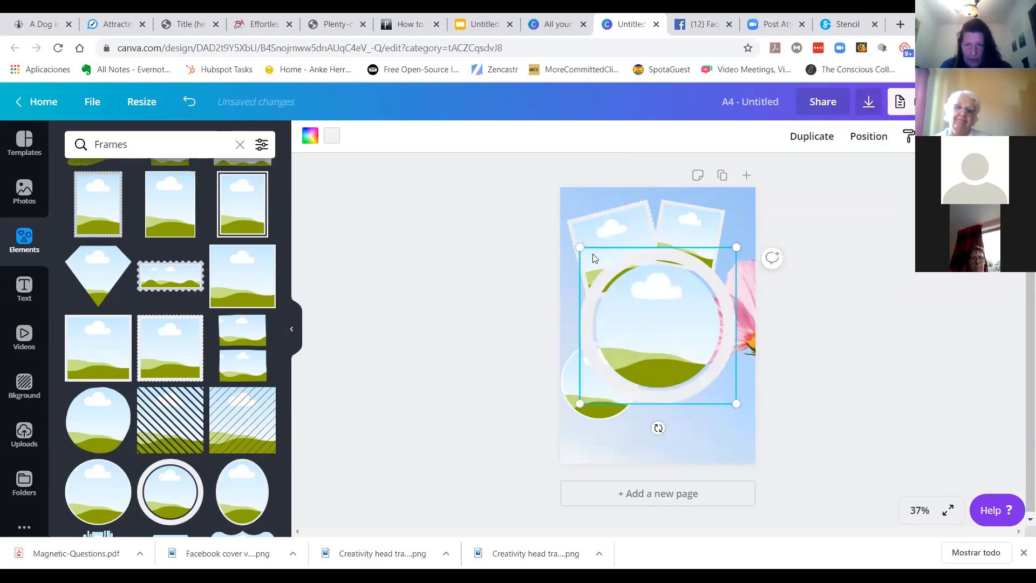
drag(580, 247, 629, 296)
drag(691, 348, 699, 390)
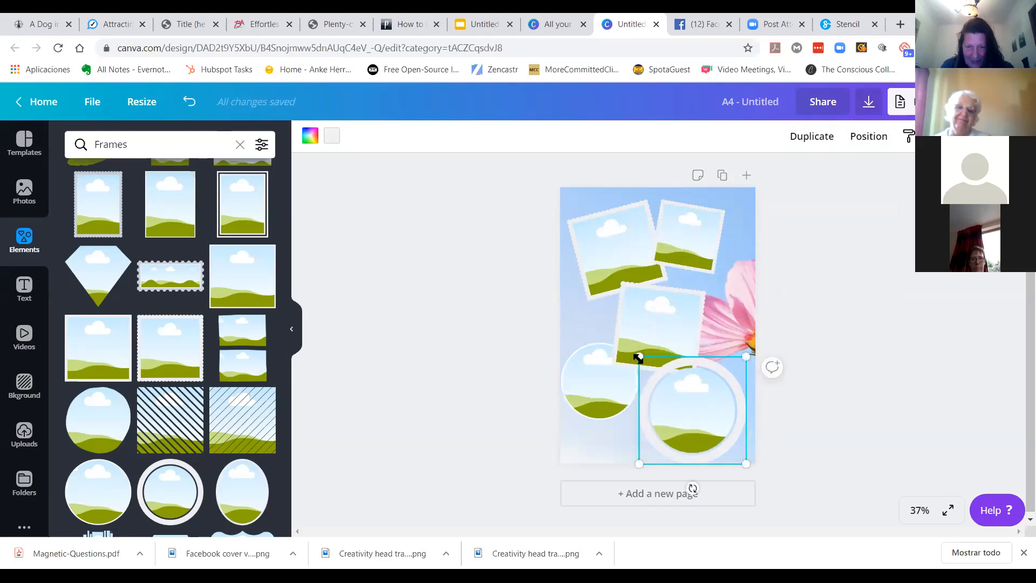
click(444, 398)
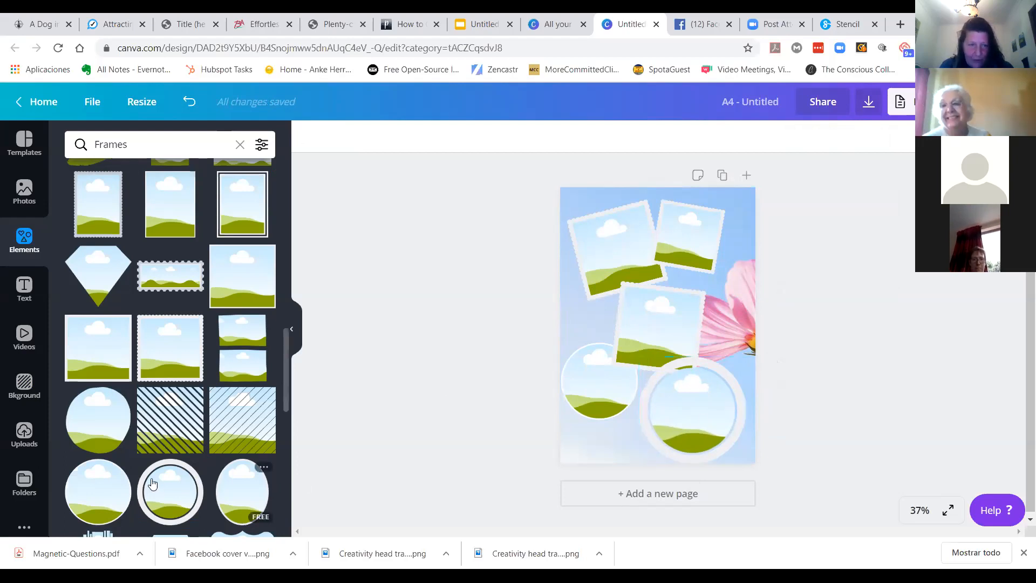
Step: Add a wavy-edged frame, shrink it and tilt it near the page's bottom-left corner
scroll(182, 408, down, 2)
scroll(103, 448, down, 4)
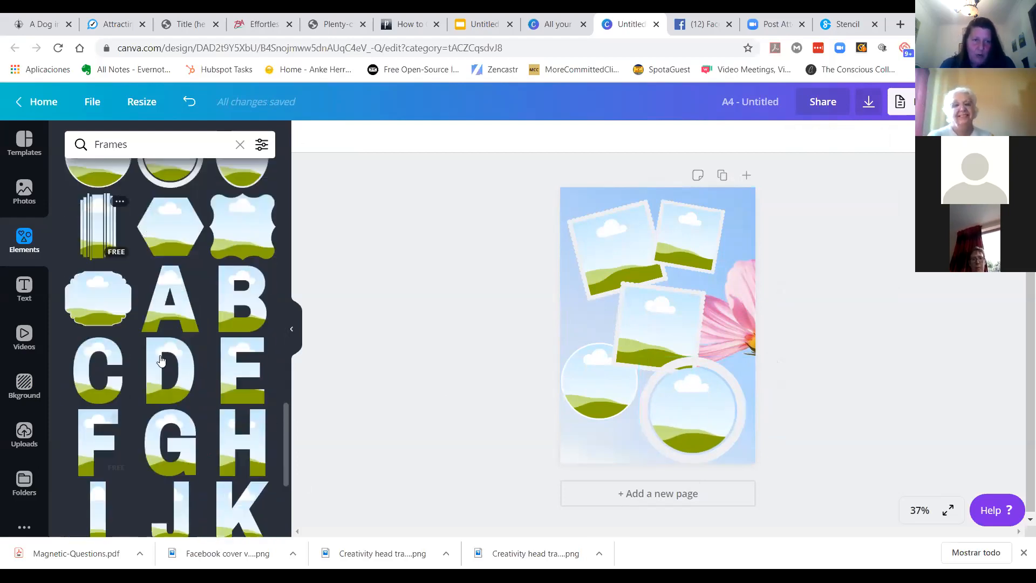
click(241, 236)
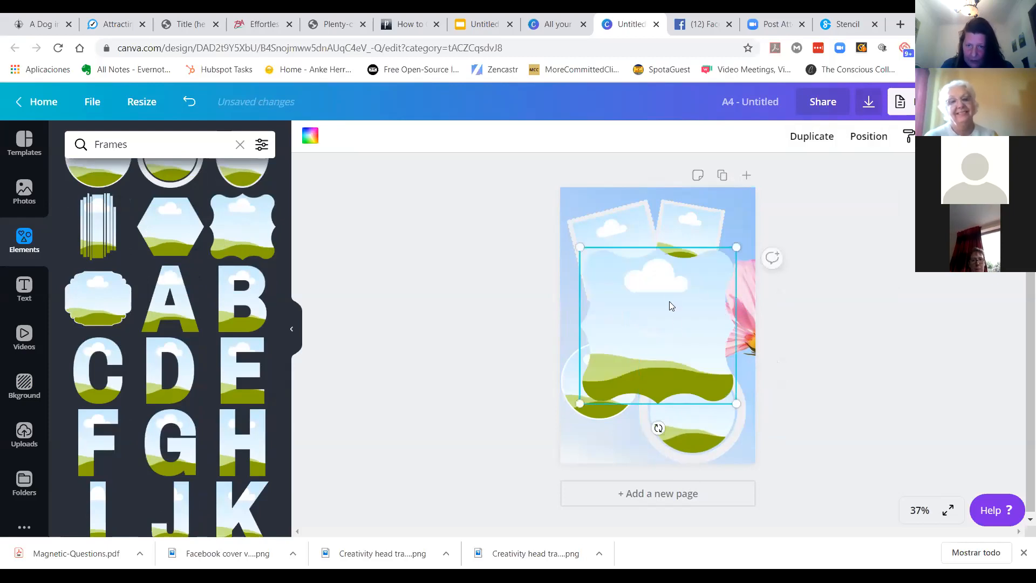
drag(735, 249, 656, 322)
drag(620, 352, 583, 376)
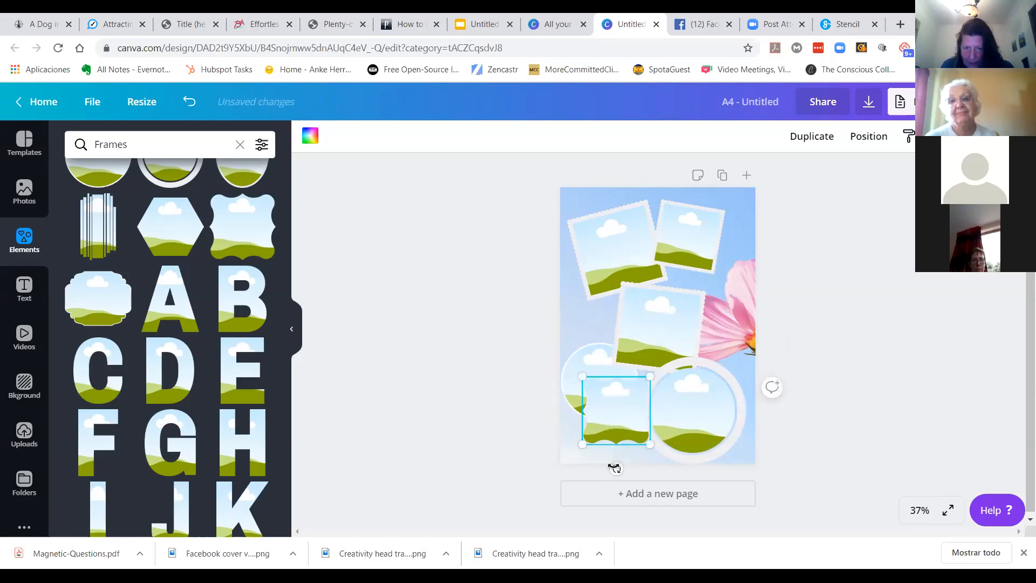
drag(615, 469, 590, 470)
Step: Rearrange the circular, stamp and wavy frames so they fit together on the page
click(588, 363)
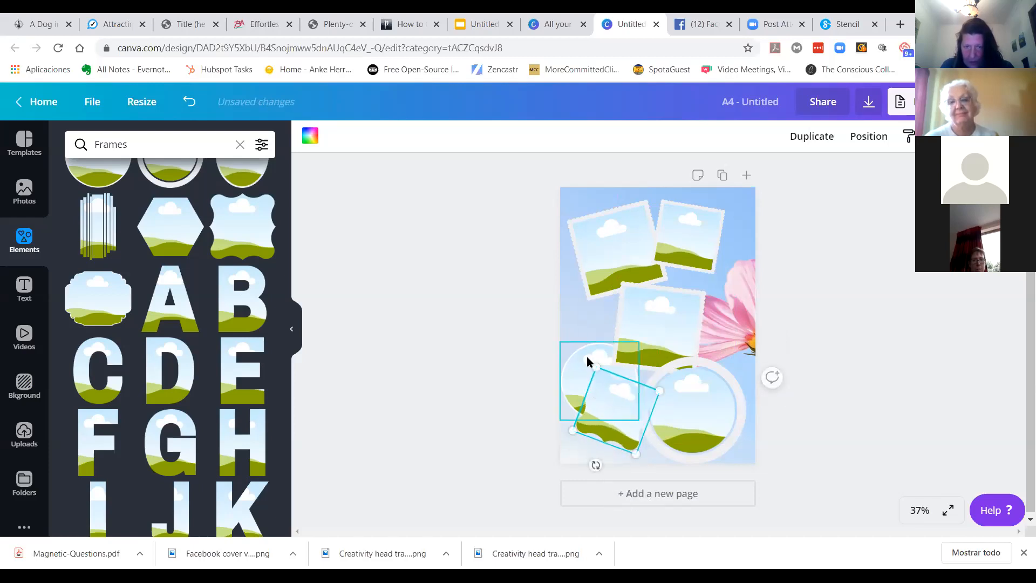
drag(584, 357, 583, 334)
drag(671, 309, 695, 303)
drag(620, 411, 615, 436)
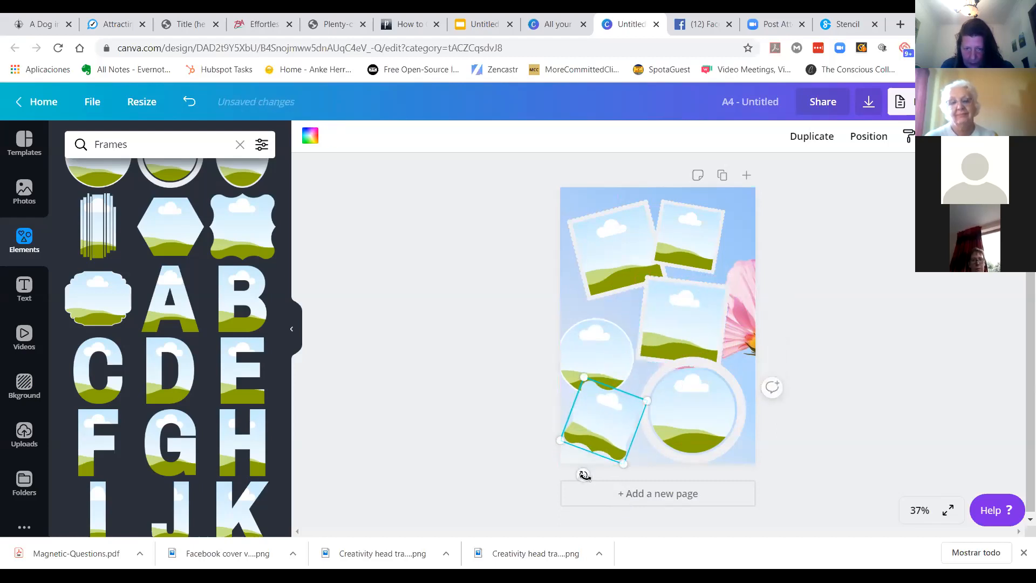
drag(585, 475, 592, 478)
drag(610, 423, 606, 424)
click(468, 295)
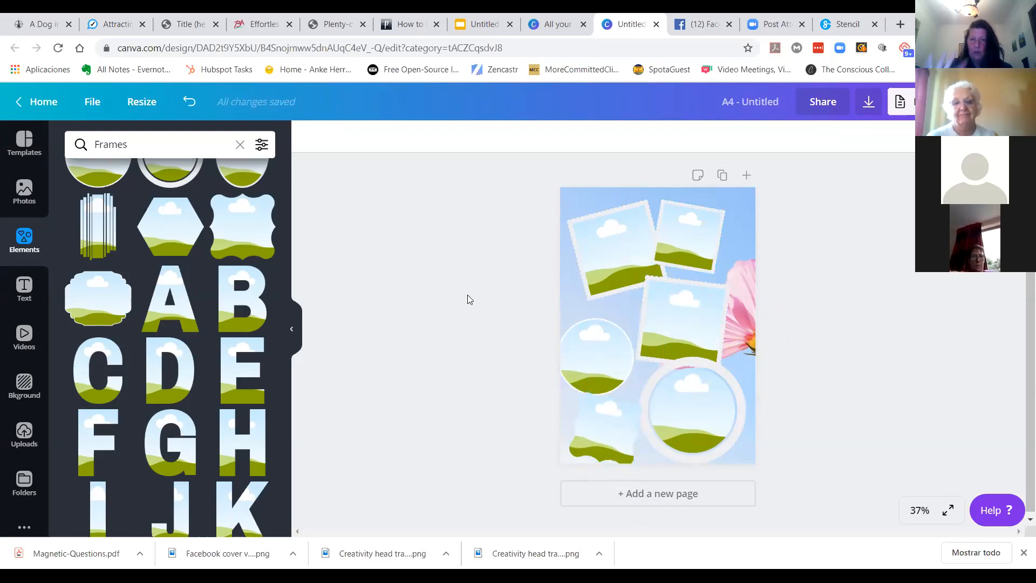
Step: Drop the uploaded dog photo into the top-left stamp frame
click(23, 435)
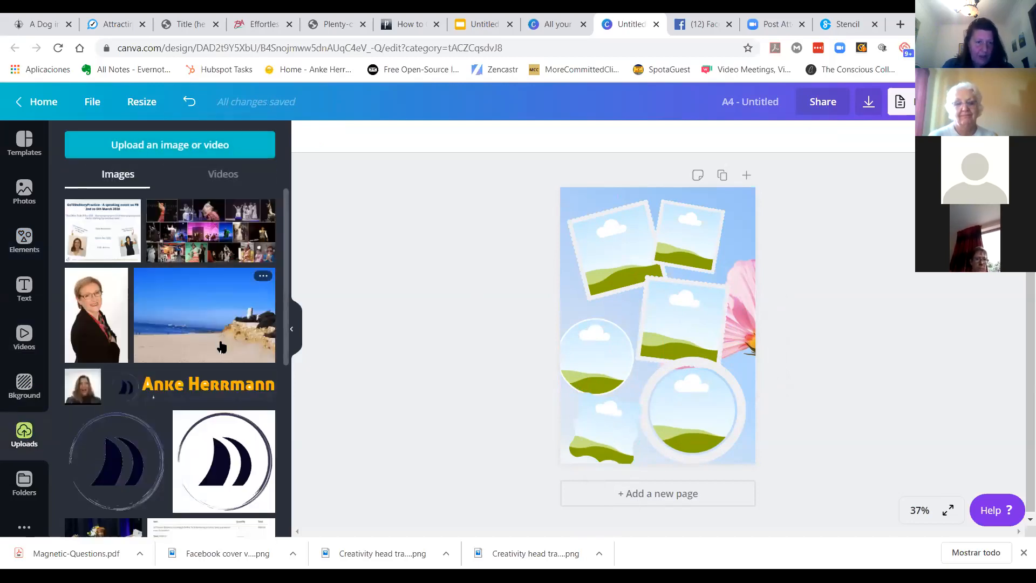
scroll(220, 341, down, 4)
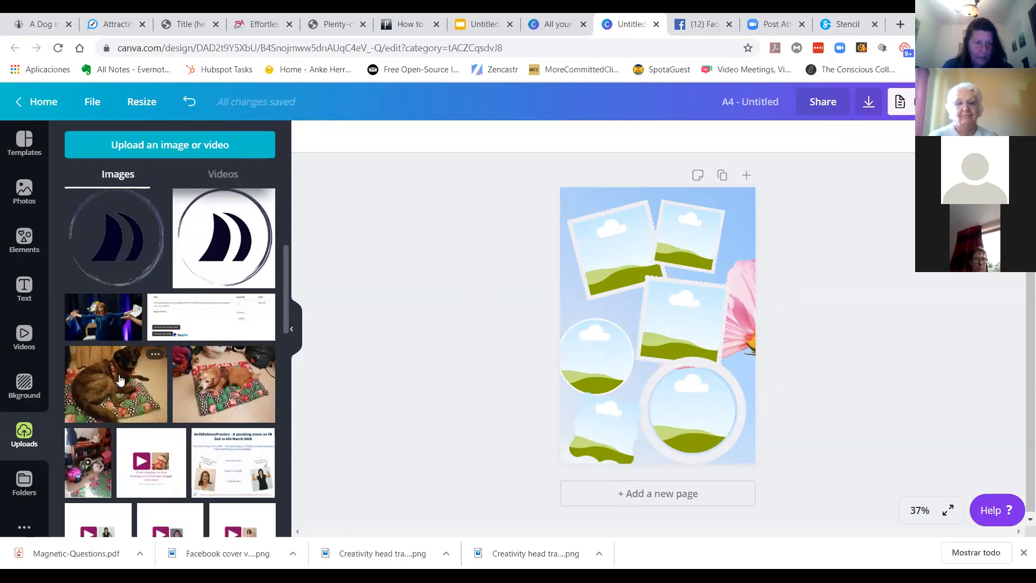
drag(138, 380, 608, 237)
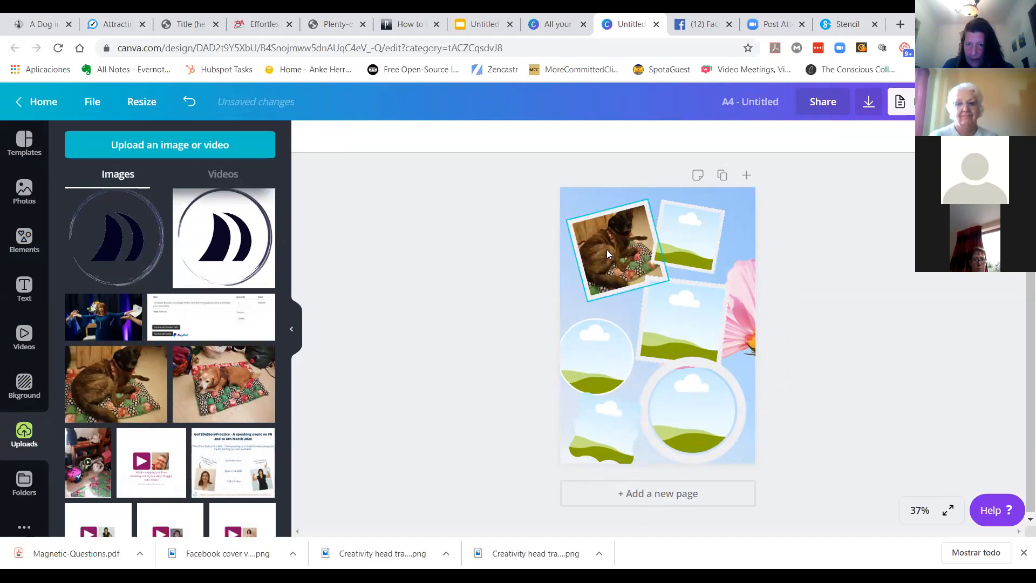
Step: Drop the uploaded photo of the dog on the cushion into the middle stamp frame
click(229, 387)
scroll(137, 420, down, 4)
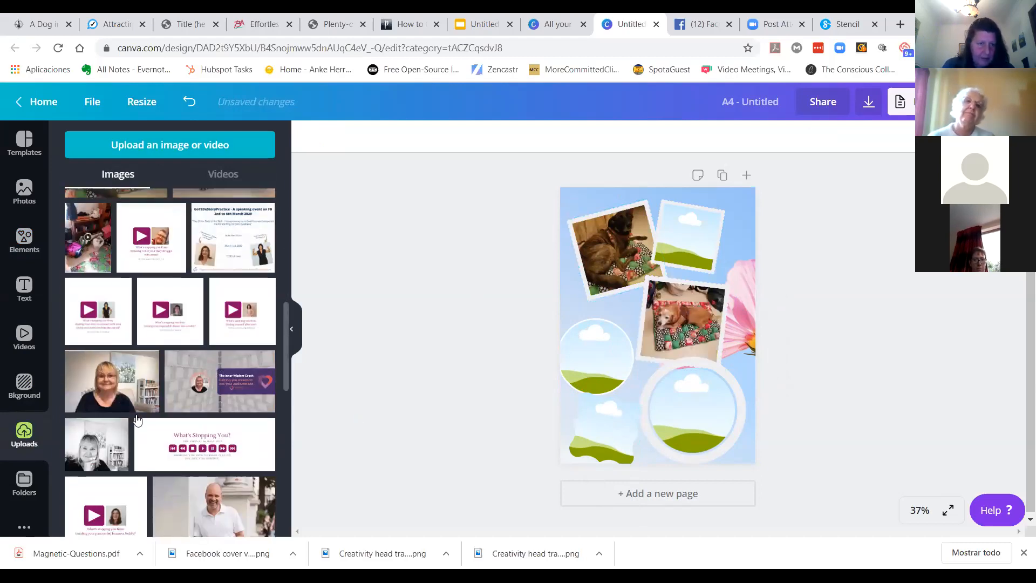
Step: Fill the remaining frames with the red earrings, couple, pink flower and heart pendant photos
scroll(137, 419, down, 5)
scroll(137, 418, down, 4)
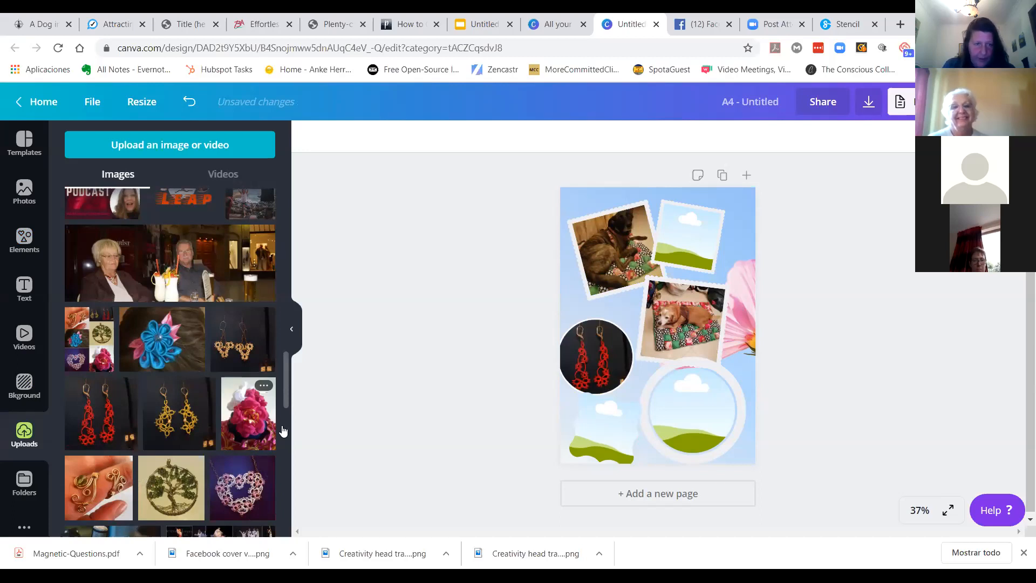
click(114, 262)
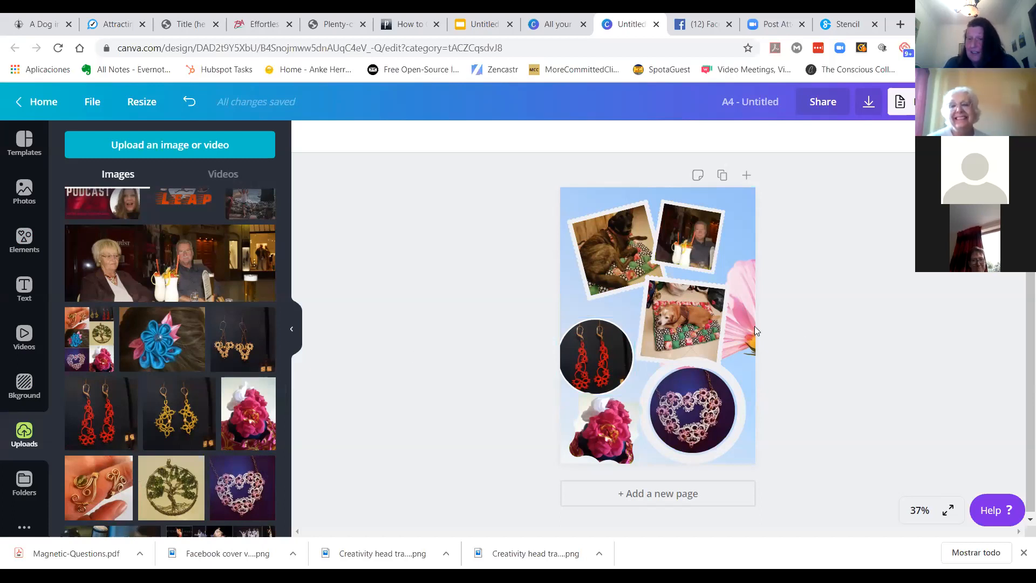
Step: Shrink and reposition the cushion-dog stamp frame, and nudge the earrings circle slightly right
click(721, 360)
drag(708, 358, 676, 368)
drag(678, 304, 694, 309)
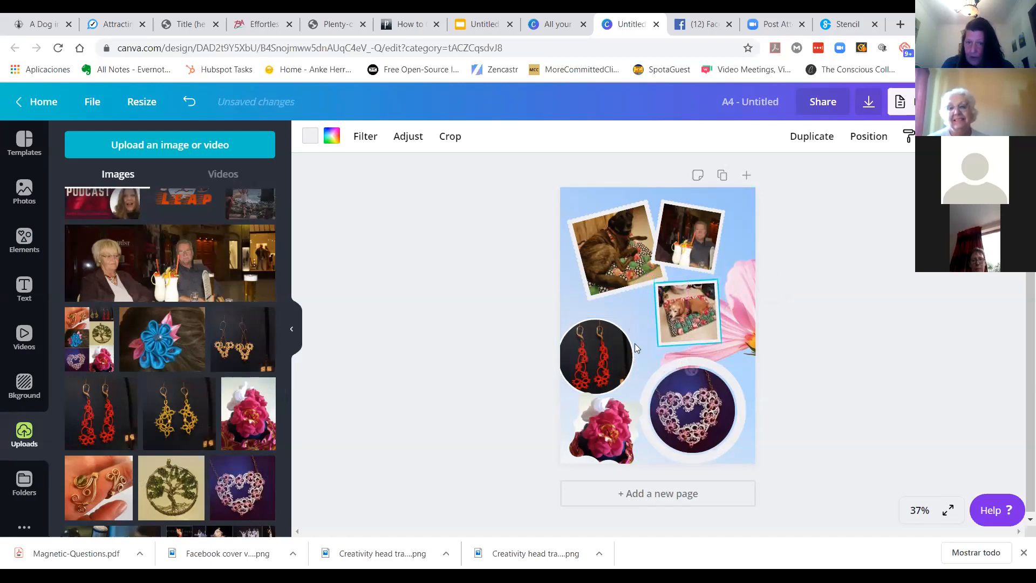
drag(593, 360, 611, 352)
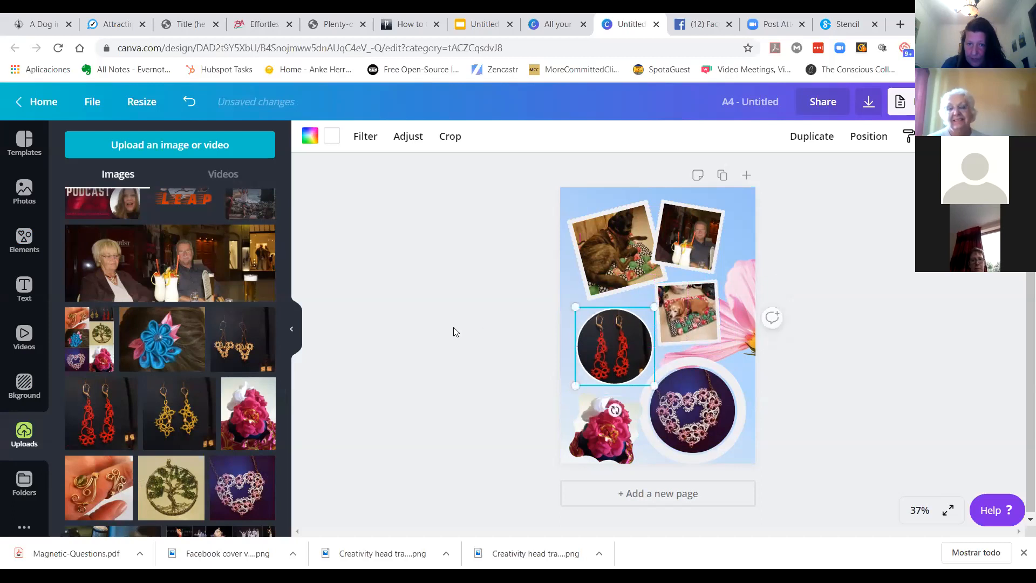
click(475, 351)
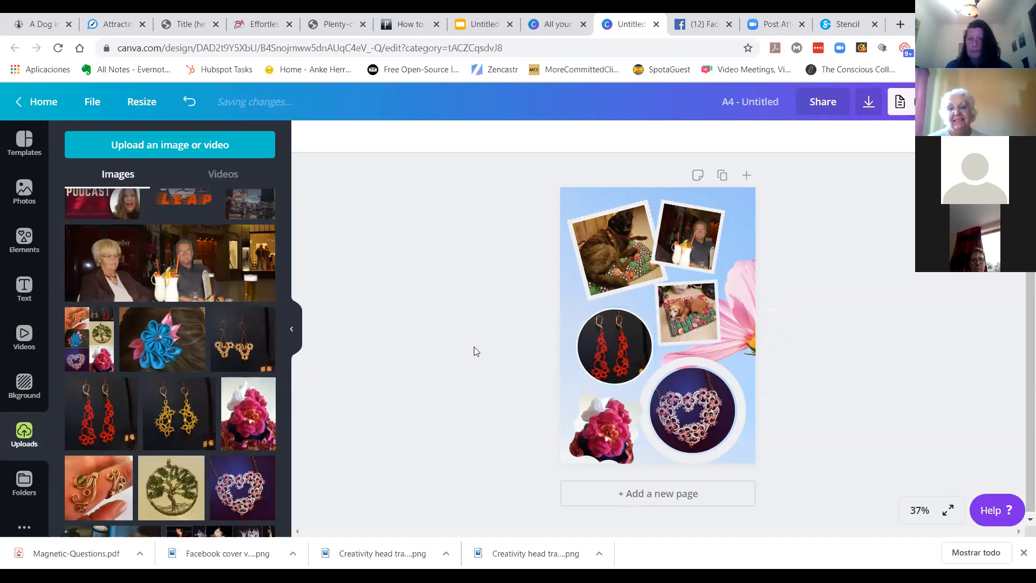
Step: Change the border colour of the heart pendant's circular frame to orange-yellow
click(672, 405)
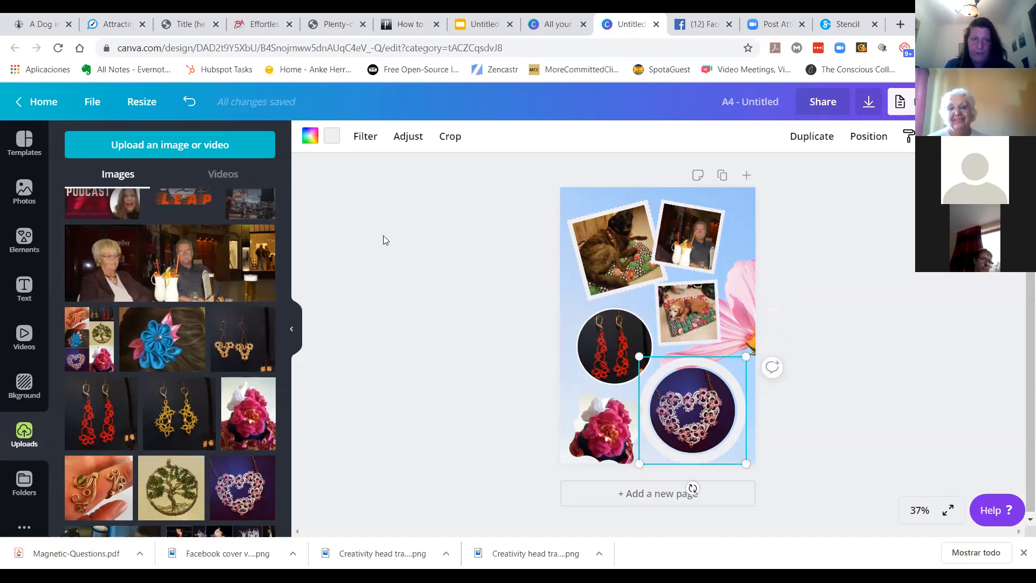
click(332, 136)
click(188, 343)
click(382, 318)
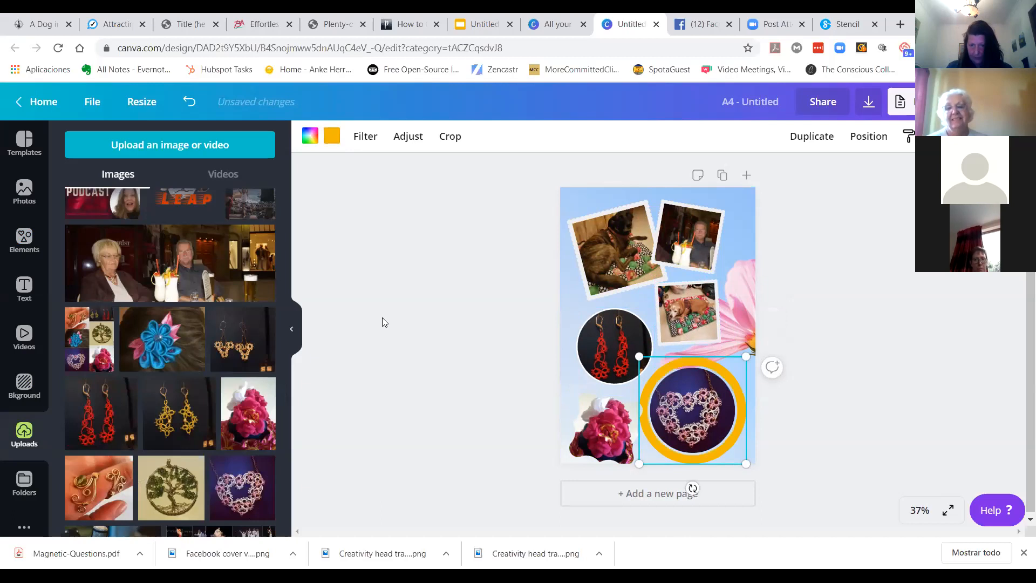
Step: Enlarge the wavy-edged frame holding the pink flower photo
click(603, 426)
drag(640, 406, 661, 399)
click(447, 391)
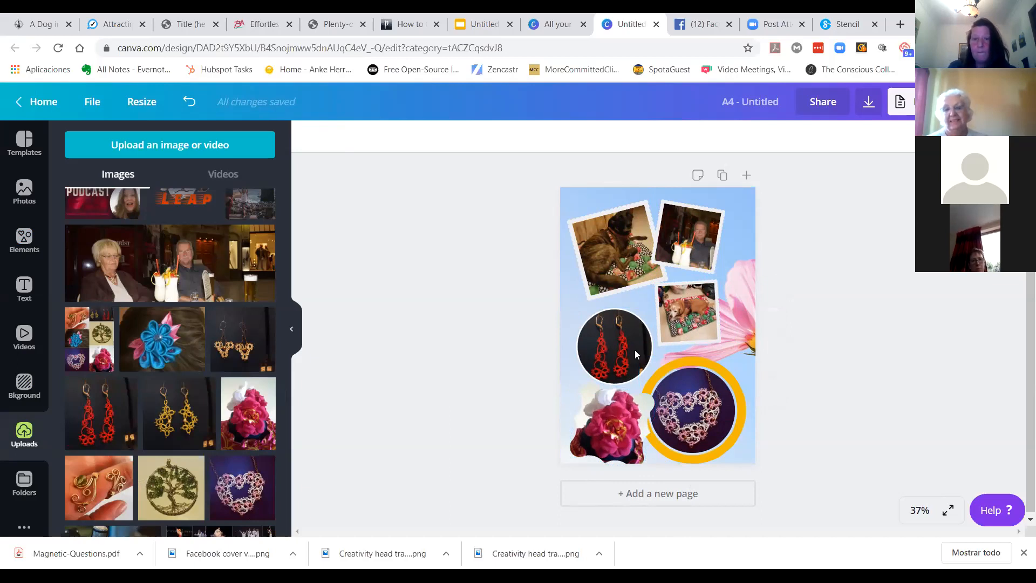
Step: Shift the top-left dog frame and the couple frame downward to free space at the top
click(607, 252)
drag(606, 251, 601, 270)
drag(698, 227, 715, 241)
click(484, 261)
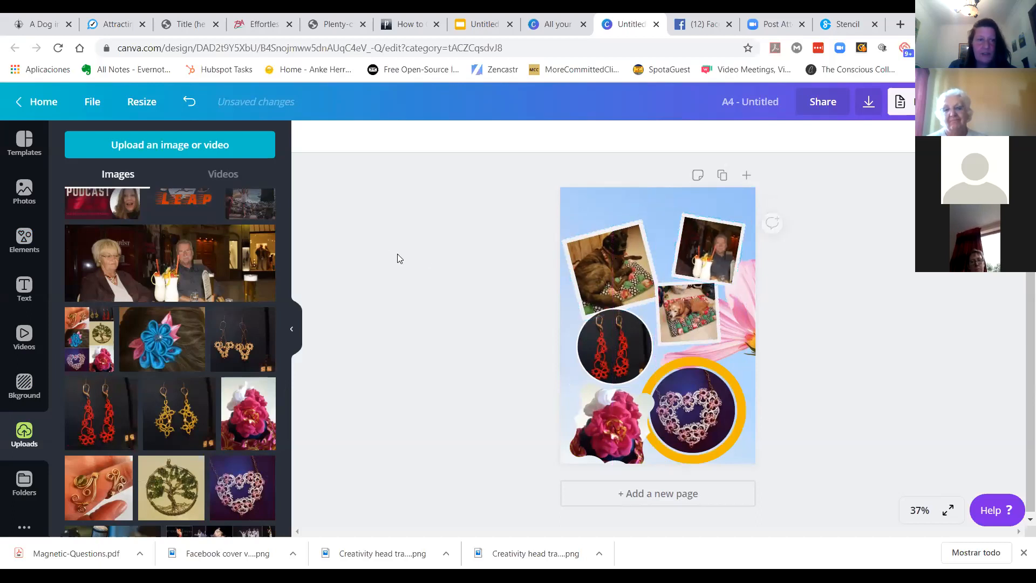
Step: Add a heading reading "My Vision Board" and move it to the top of the page
click(24, 290)
click(131, 207)
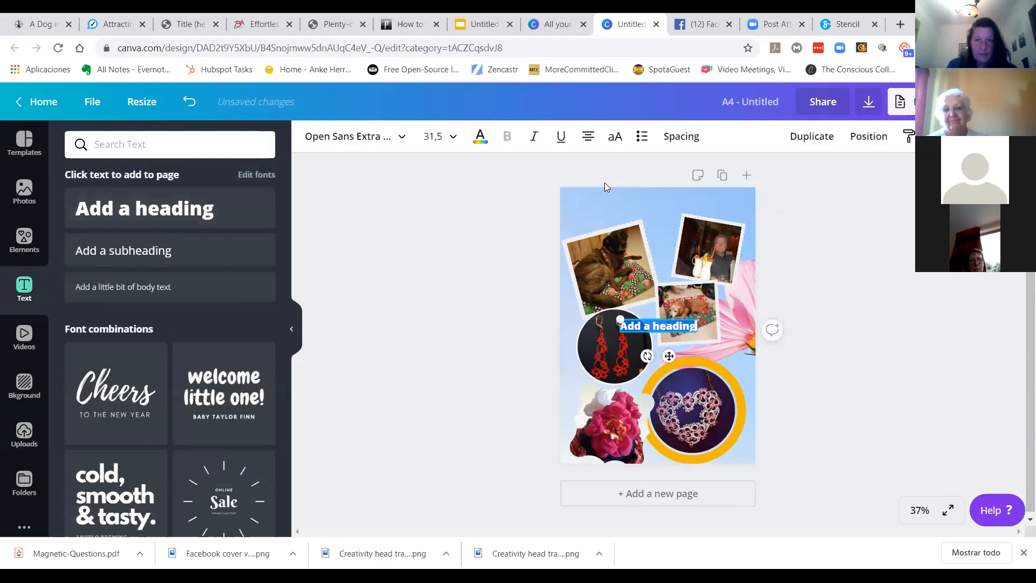
text(My Vi)
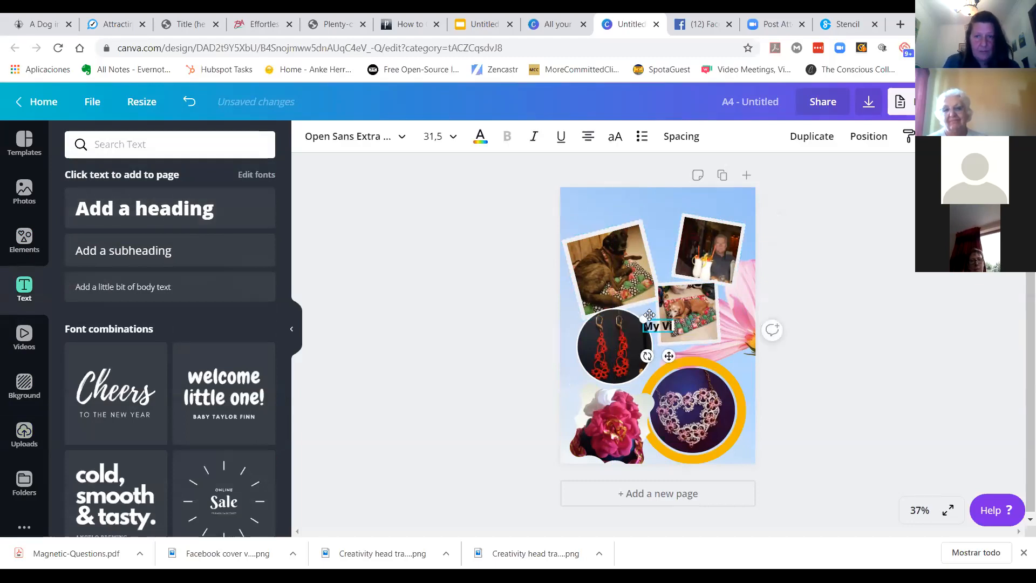
text(sion Board)
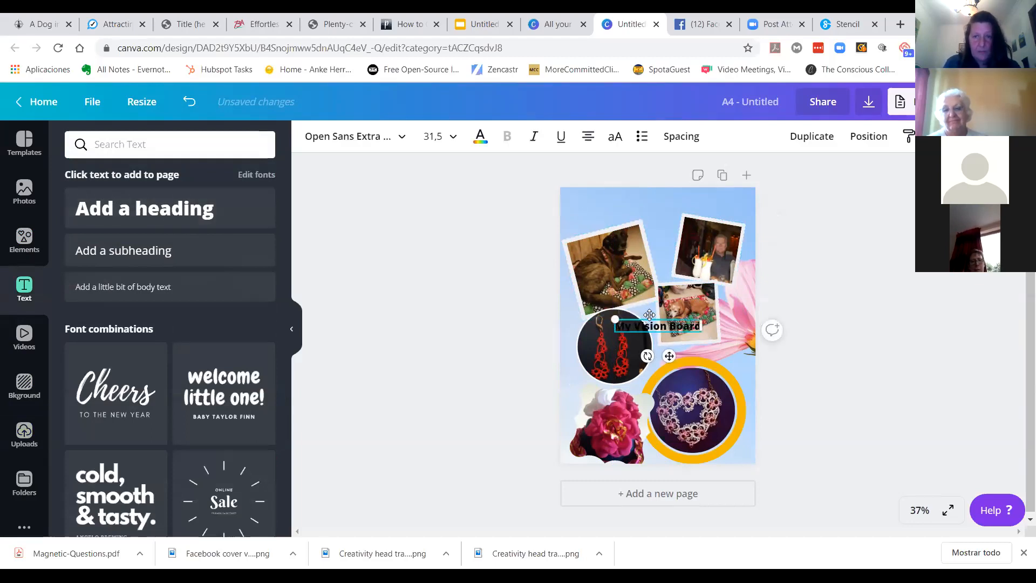
drag(614, 320, 566, 312)
drag(644, 355, 667, 237)
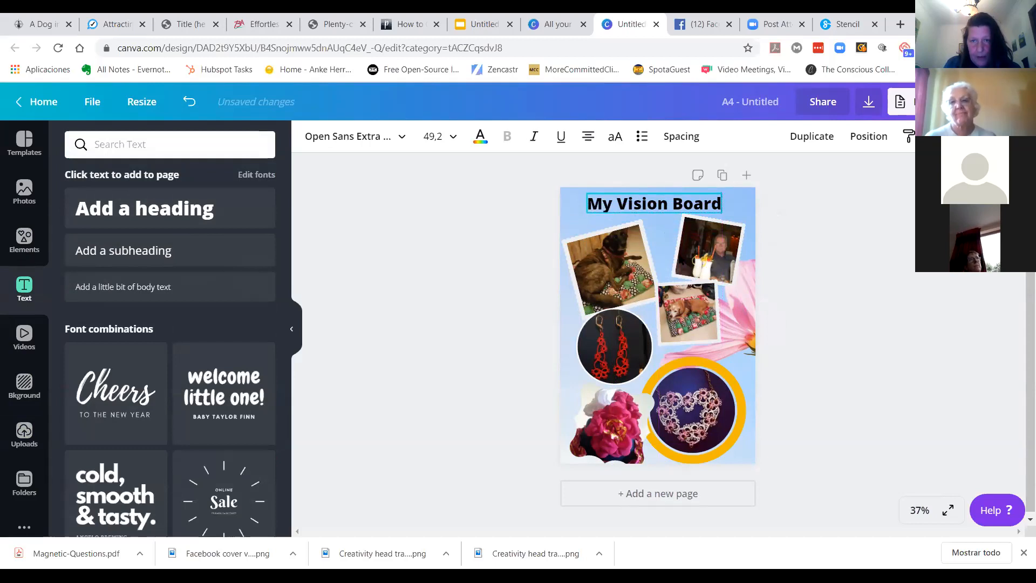
Step: Colour the heading text dark red
click(481, 136)
click(78, 413)
click(418, 327)
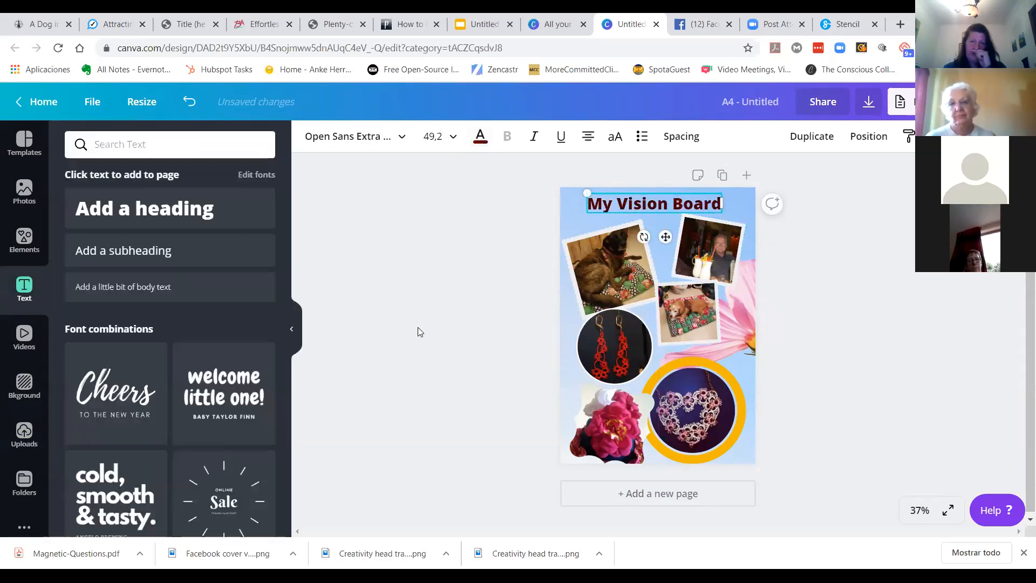
click(424, 327)
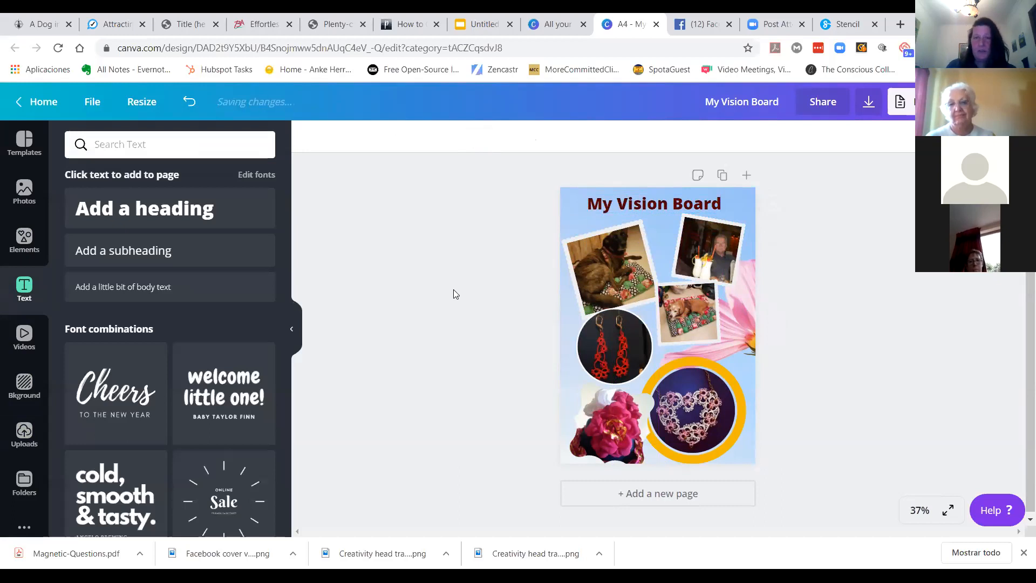
Step: Change the heading's font to Adele II and enlarge it to size 116 across the top
click(670, 209)
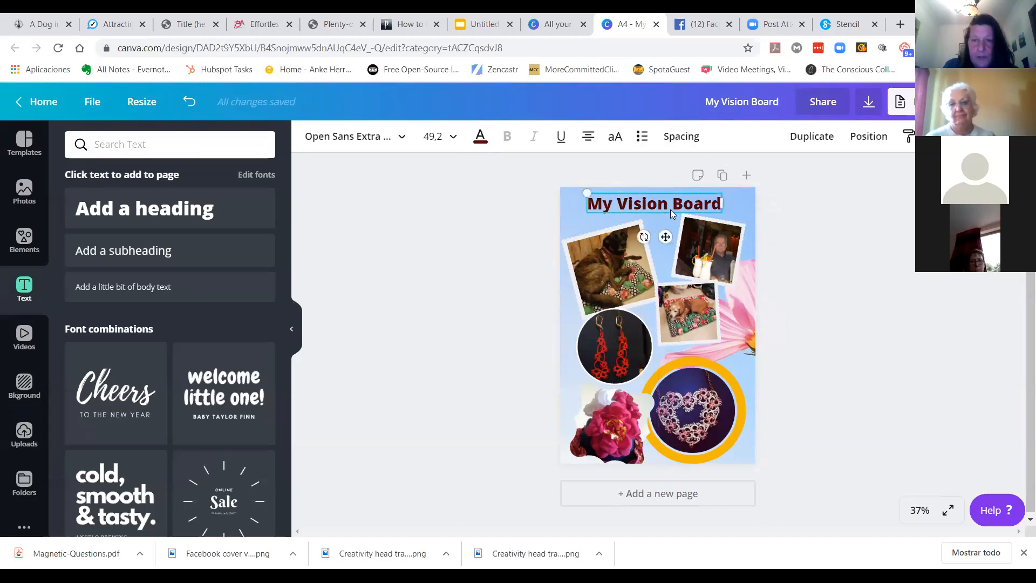
click(397, 138)
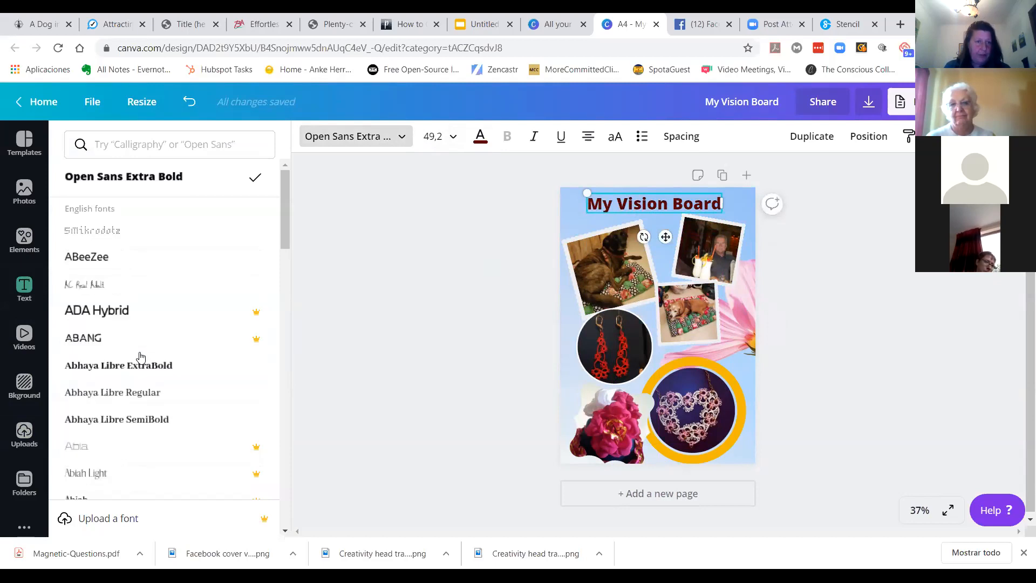
scroll(185, 311, down, 2)
scroll(183, 318, down, 6)
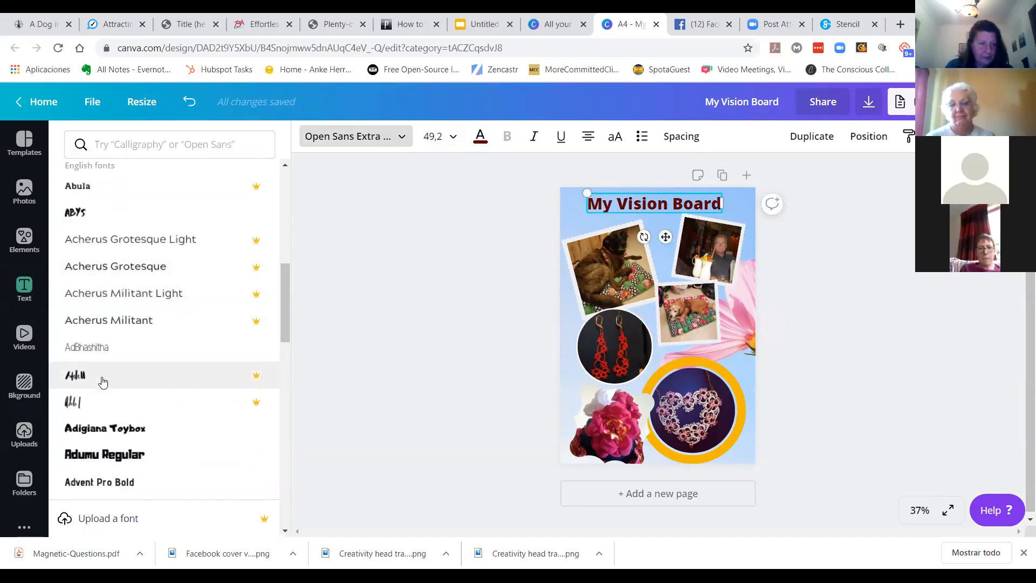
click(102, 378)
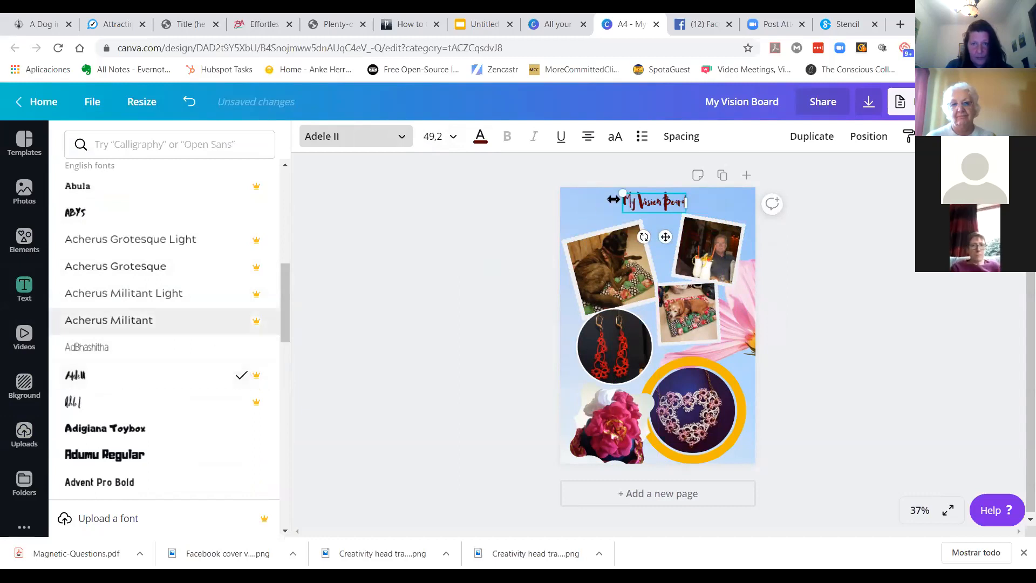
drag(623, 193, 650, 225)
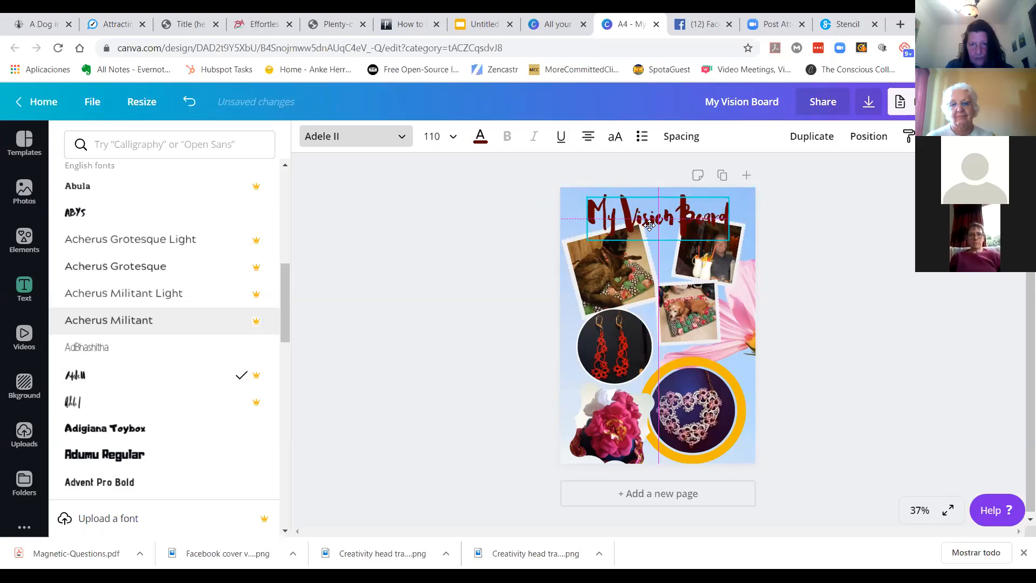
drag(729, 239, 734, 243)
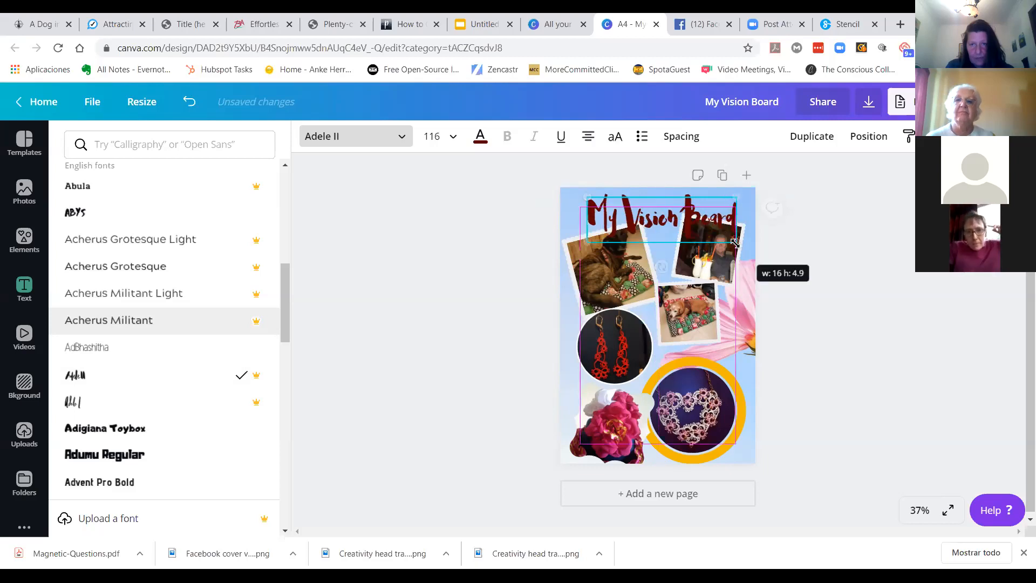
Step: Move and resize the couple frame and the cushion-dog frame below the heading
click(713, 255)
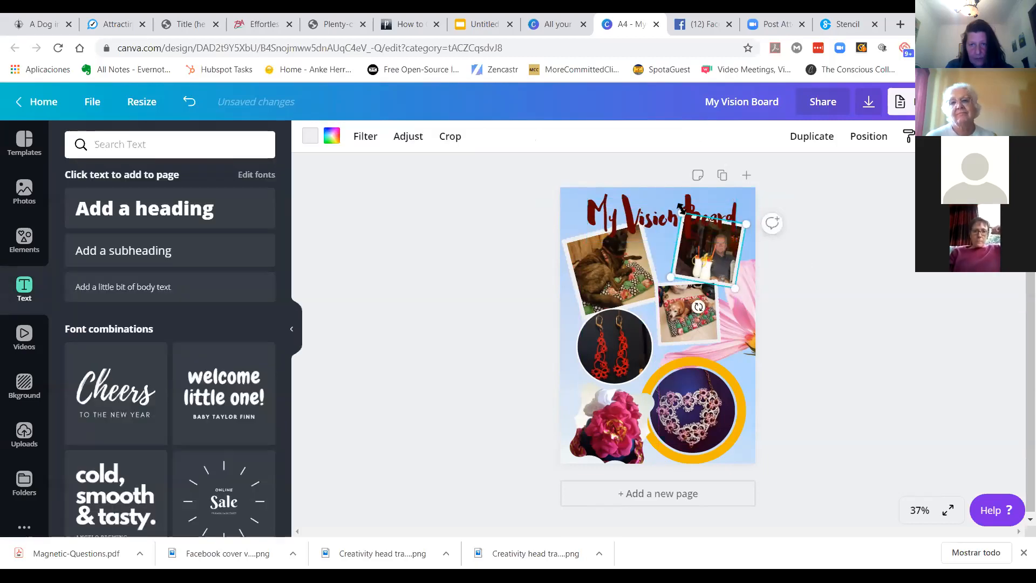
drag(681, 209, 691, 228)
drag(725, 260, 739, 272)
click(701, 320)
drag(702, 319, 694, 332)
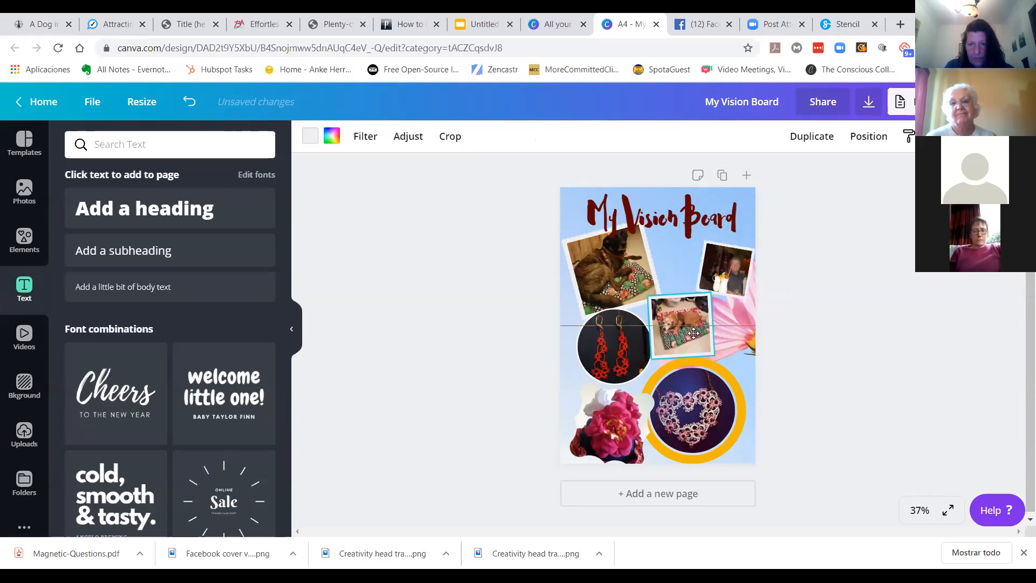
click(497, 323)
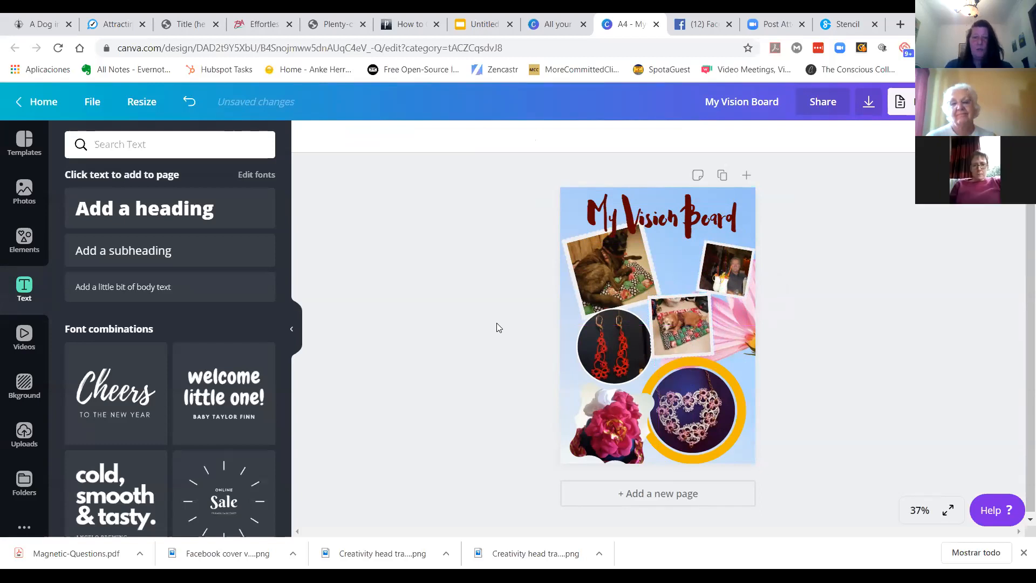
Step: Shrink the top-left dog frame and shift the couple frame left to tidy the collage
click(629, 274)
drag(643, 219, 634, 234)
click(484, 291)
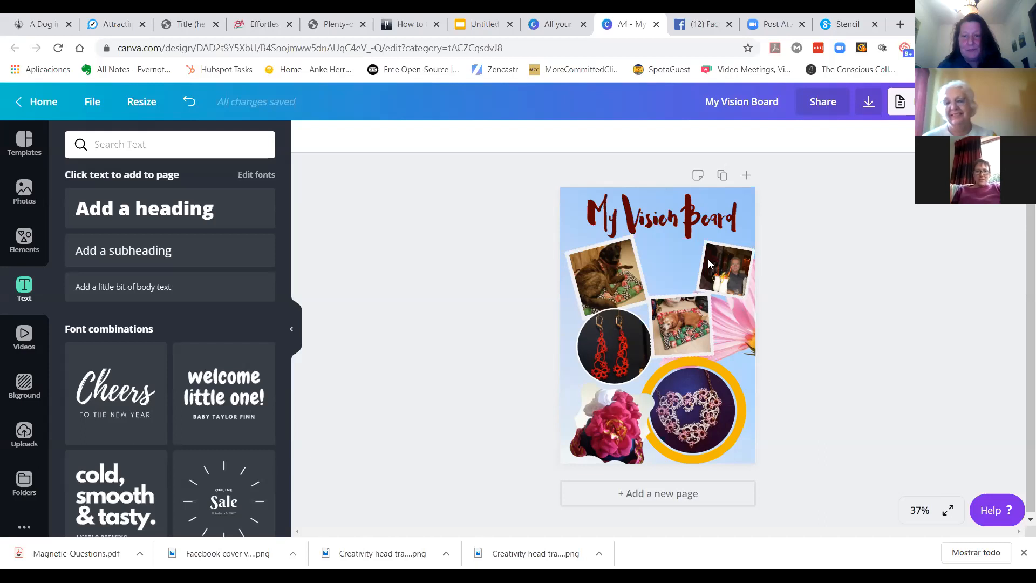
drag(722, 275, 690, 297)
click(832, 281)
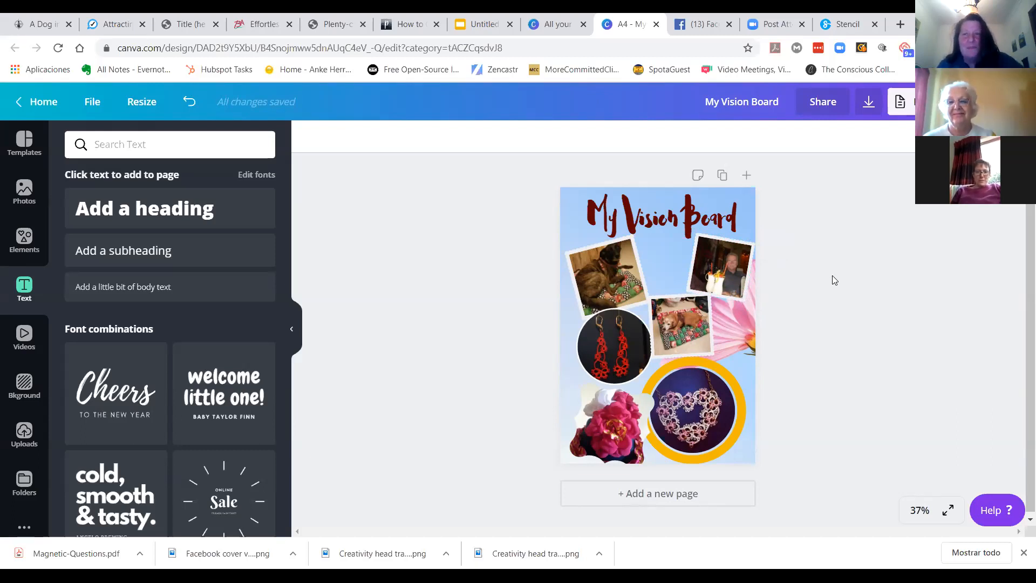
Step: Close the Stencil browser tab
click(875, 24)
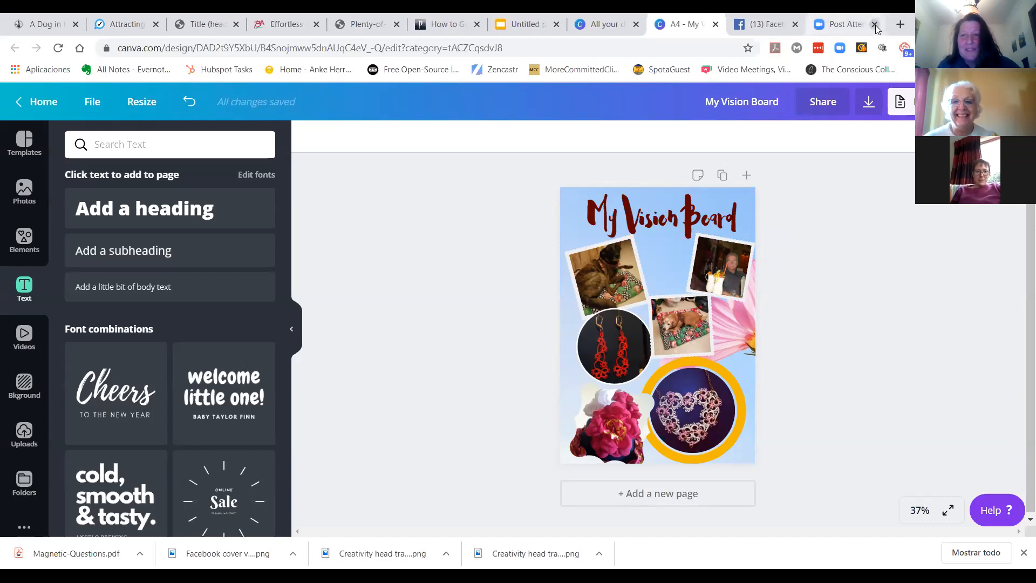